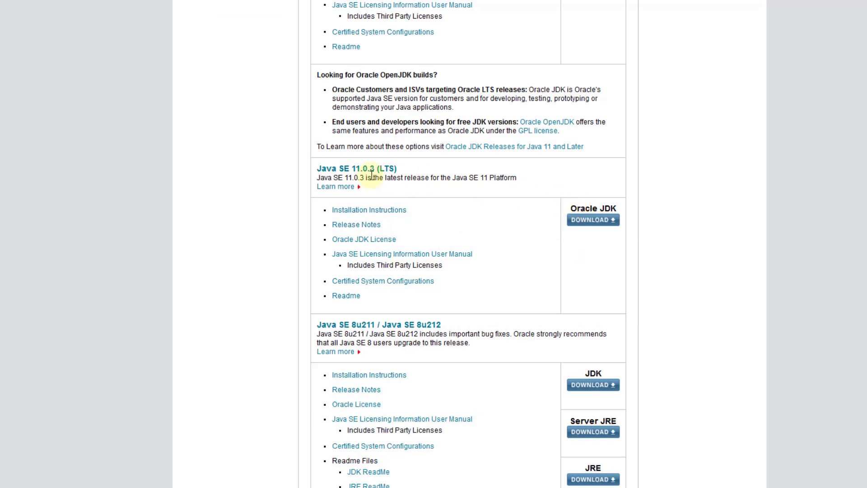
Step: Download the Windows installer jdk-11.0.3_windows-x64_bin.exe from the Java SE 11.0.3 (LTS) downloads, accepting the license agreement
click(605, 221)
scroll(607, 222, down, 3)
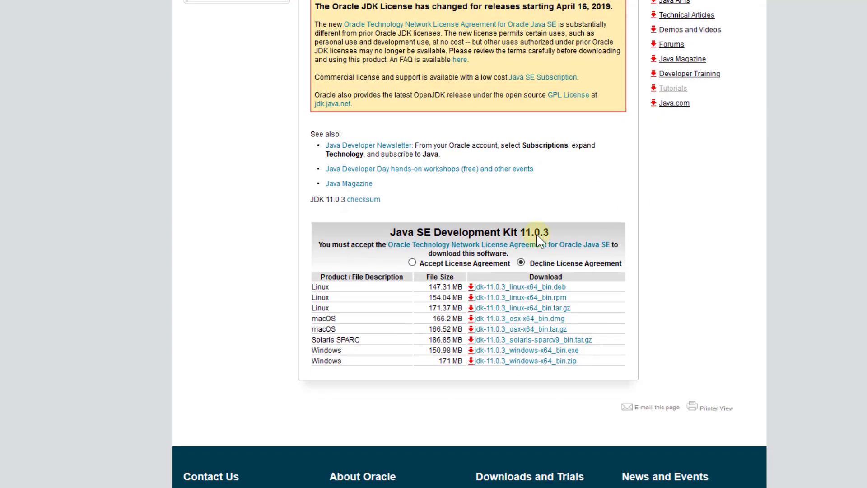
click(412, 263)
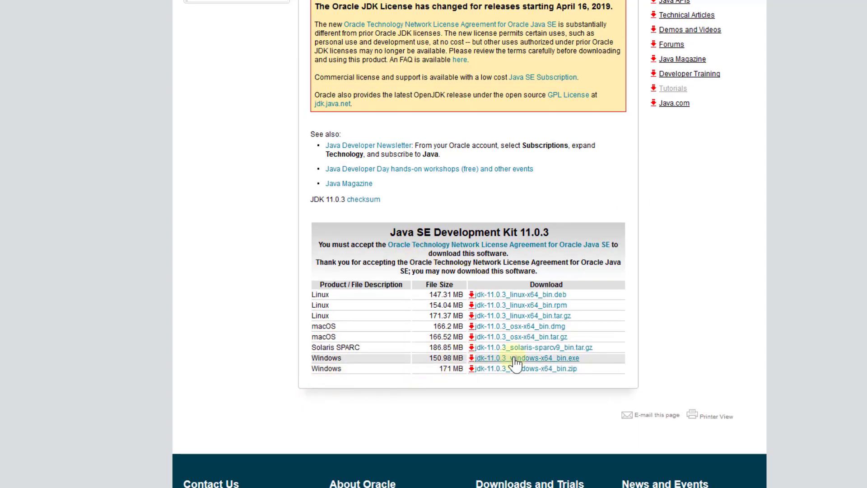
click(569, 359)
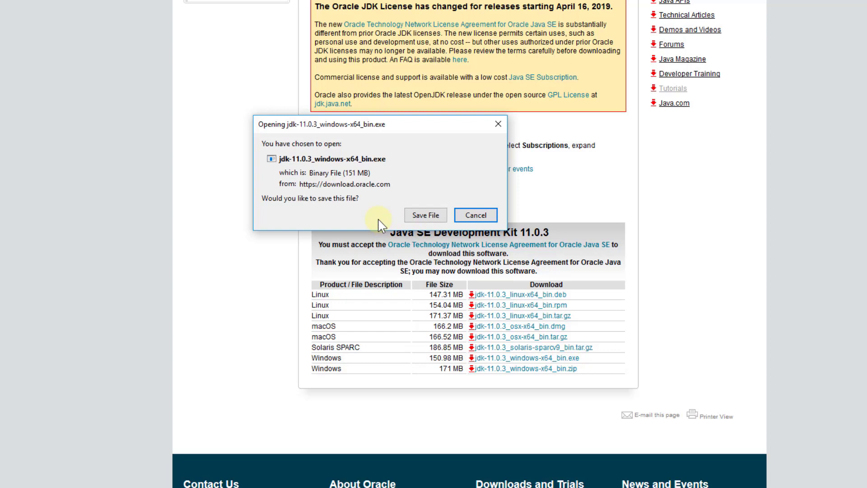
click(424, 215)
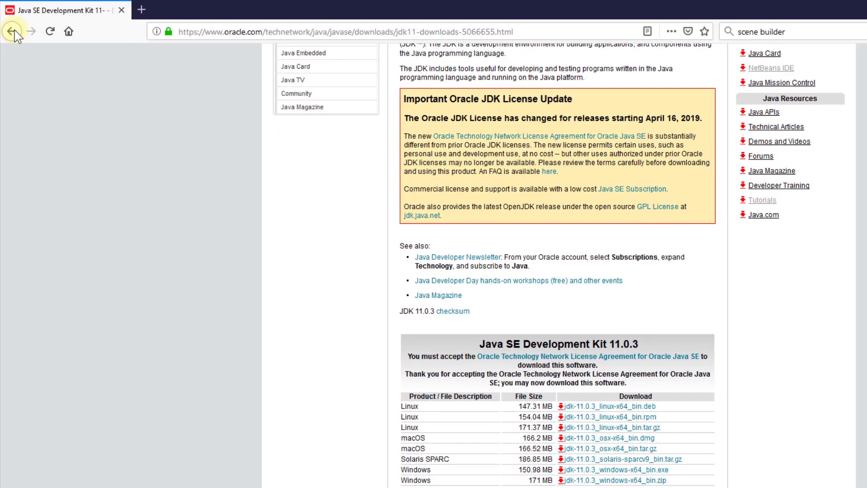
Step: Return to the Java SE downloads page and download the Java SE 11 documentation jdk-11.0.3_doc-all.zip, accepting its license agreement
click(12, 32)
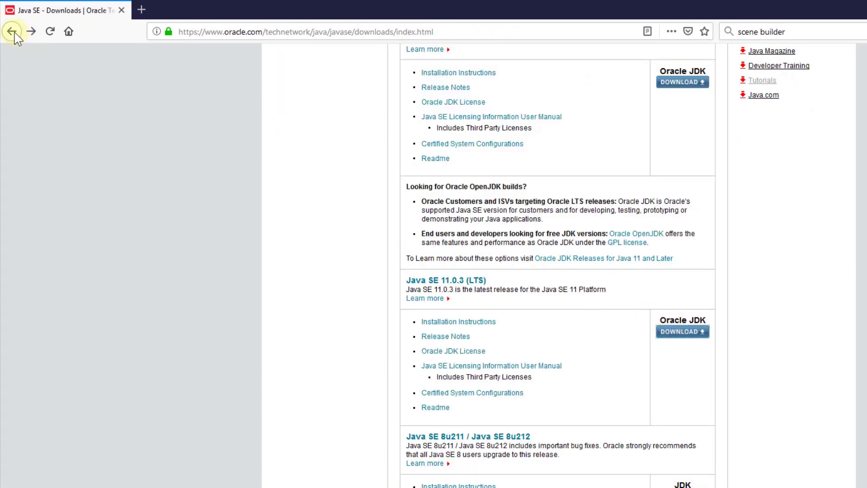
scroll(610, 285, down, 3)
scroll(608, 281, down, 10)
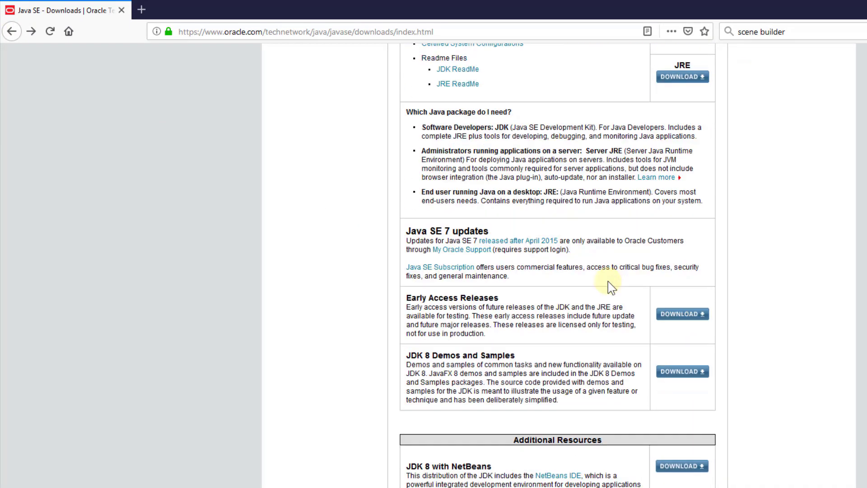
scroll(607, 281, down, 1)
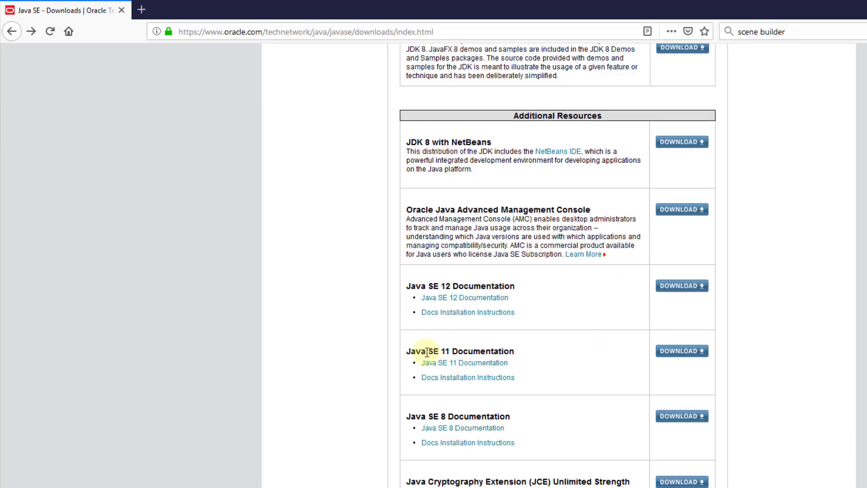
click(687, 351)
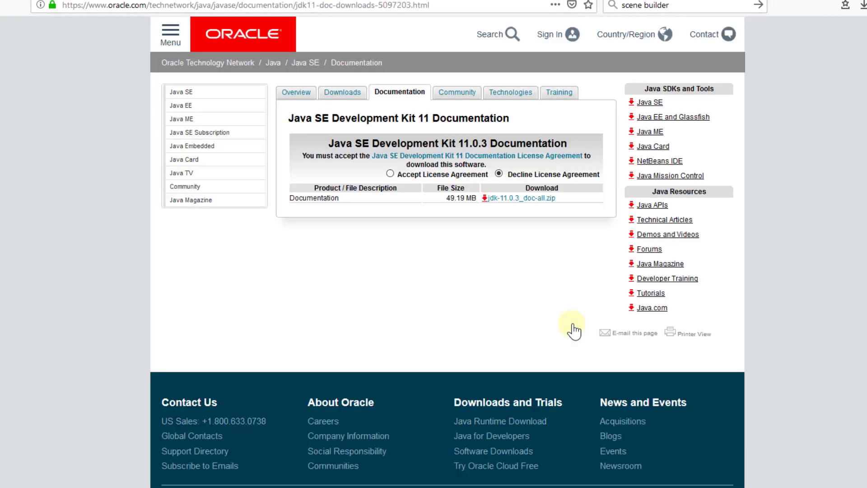
click(391, 174)
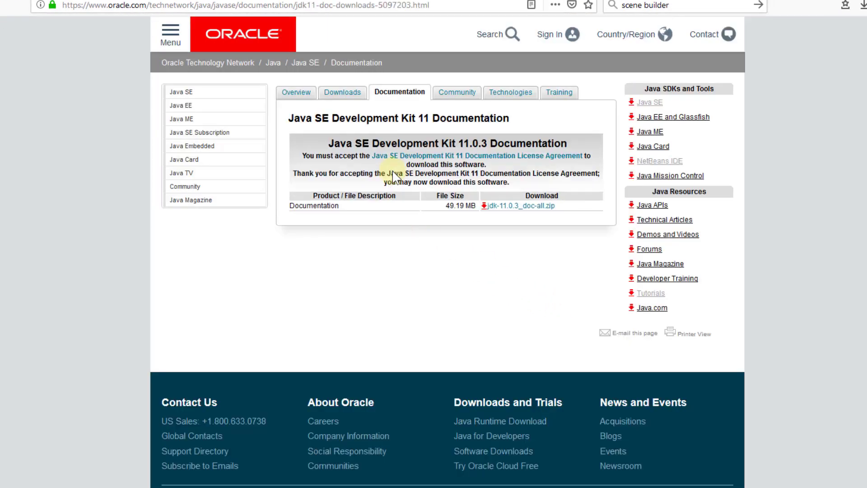
click(519, 209)
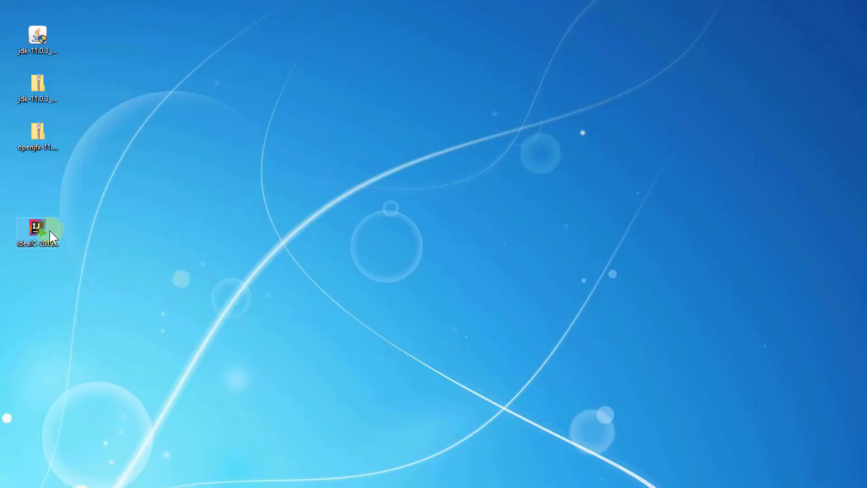
Step: Align the IntelliJ installer icon beneath the other desktop files and install JDK 11.0.3 with the default features and install folder
drag(49, 229, 77, 194)
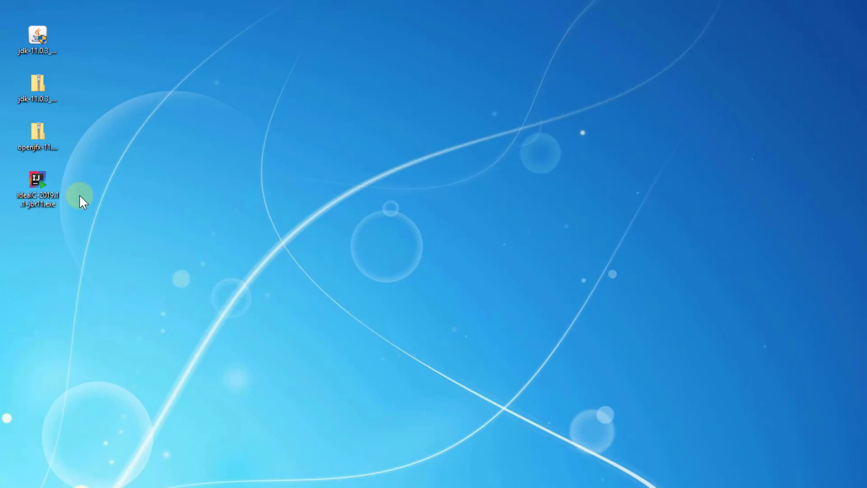
double_click(31, 35)
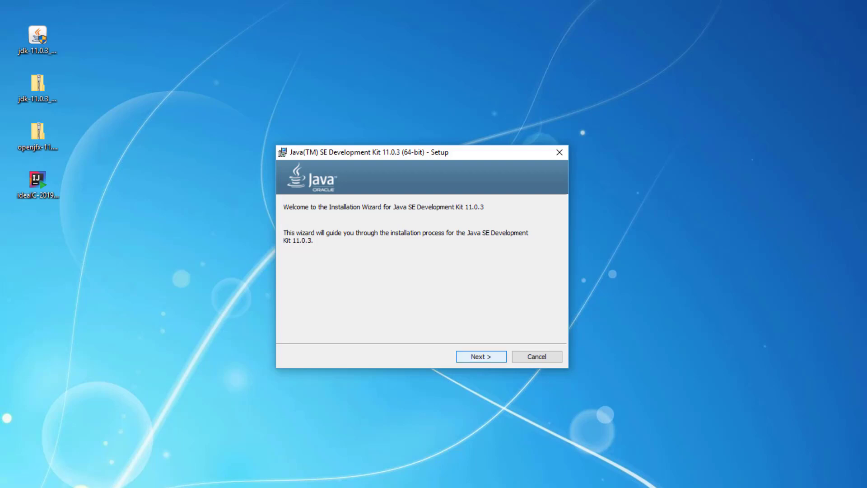
click(481, 357)
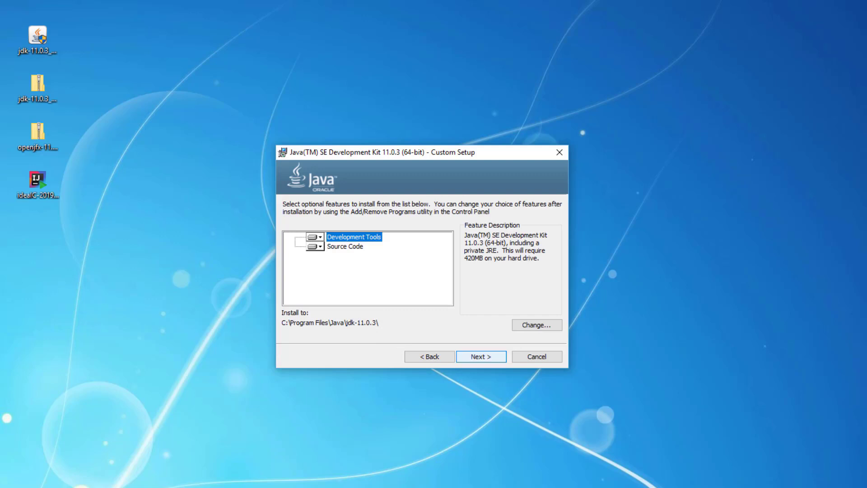
click(481, 356)
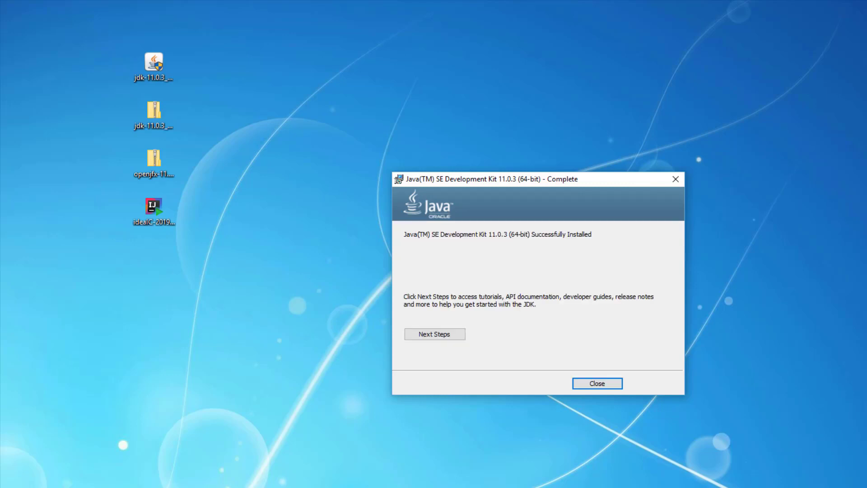
key(Return)
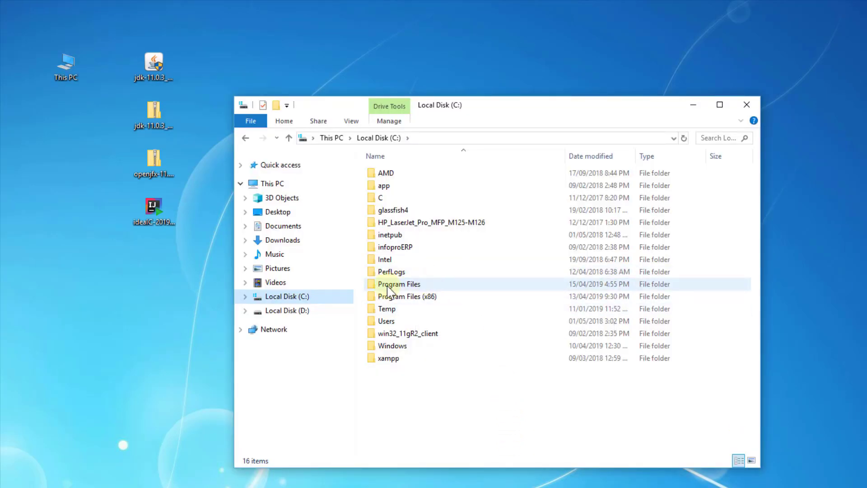
Step: Open the jdk-11.0.3 folder under Program Files\Java on drive C and copy its full path
double_click(389, 284)
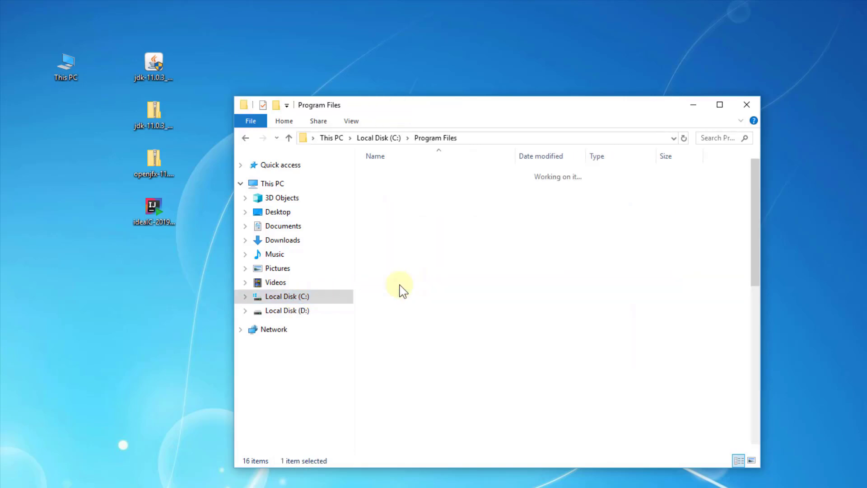
scroll(404, 316, down, 4)
click(385, 325)
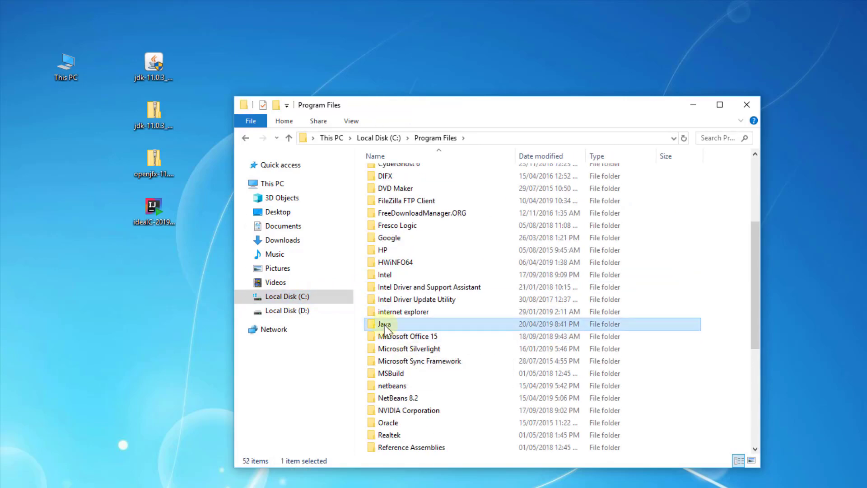
double_click(384, 325)
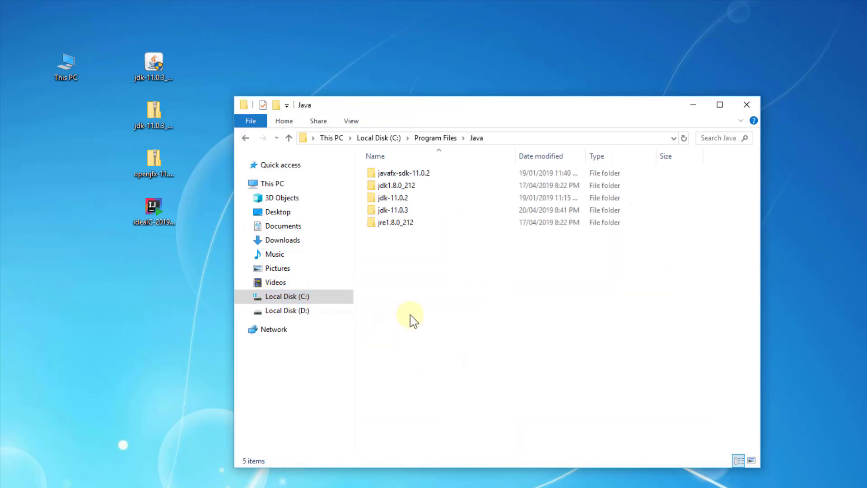
click(396, 213)
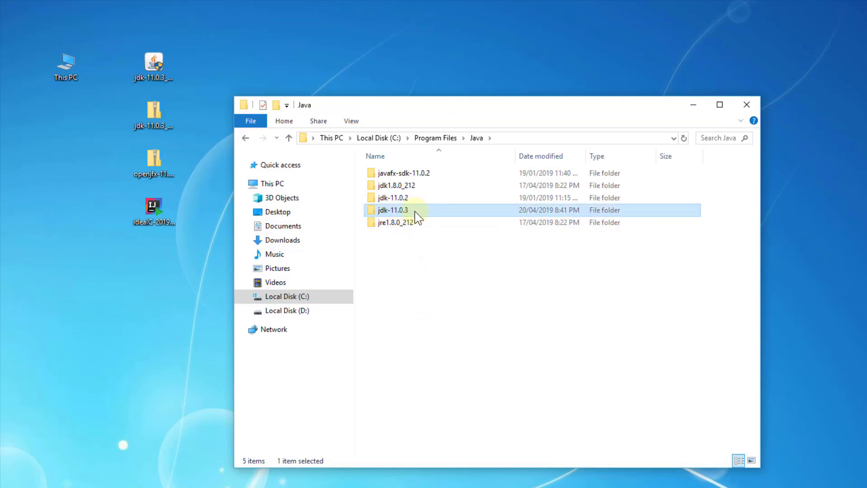
double_click(414, 210)
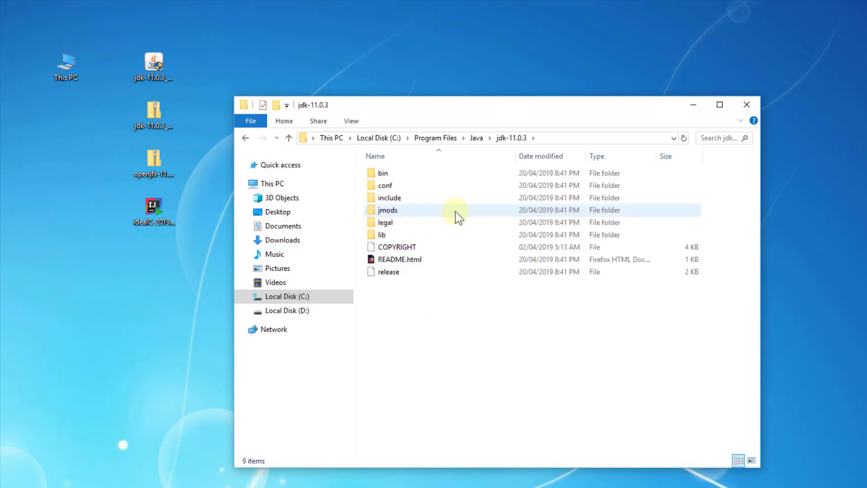
click(605, 140)
right_click(402, 141)
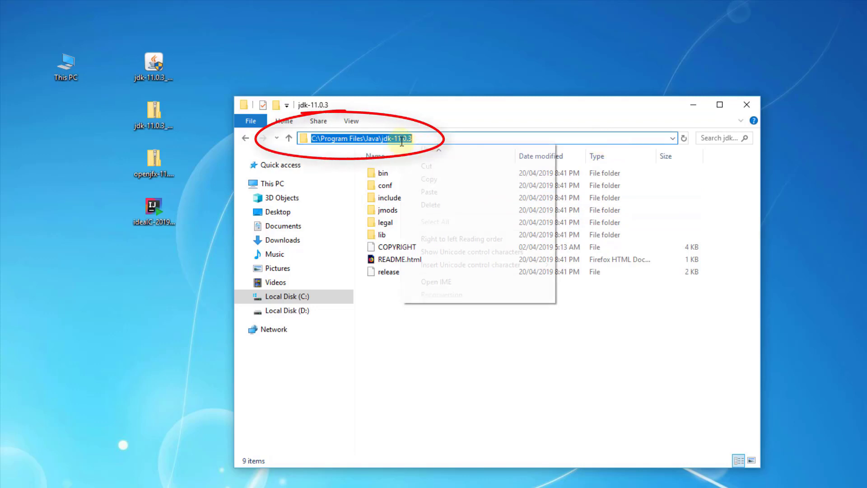
click(434, 180)
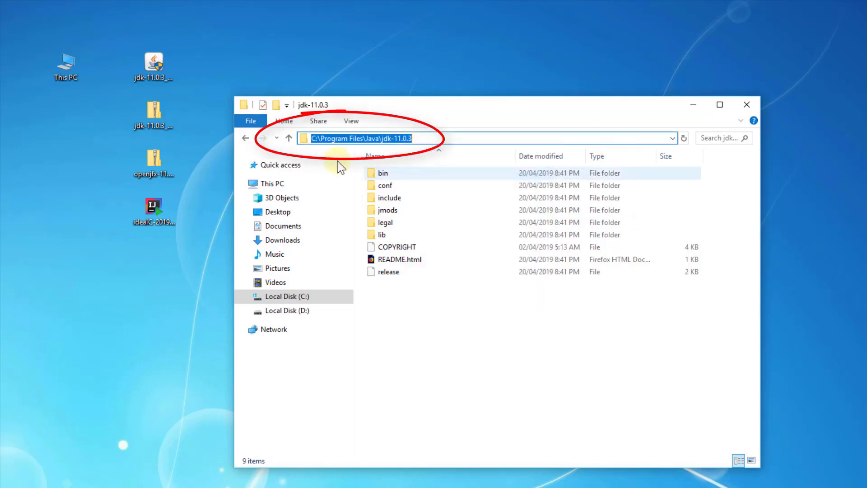
Step: Create a Windows user environment variable JAVA_HOME with the value C:\Program Files\Java\jdk-11.0.3
right_click(63, 75)
click(118, 207)
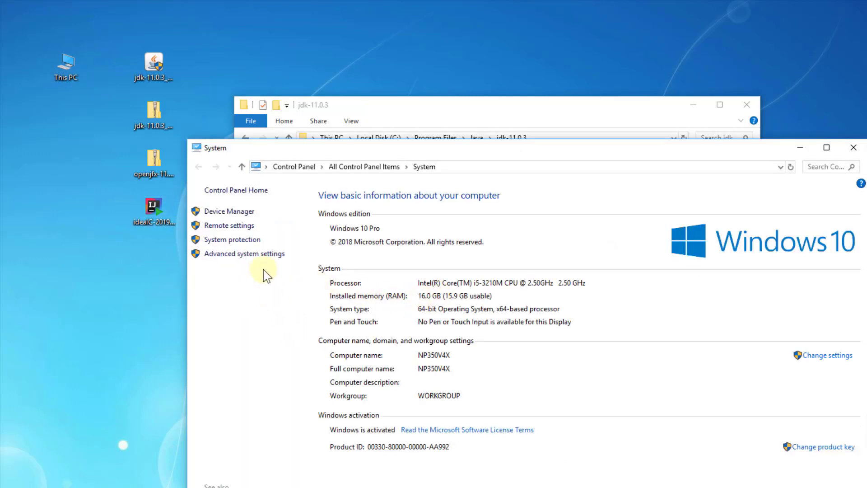
click(263, 255)
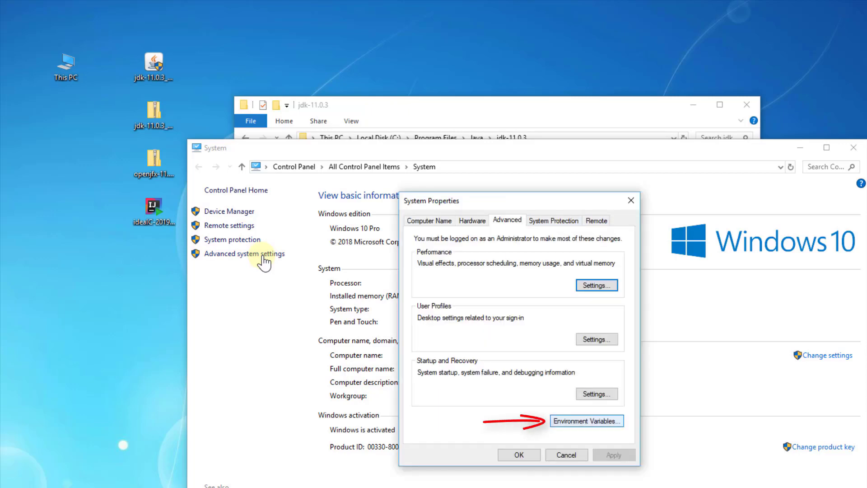
click(587, 421)
click(593, 287)
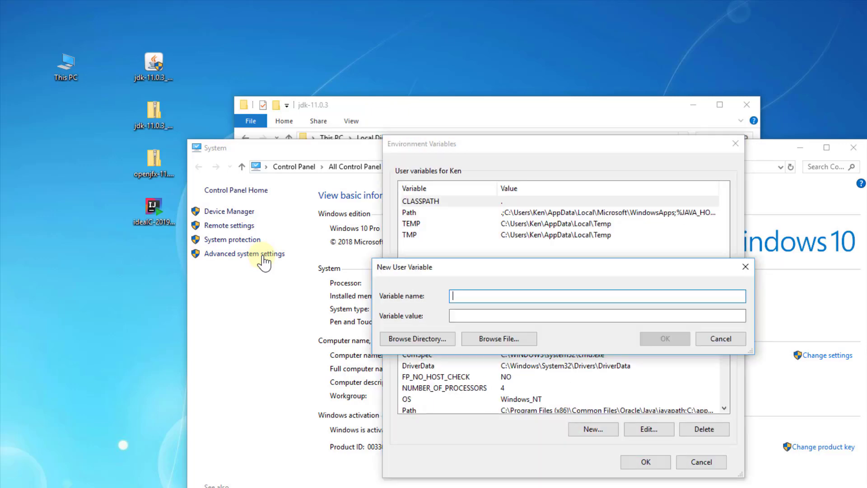
text(JAVA_HOME)
key(Tab)
key(ctrl+v)
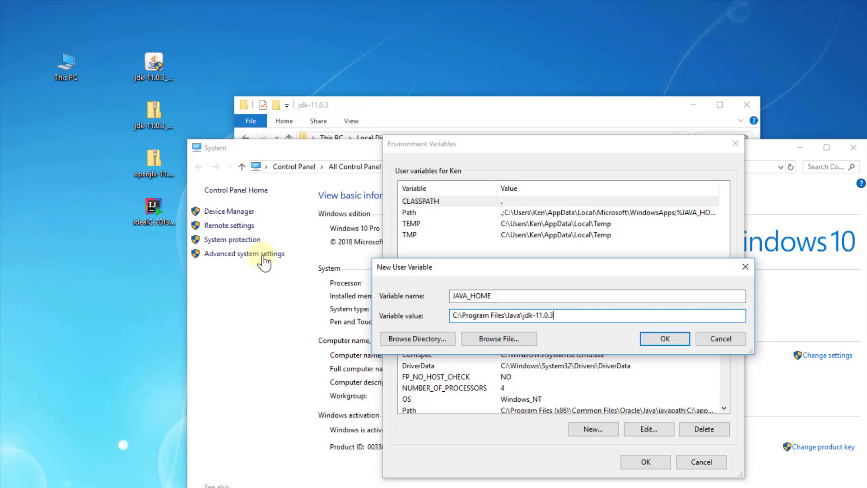
key(Return)
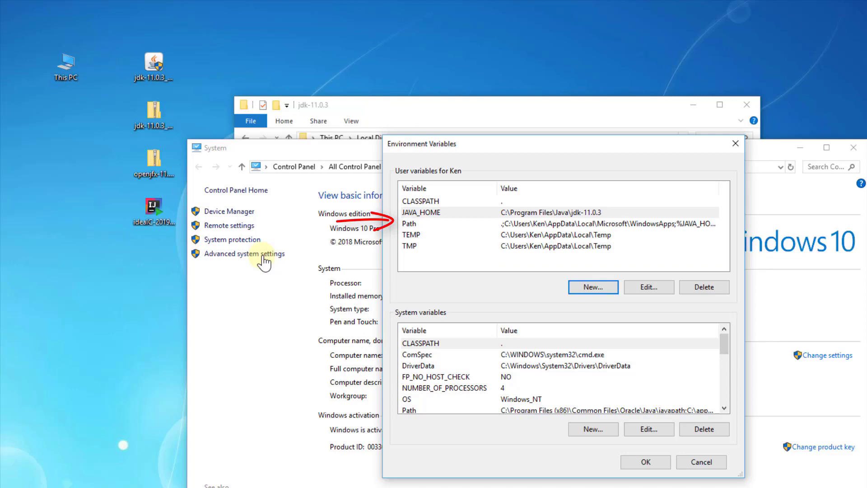
Step: Add the entry %JAVA_HOME%\bin to the user Path variable, save the environment variables and close the system settings
key(Down)
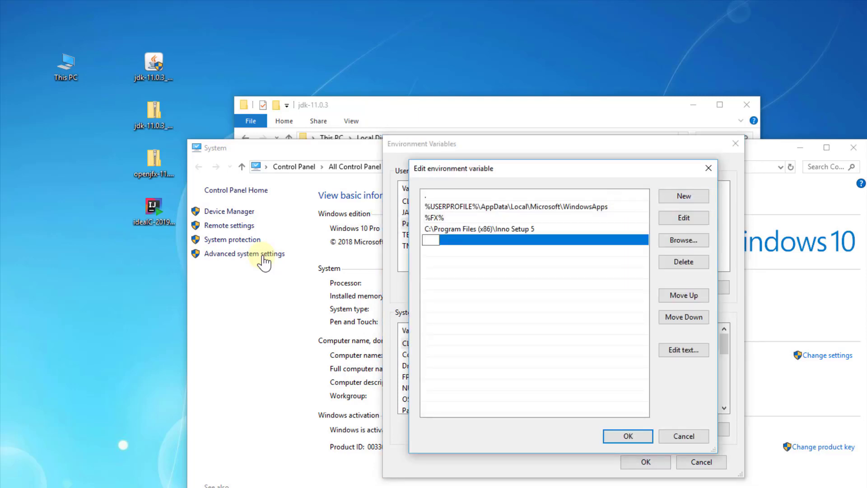
text(%JAVA_HOME)
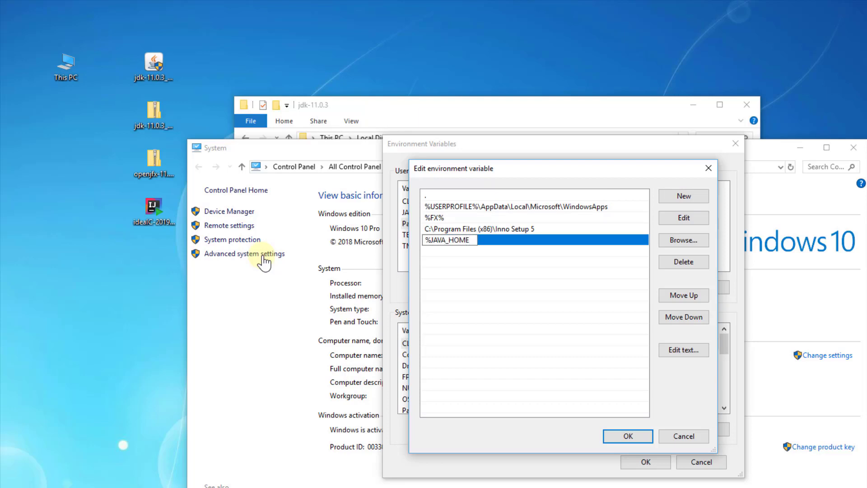
text(%\bin)
key(Return)
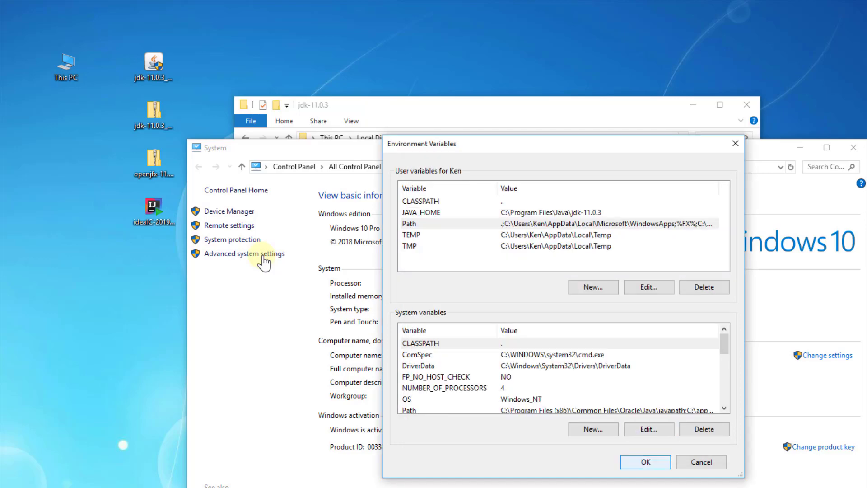
key(Return)
key(Return)
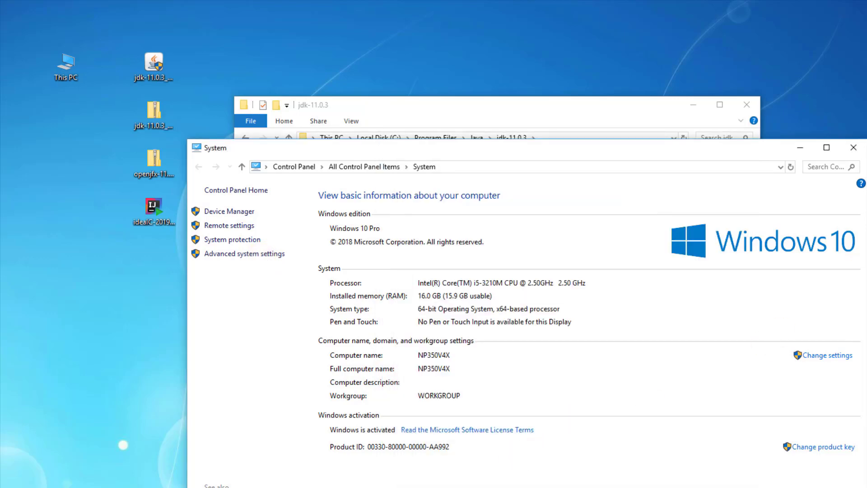
click(852, 147)
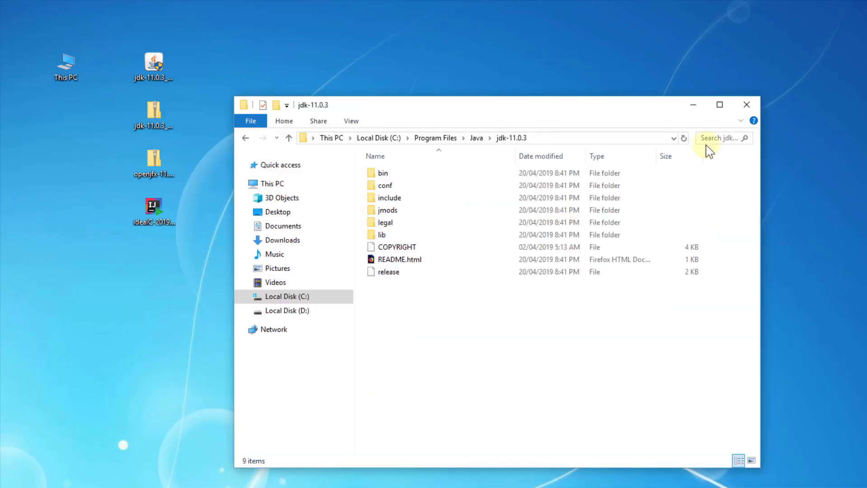
Step: Open the bin folder of jdk-11.0.3 and locate javac.exe
double_click(385, 173)
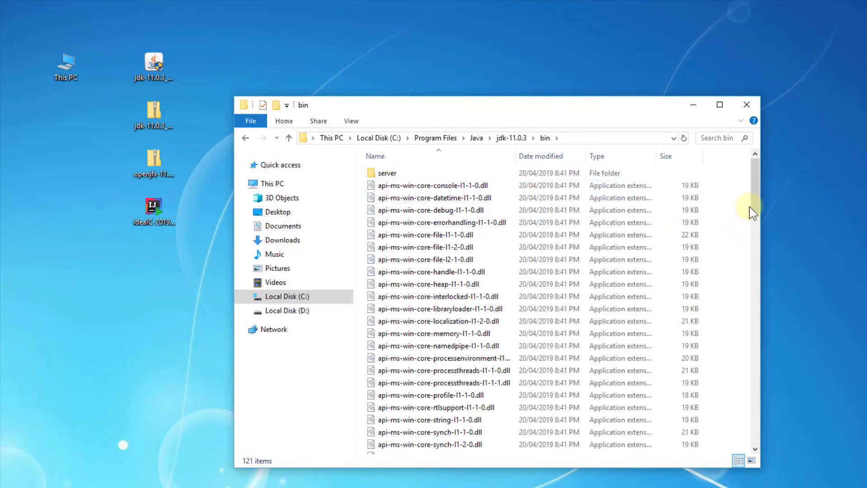
drag(753, 193, 735, 340)
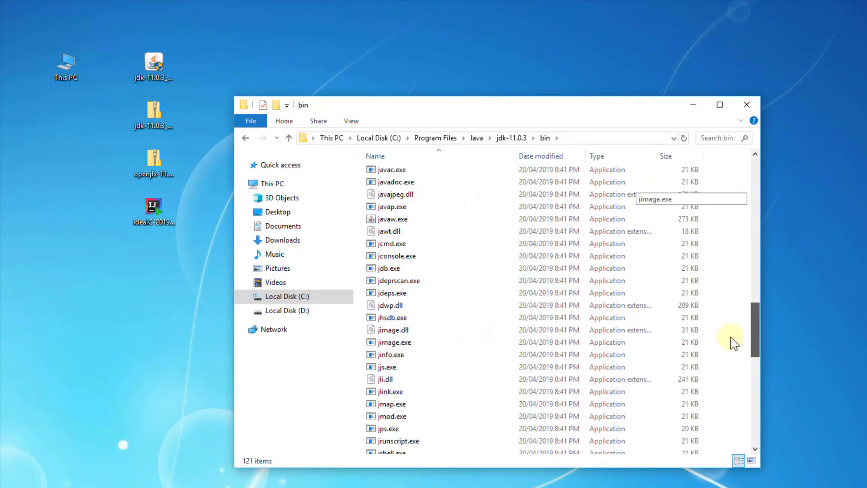
click(397, 171)
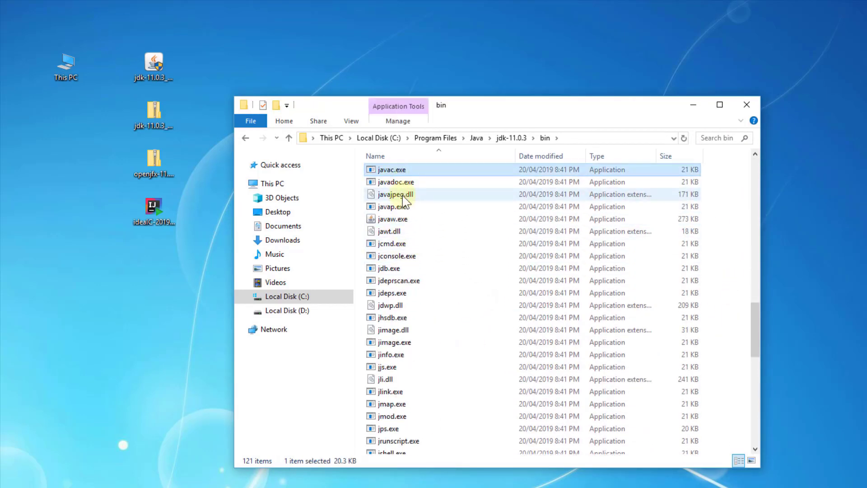
Step: Locate java.exe in the JDK bin folder and check the compiler version with javac -version in Command Prompt
scroll(401, 209, up, 1)
click(396, 181)
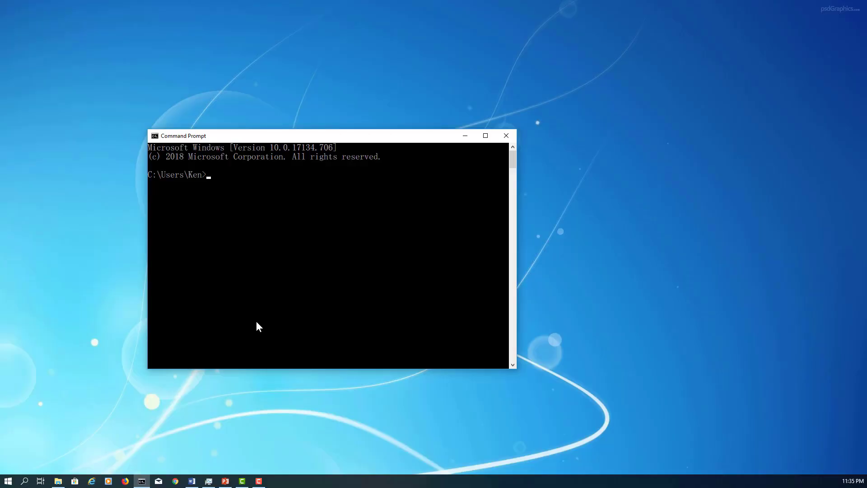
text(javac -ve)
text(rsion)
key(Return)
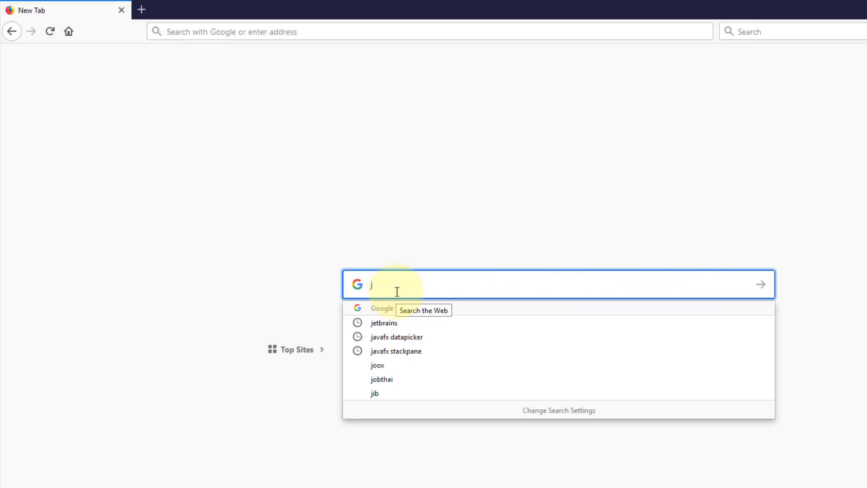
Step: Search the web in Firefox for "jetbrains intellij idea" and open the official IntelliJ IDEA download page
text(et)
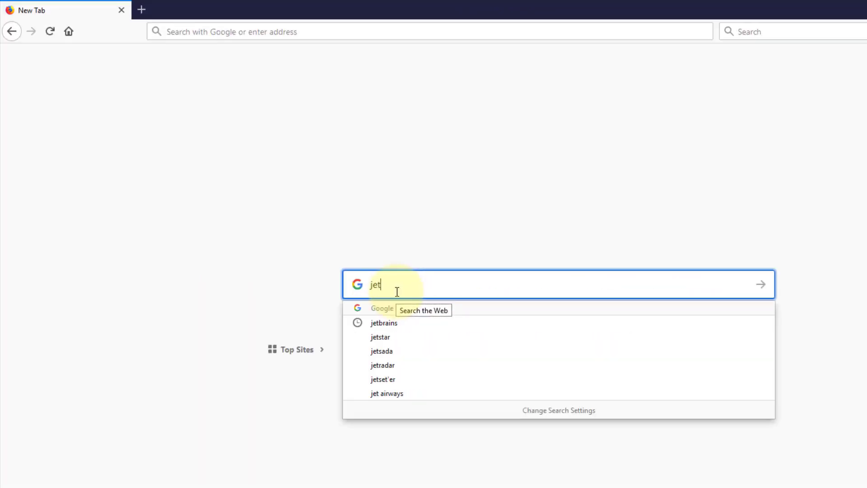
text(bra)
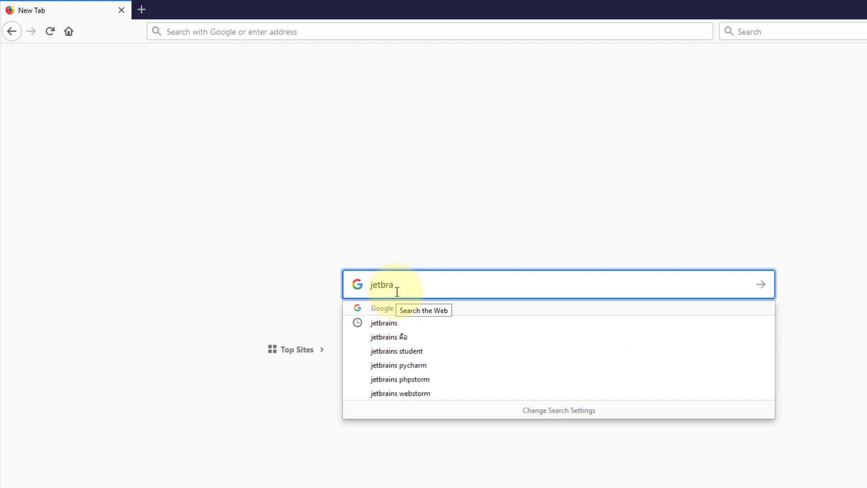
text(ins intelli)
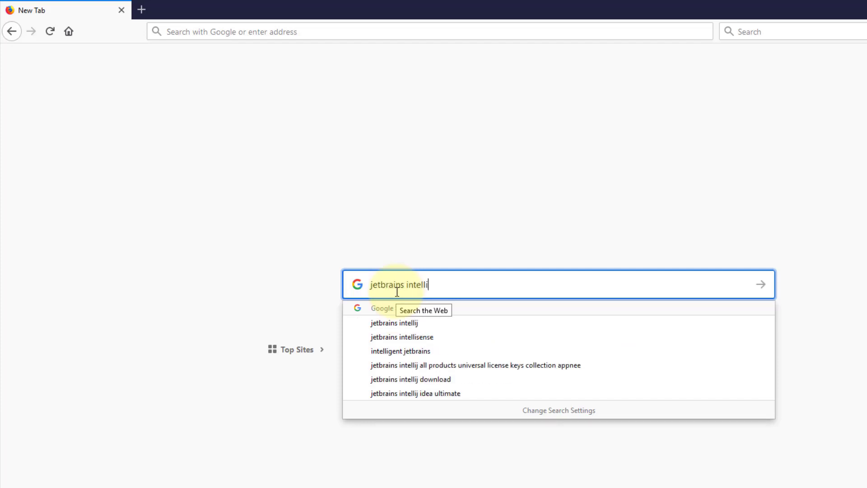
text(j)
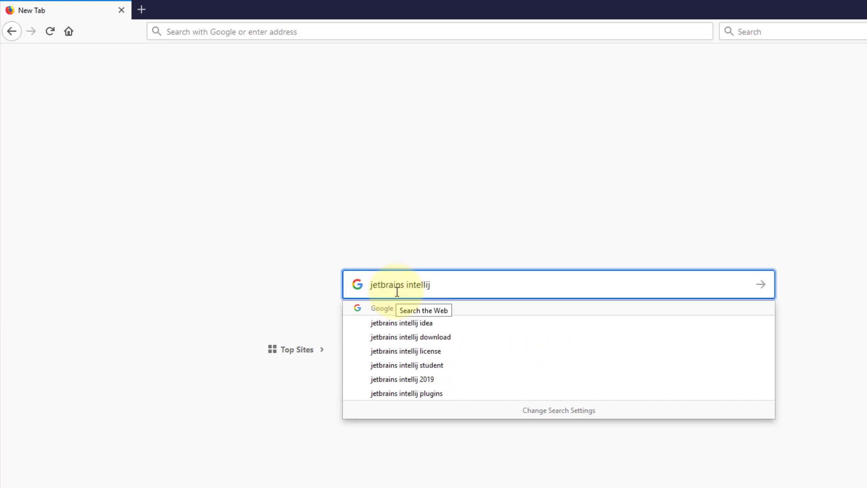
text( idea)
key(Return)
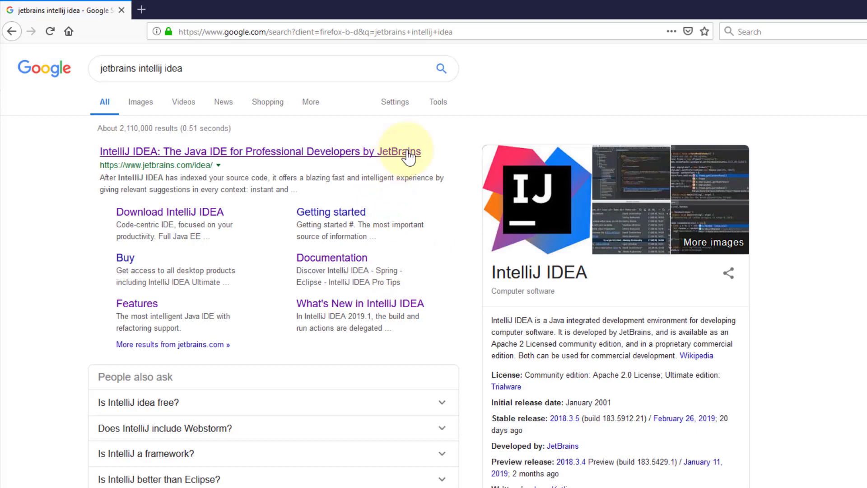
click(409, 154)
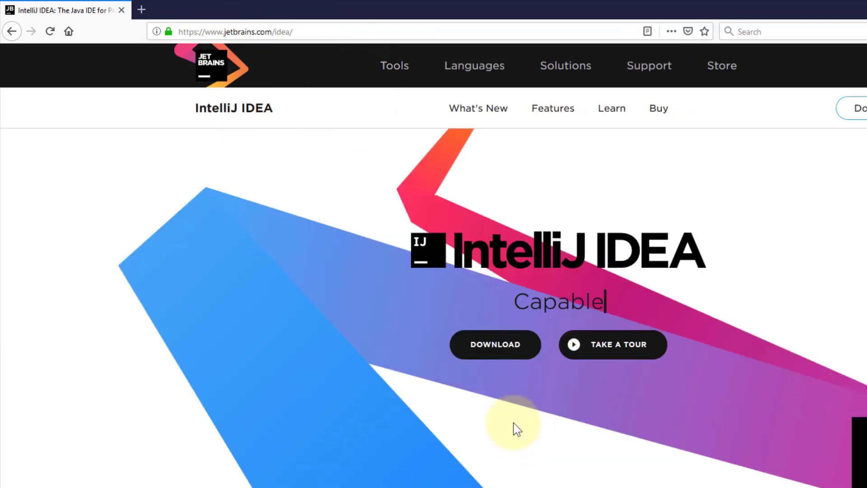
click(529, 350)
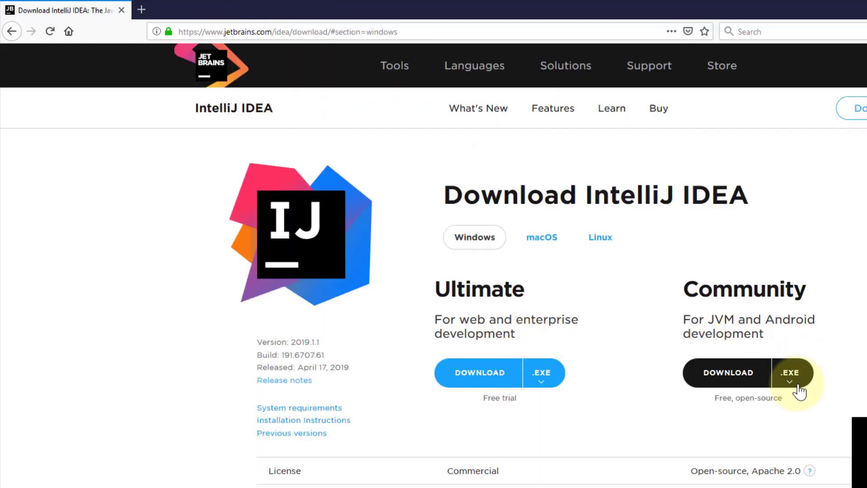
Step: Download the IntelliJ IDEA Community edition as the Windows, JBR 11 (.exe) installer
click(790, 391)
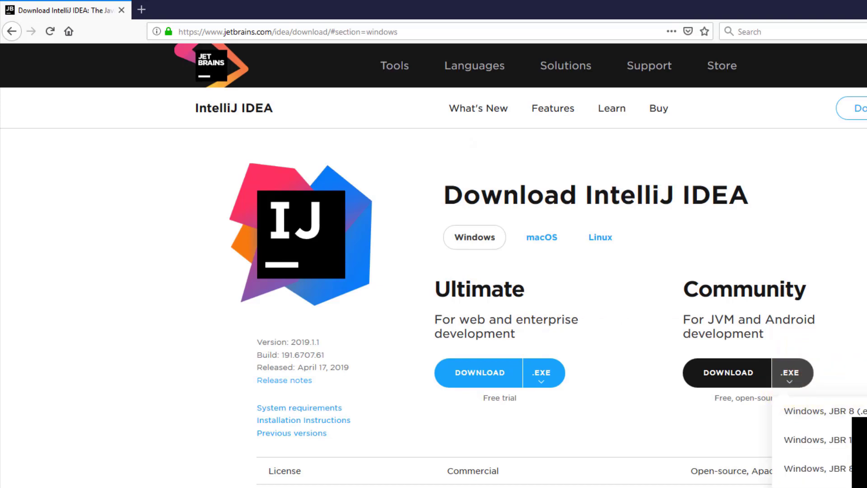
scroll(860, 244, down, 5)
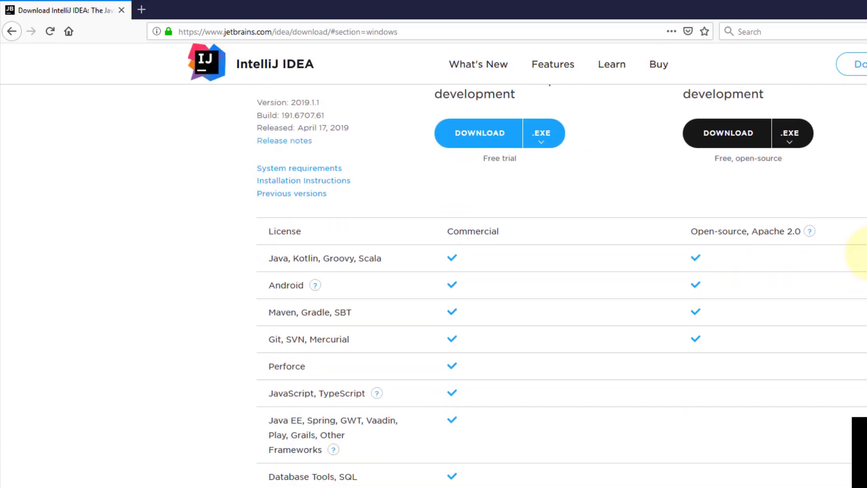
scroll(860, 244, up, 1)
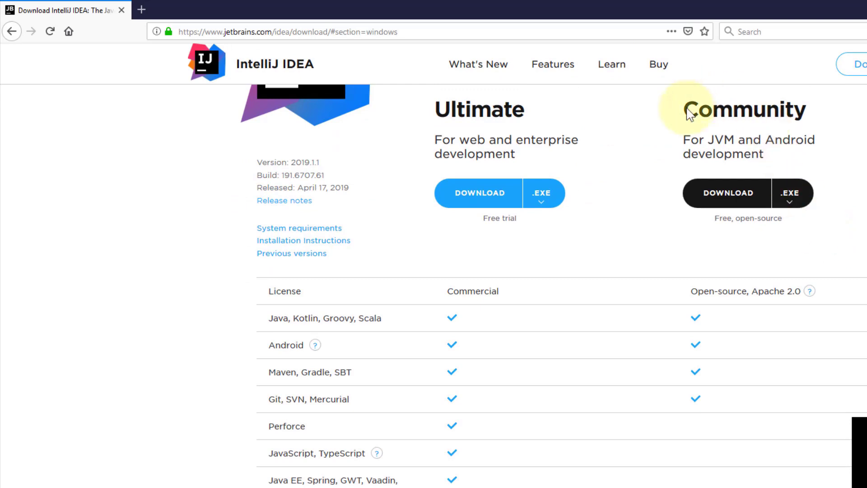
click(789, 198)
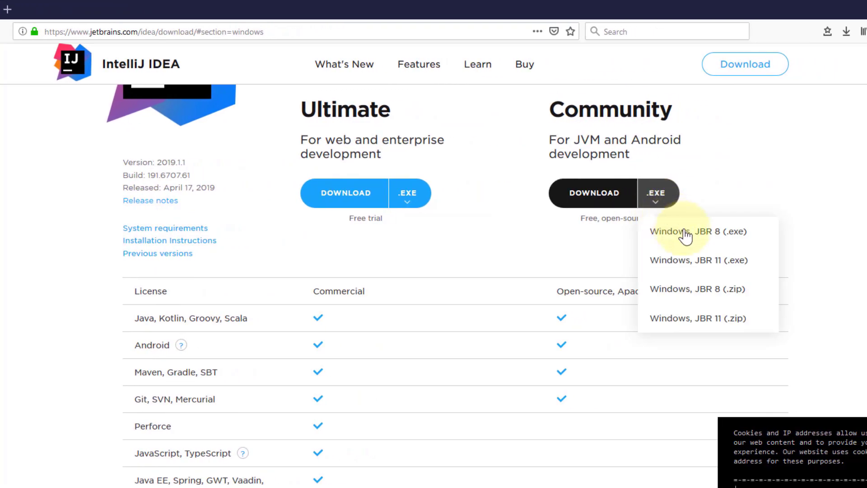
click(771, 267)
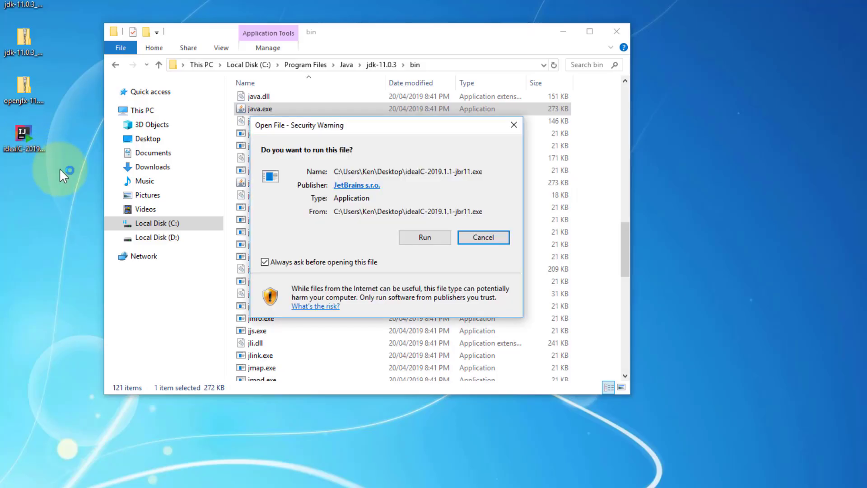
Step: Run the ideaIC-2019.1.1-jbr11.exe installer, minimize the bin folder window and accept the default destination folder under Program Files\JetBrains
click(413, 237)
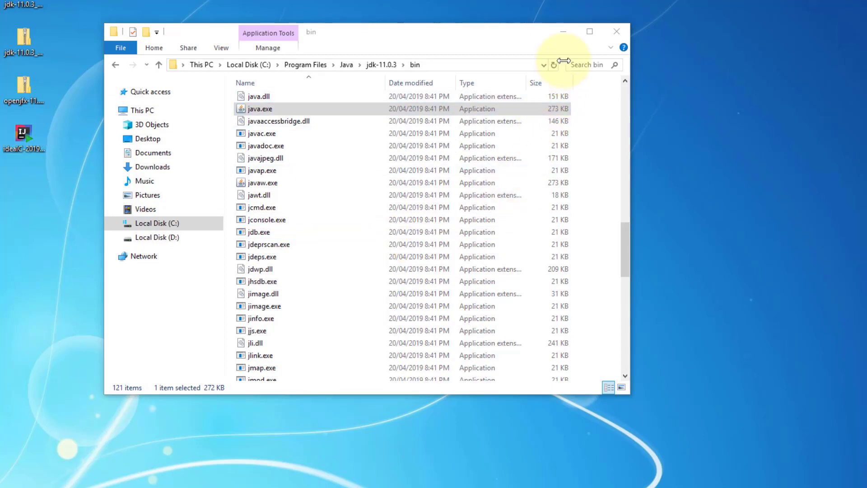
click(563, 35)
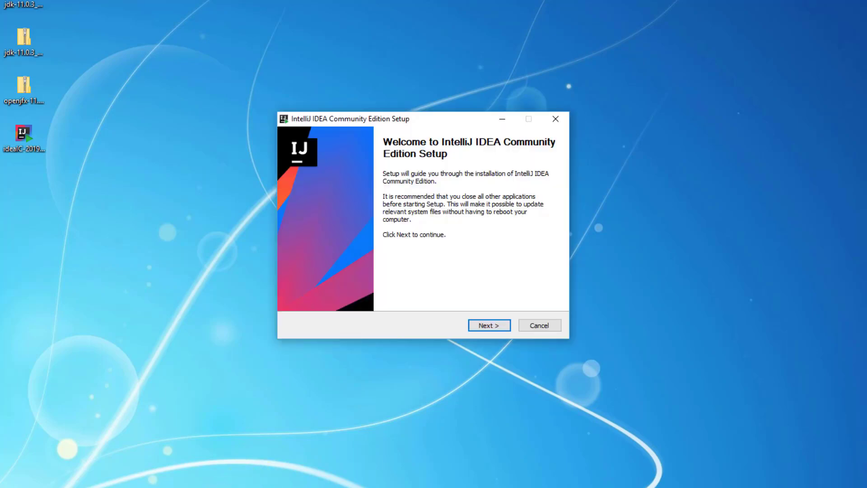
key(Return)
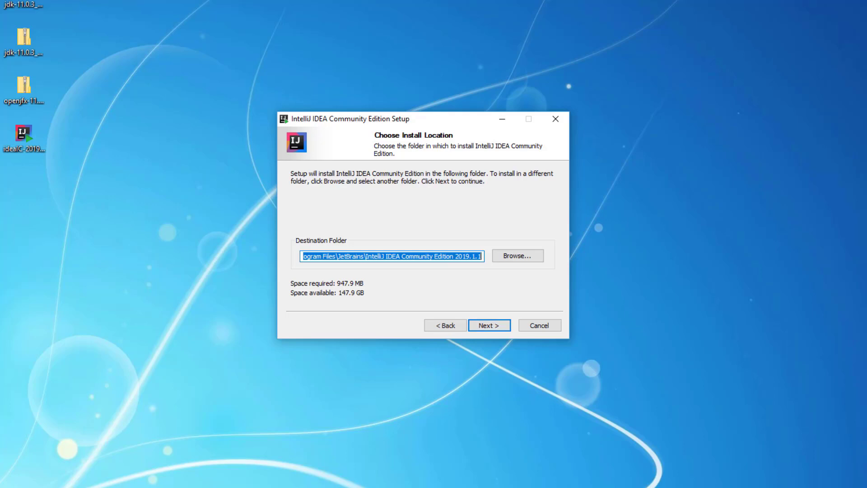
click(323, 256)
key(Home)
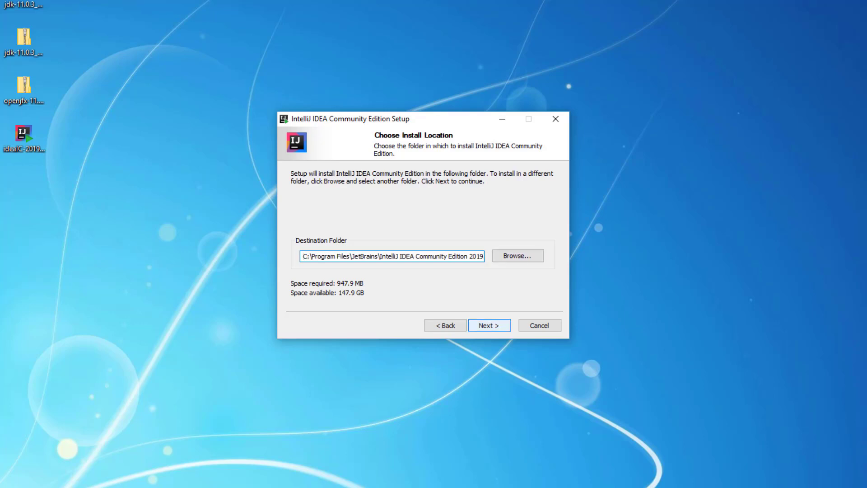
key(Return)
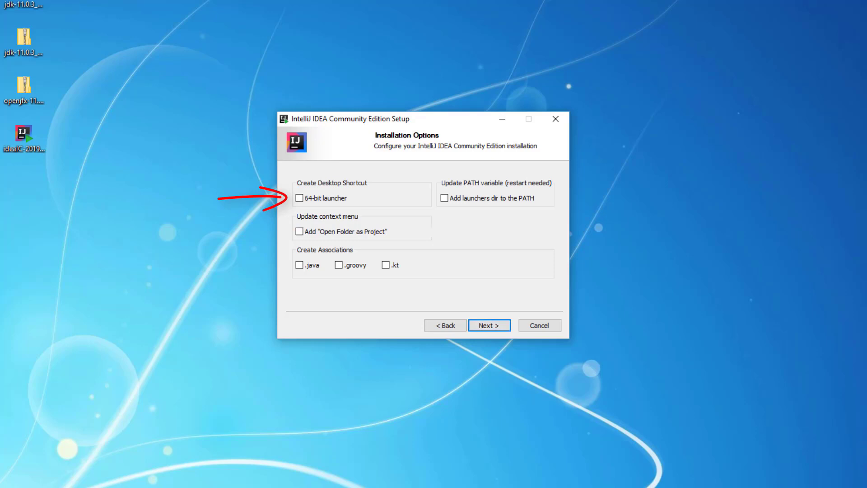
Step: Enable the 64-bit launcher desktop shortcut and install IntelliJ IDEA with the JetBrains Start Menu folder
click(300, 197)
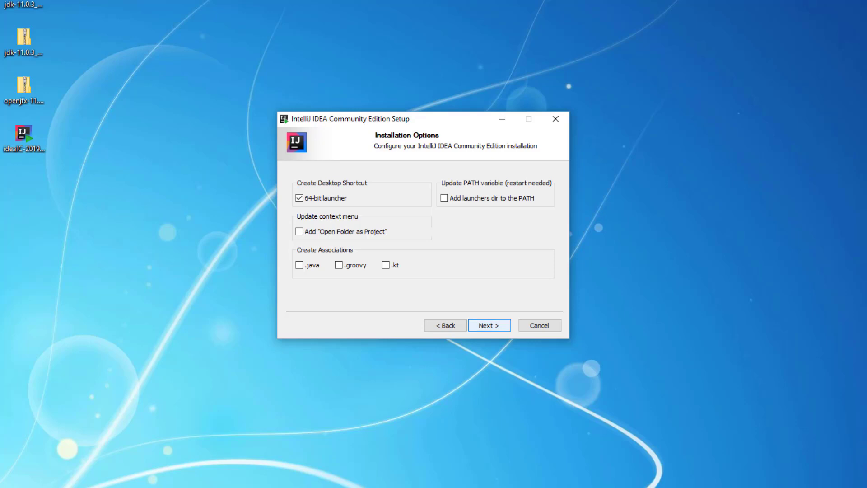
key(Return)
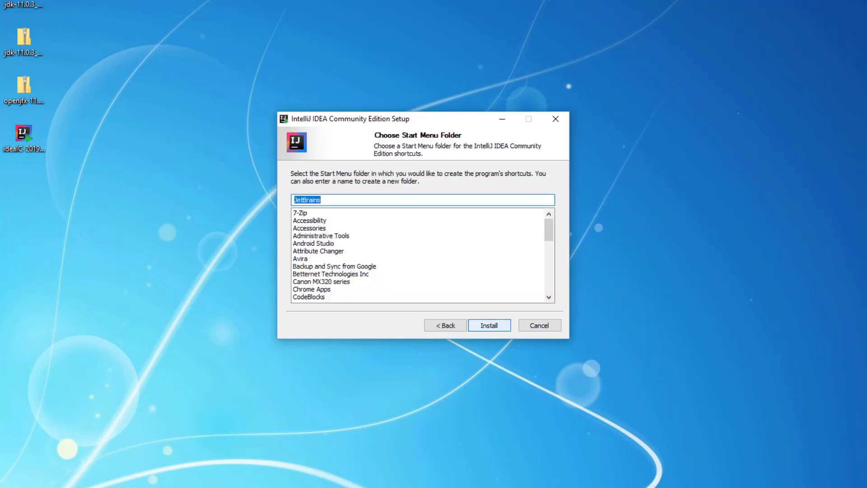
key(Return)
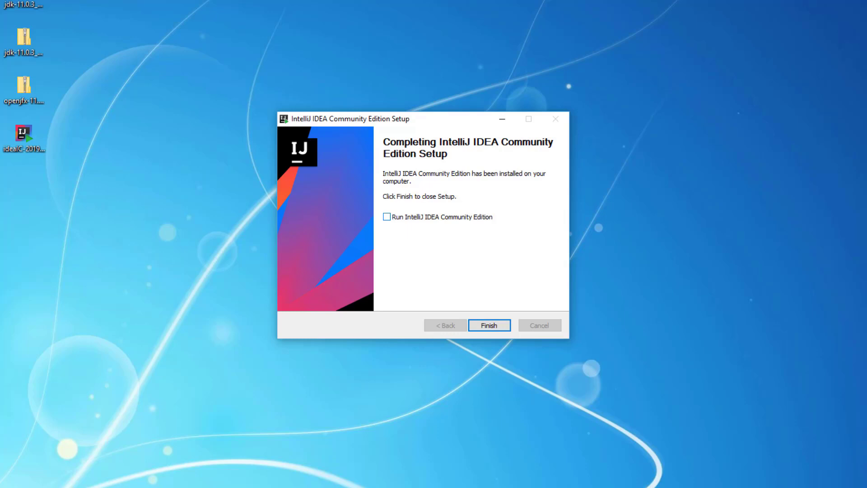
Step: Finish the setup with IntelliJ IDEA Community Edition set to run, and choose not to import settings
click(386, 217)
click(489, 325)
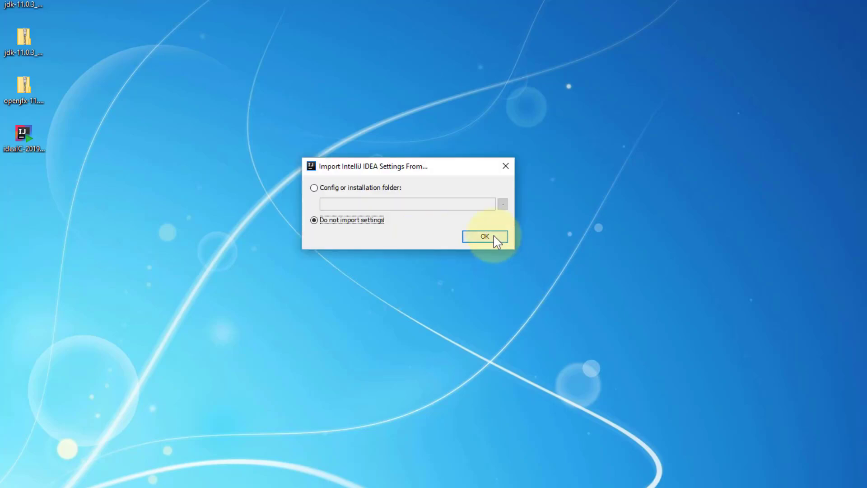
click(488, 237)
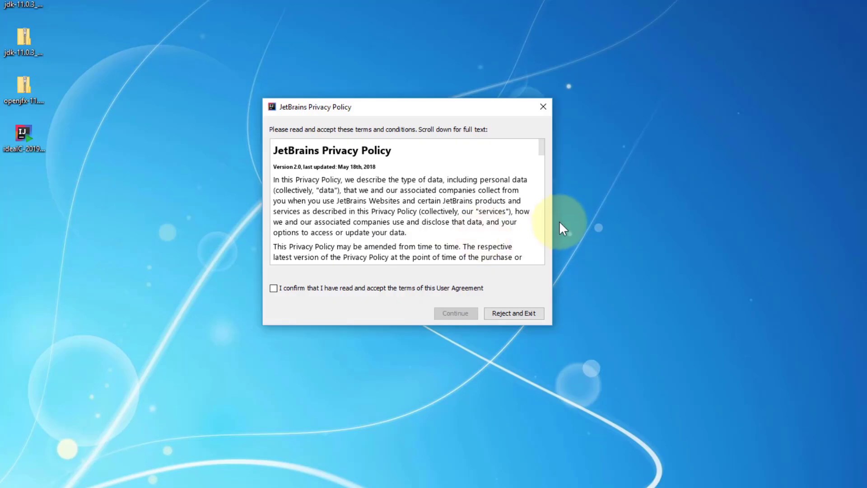
Step: Read the JetBrains Privacy Policy to the end, confirm acceptance of its terms and continue
drag(546, 147, 547, 270)
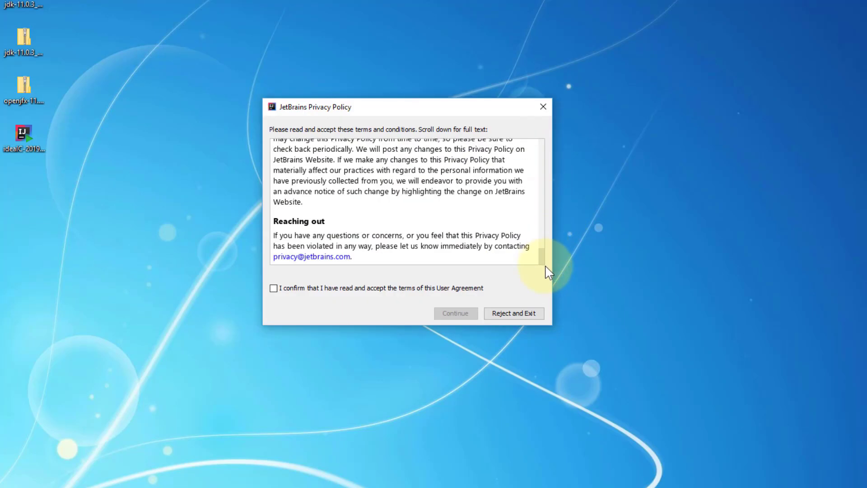
click(273, 287)
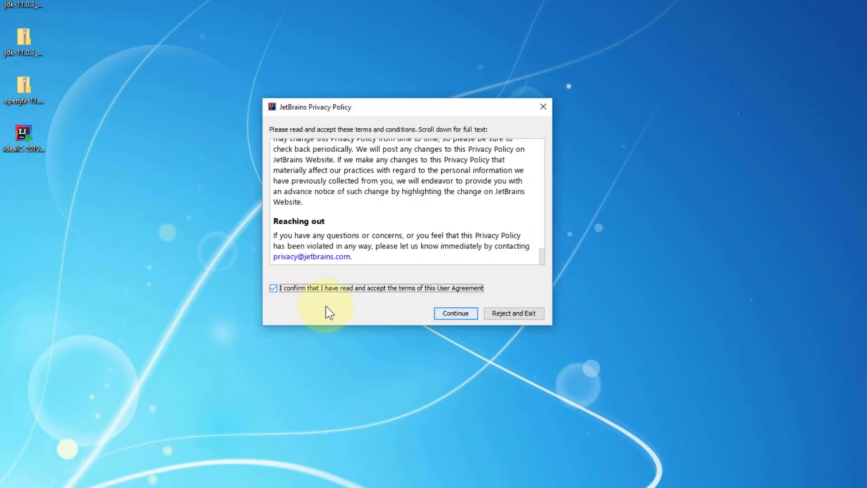
click(461, 312)
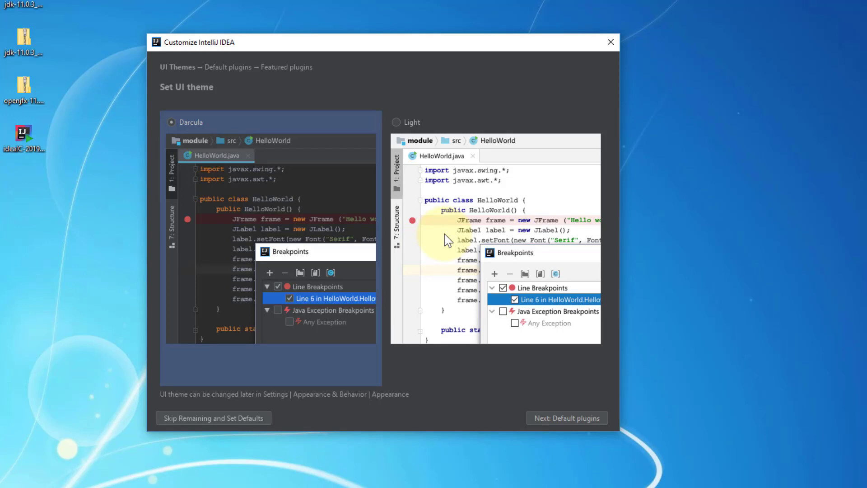
Step: Choose the Light UI theme, keep the default plugins, skip the featured plugins and start using IntelliJ IDEA
click(397, 122)
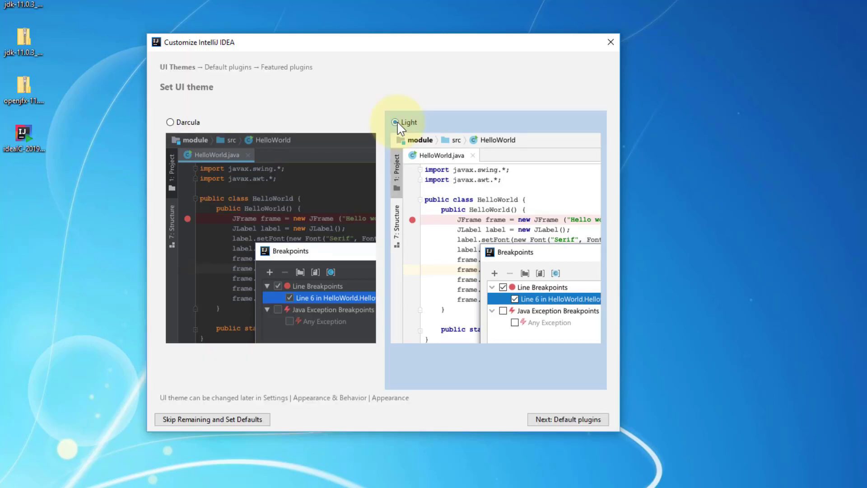
click(560, 419)
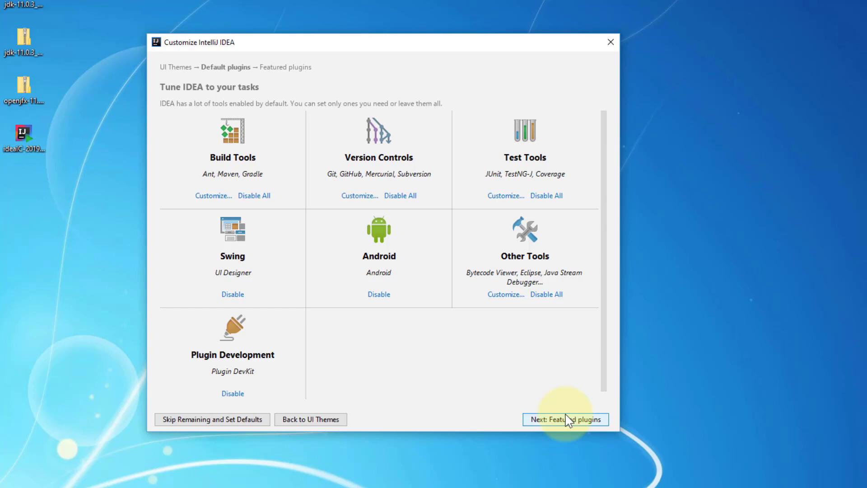
click(567, 420)
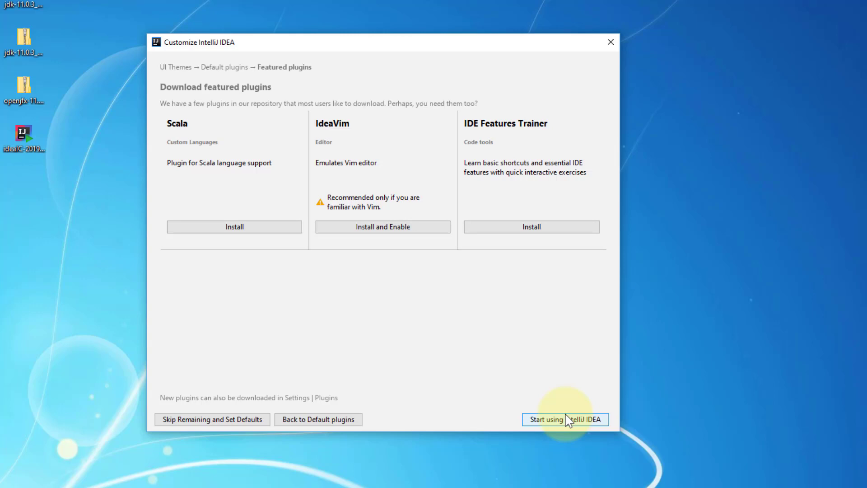
click(567, 420)
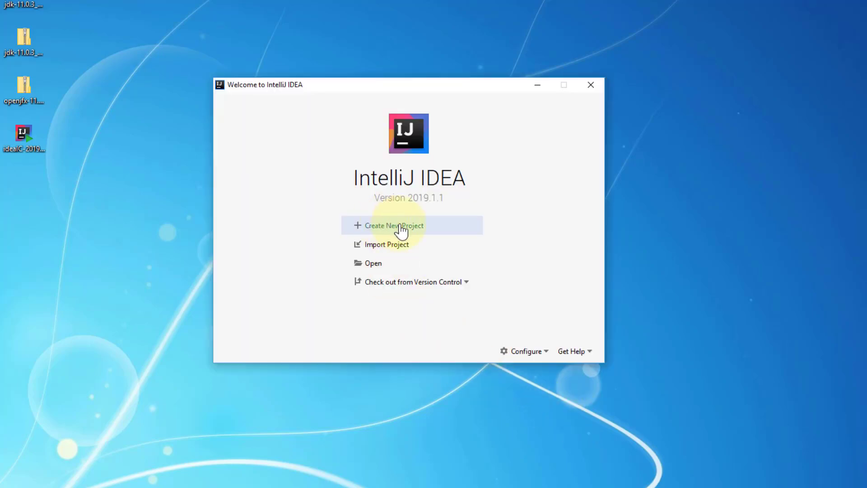
Step: Start a new Java project with Project SDK 11 based on the Java Hello World template
click(400, 231)
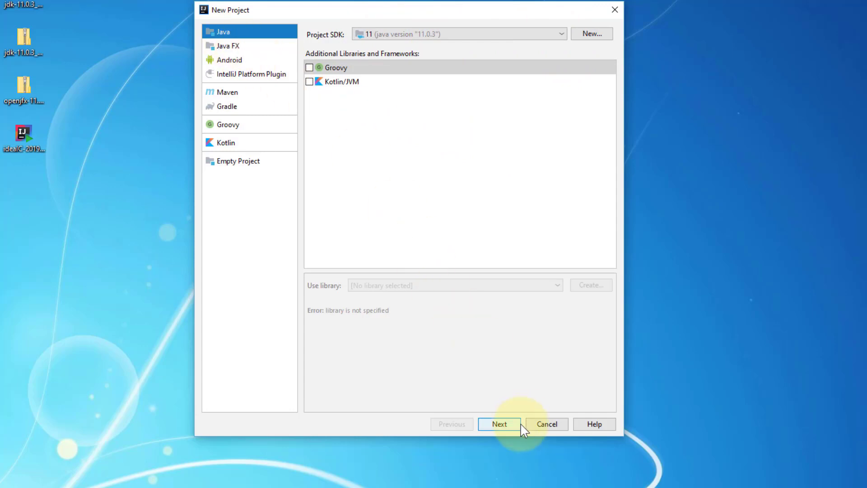
click(506, 423)
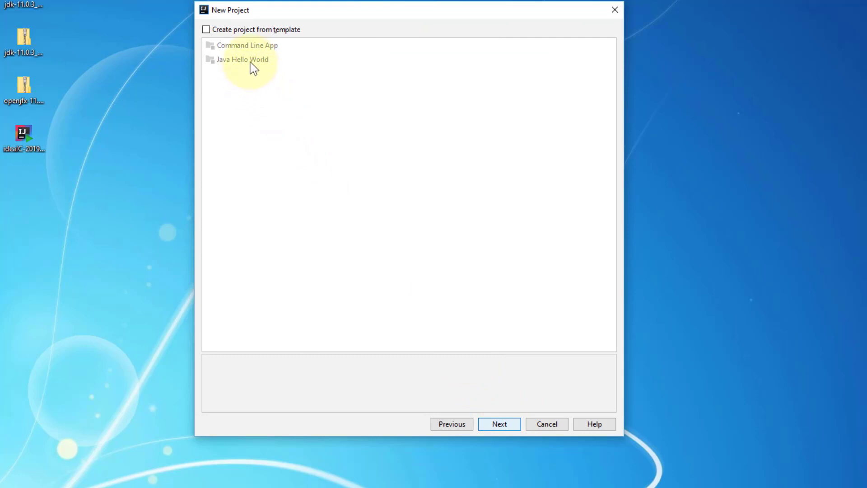
click(223, 31)
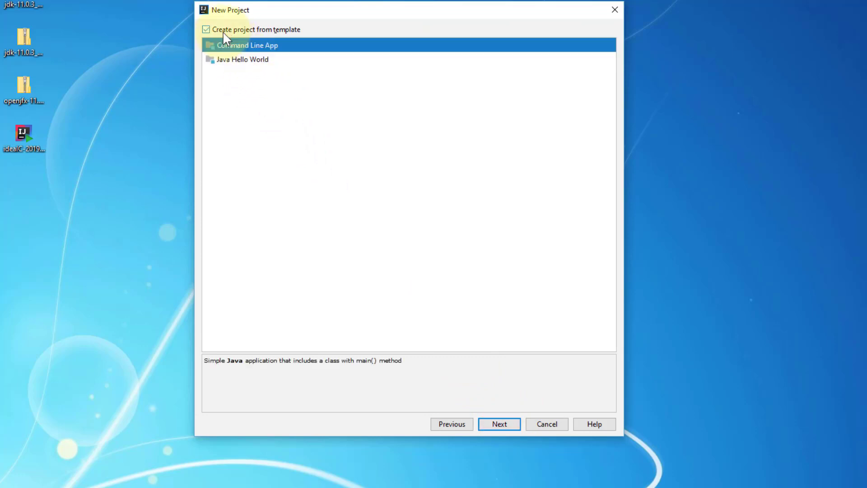
click(242, 61)
click(505, 422)
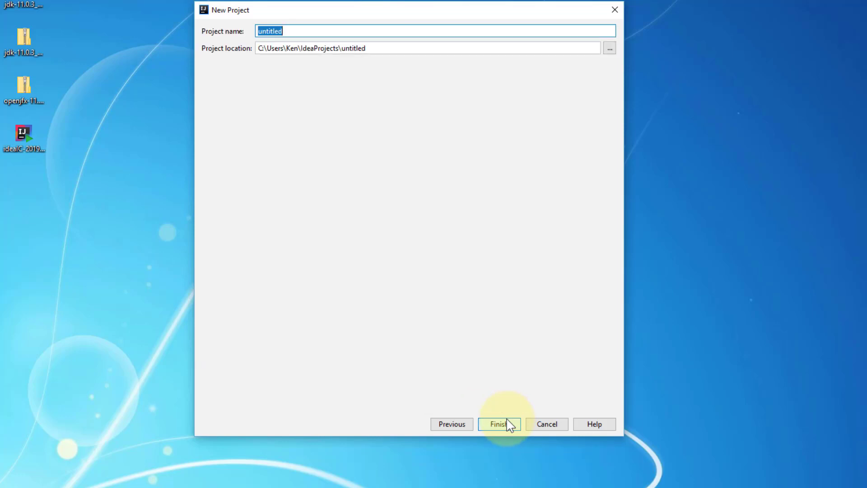
Step: Name the new project HelloWorld and create it, then dismiss the Tip of the Day and maximize the project window
text(HelloWorld)
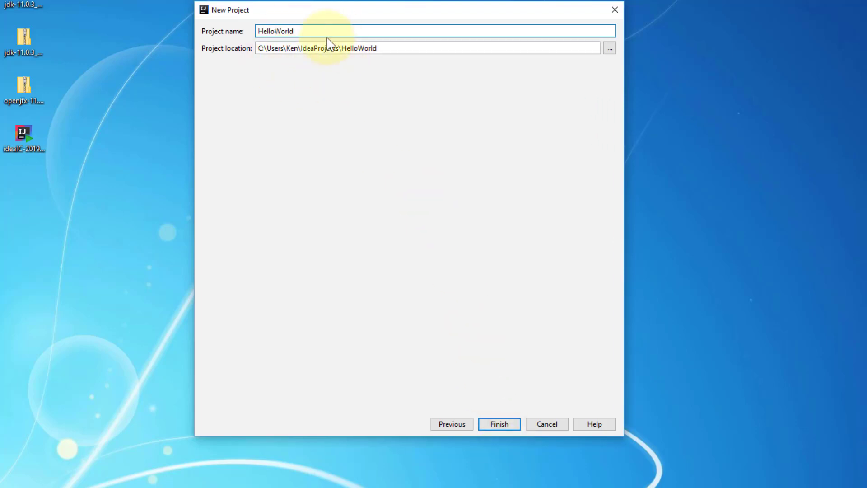
click(506, 423)
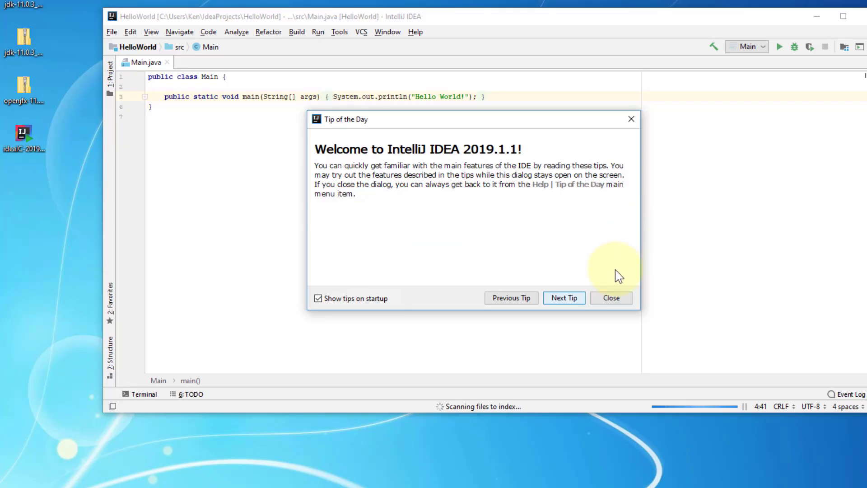
click(611, 298)
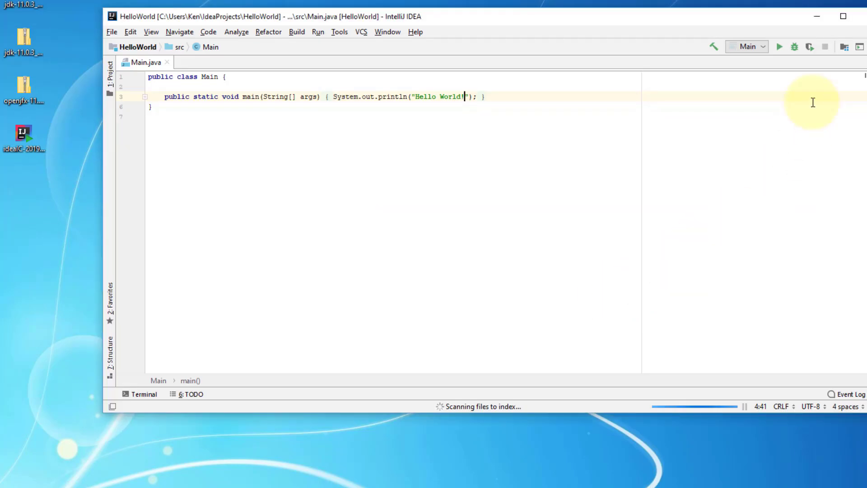
click(843, 16)
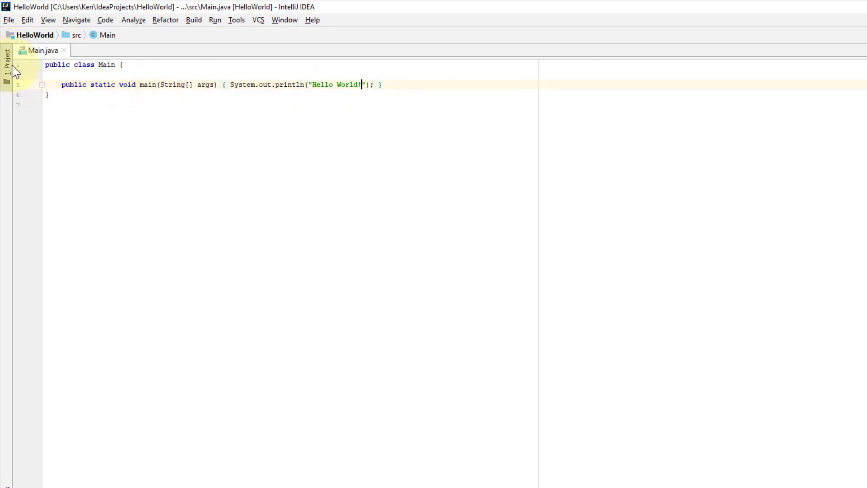
Step: Show the project tree, expand HelloWorld and its src folder, and open the Main class in the editor
key(alt+1)
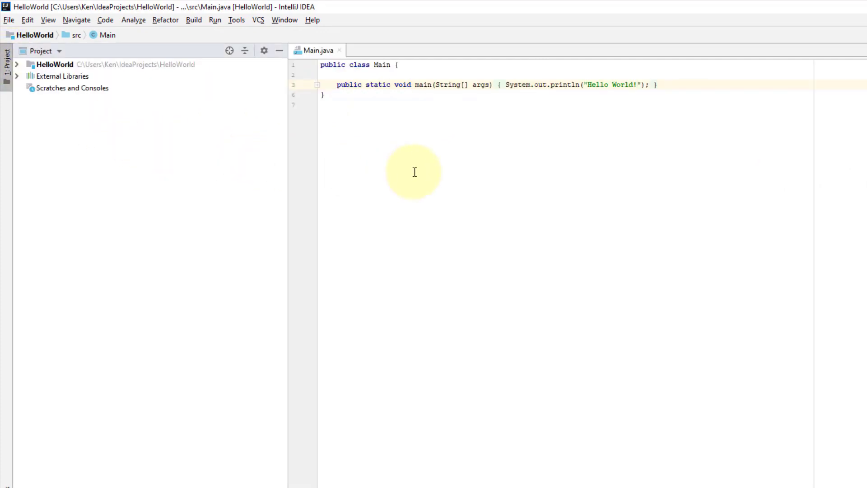
click(17, 64)
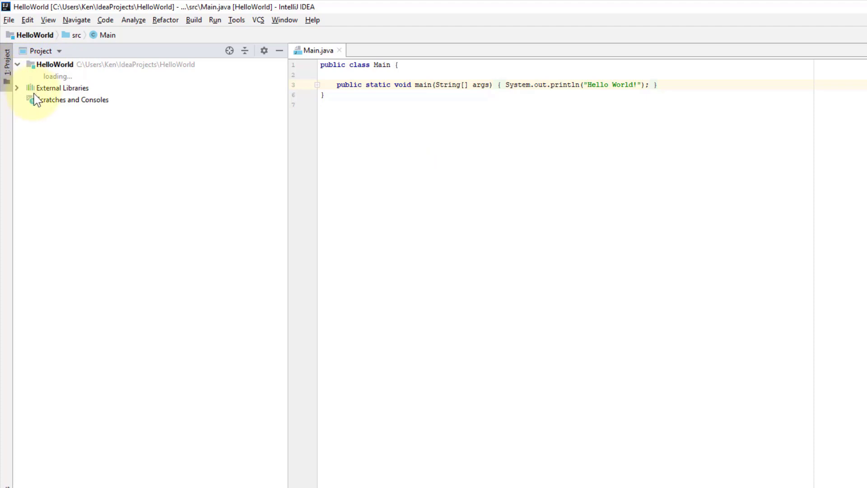
click(29, 88)
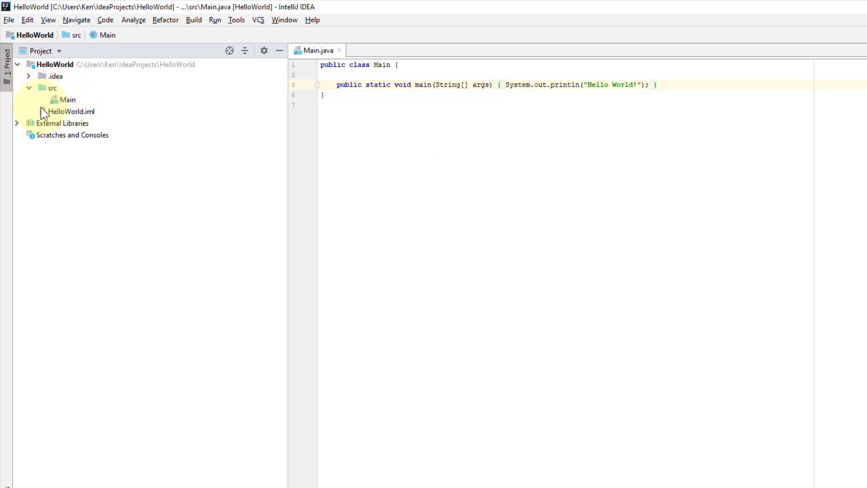
click(75, 103)
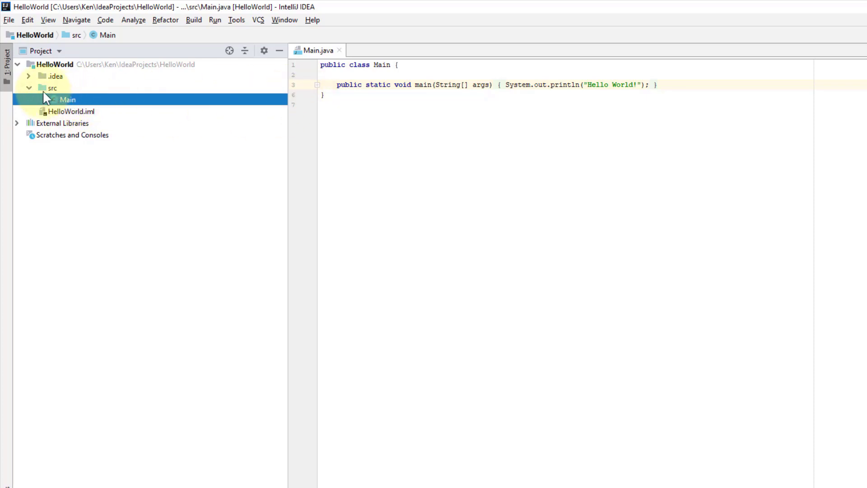
double_click(63, 102)
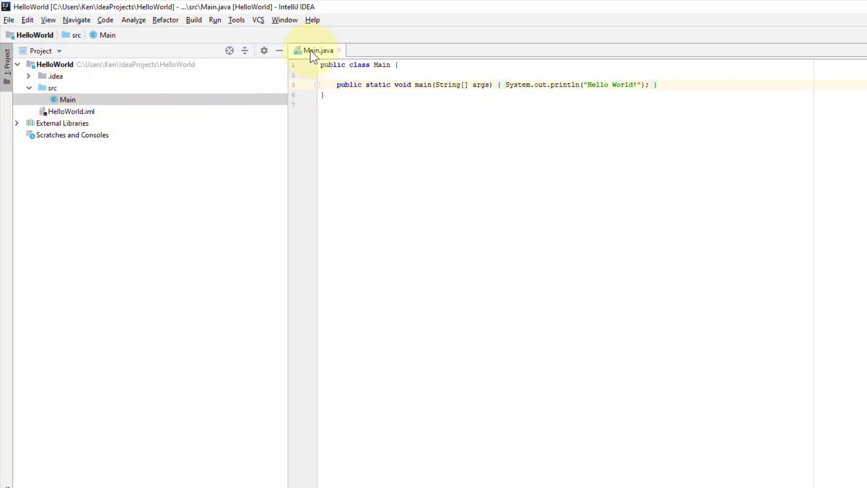
click(372, 123)
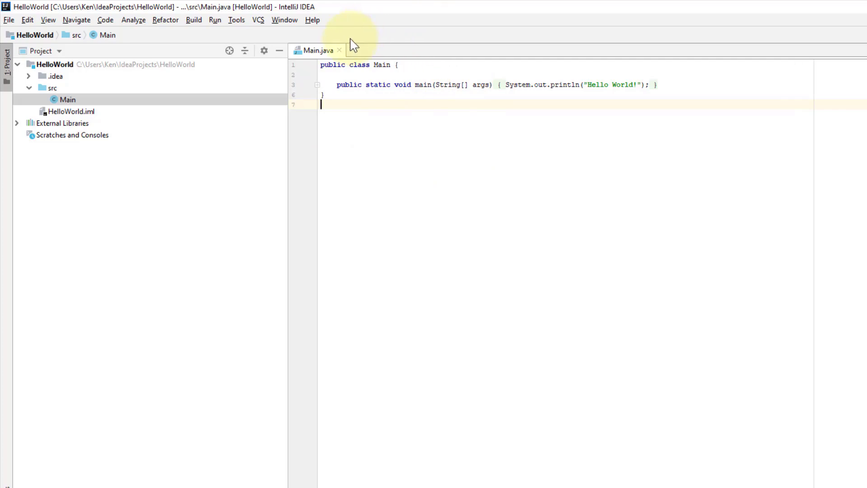
Step: View the About information for the IDE's version and Java runtime, and close it
click(314, 21)
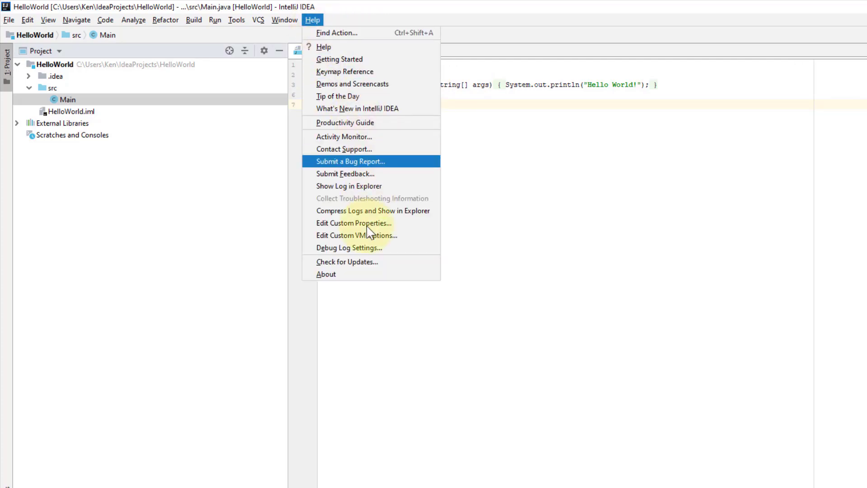
click(363, 276)
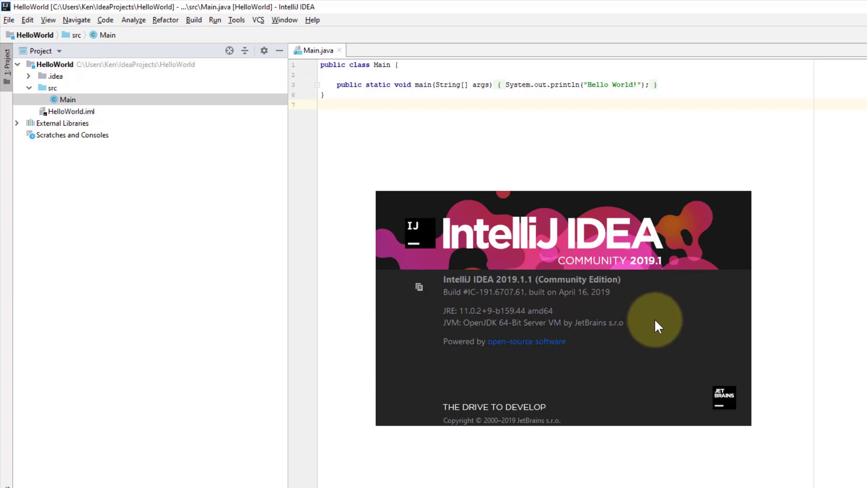
click(774, 313)
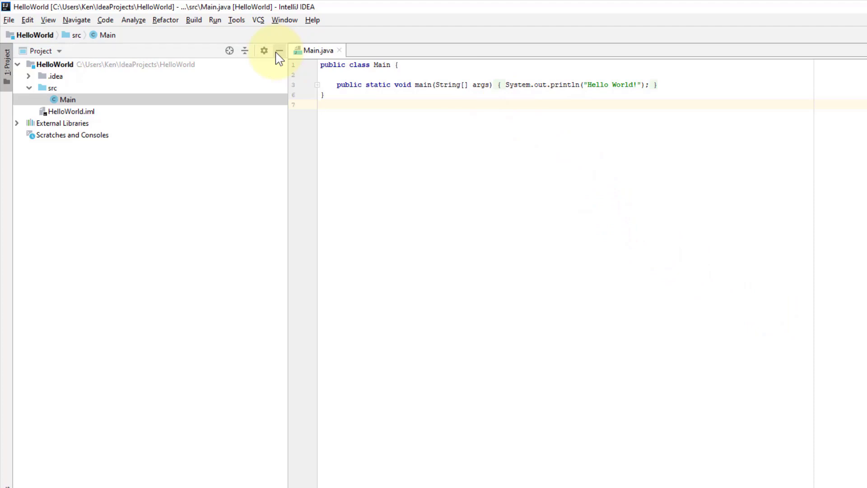
Step: Run the Main program and highlight its printed text line in the run output
click(215, 21)
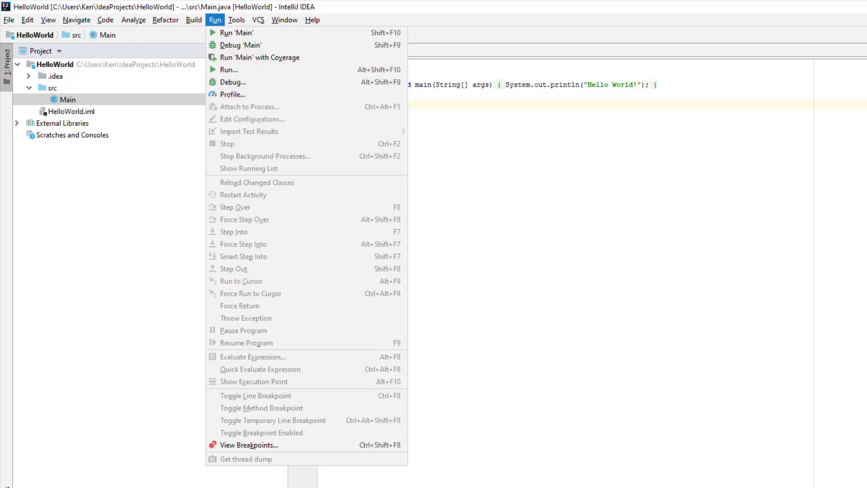
click(853, 145)
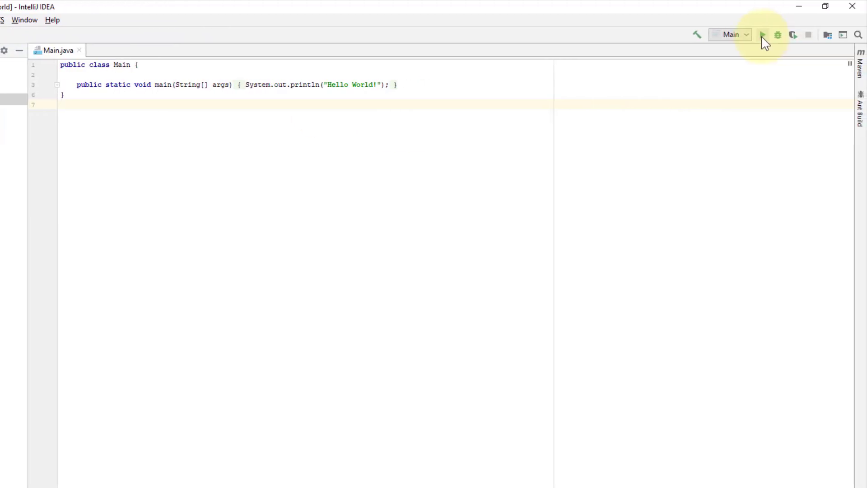
click(762, 36)
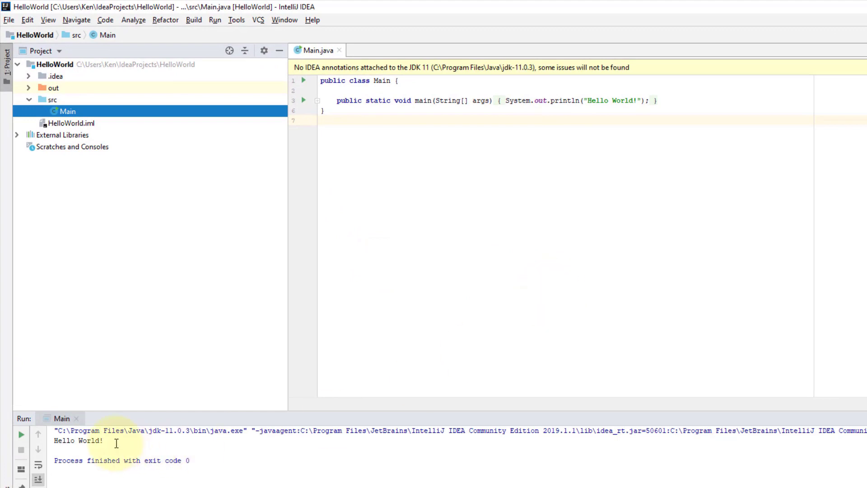
drag(114, 440, 39, 444)
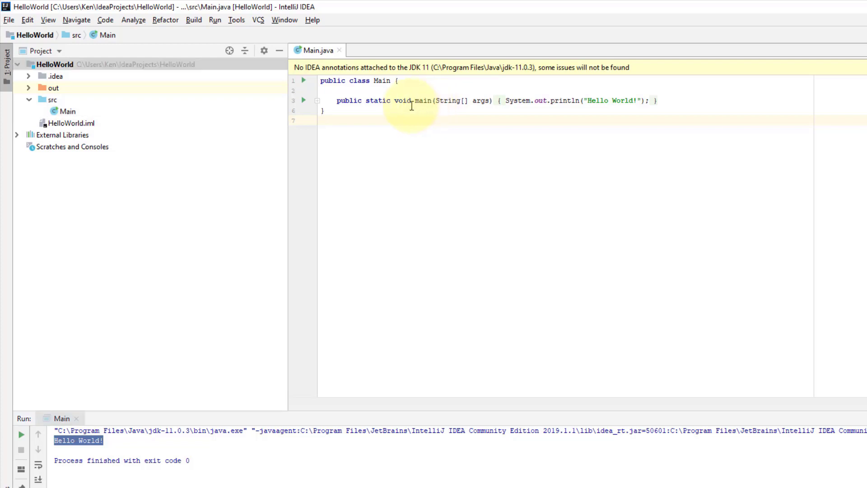
Step: Set the editor font size to 16 in the IDE settings and close the settings
click(10, 20)
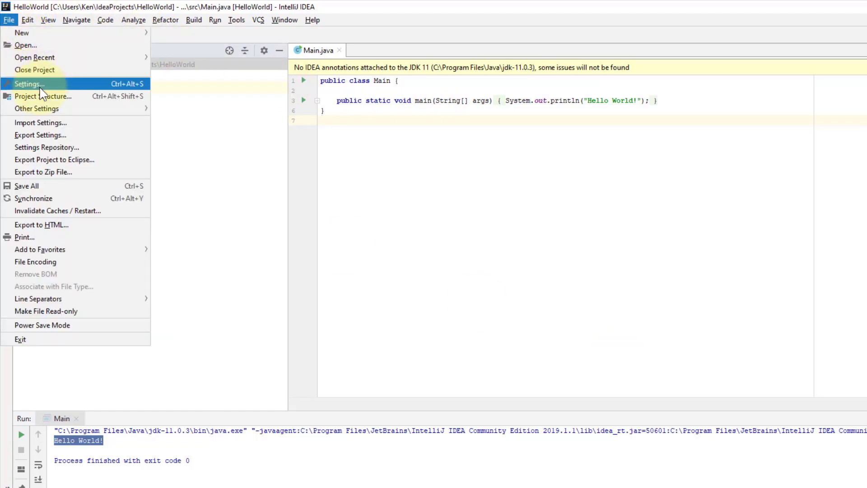
key(Escape)
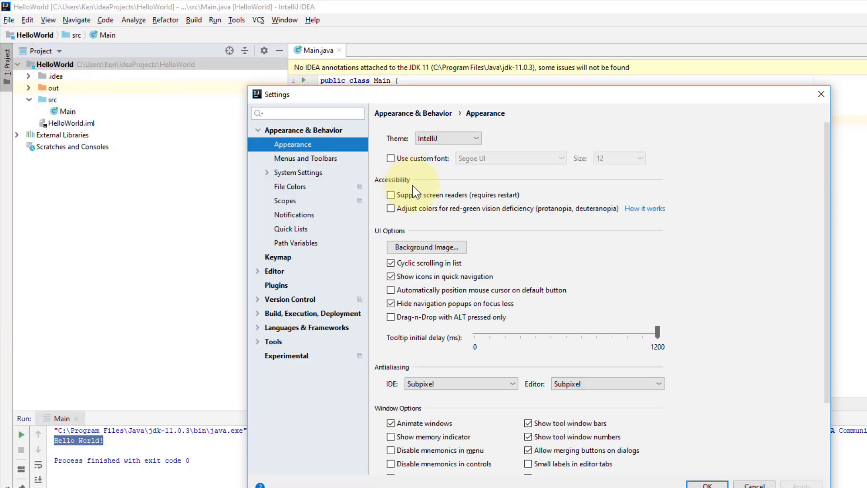
click(274, 272)
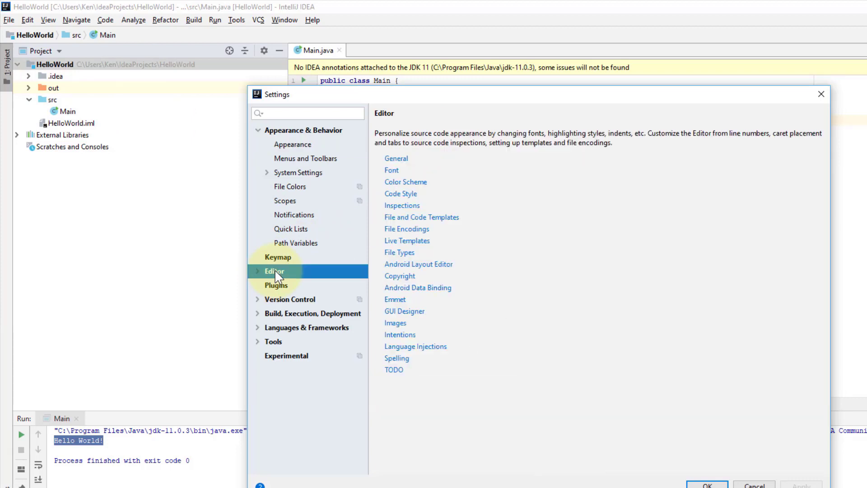
click(257, 271)
click(284, 228)
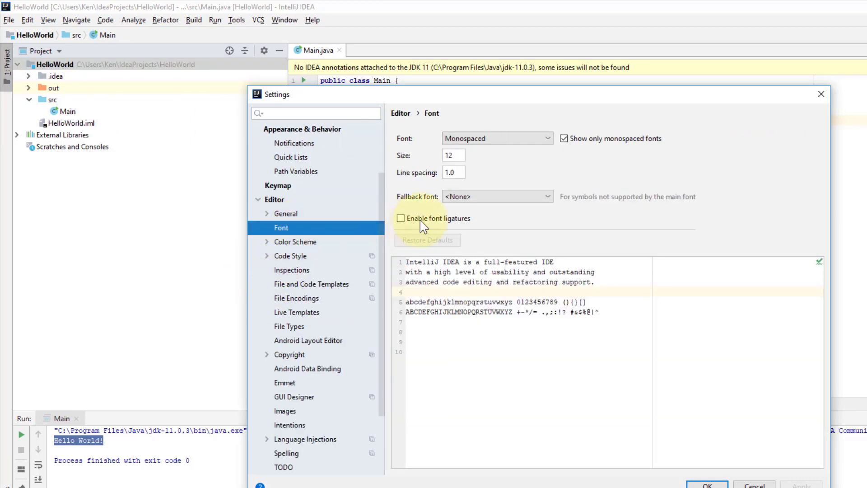
drag(456, 162, 426, 159)
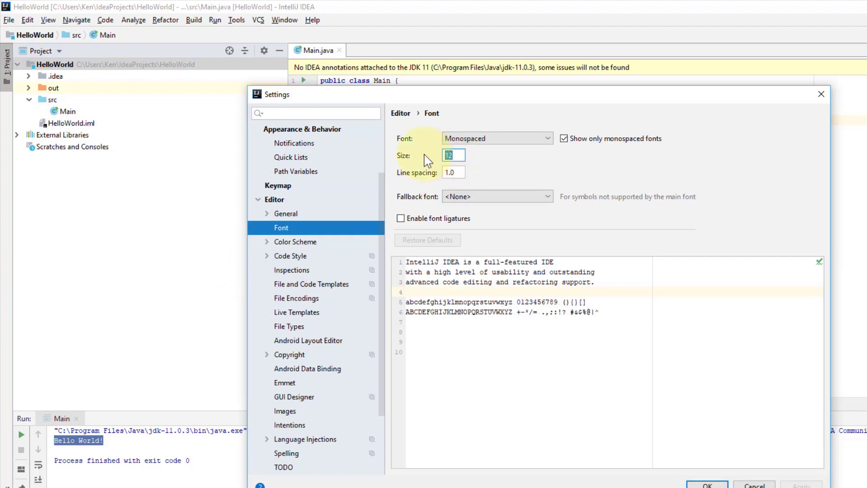
text(16)
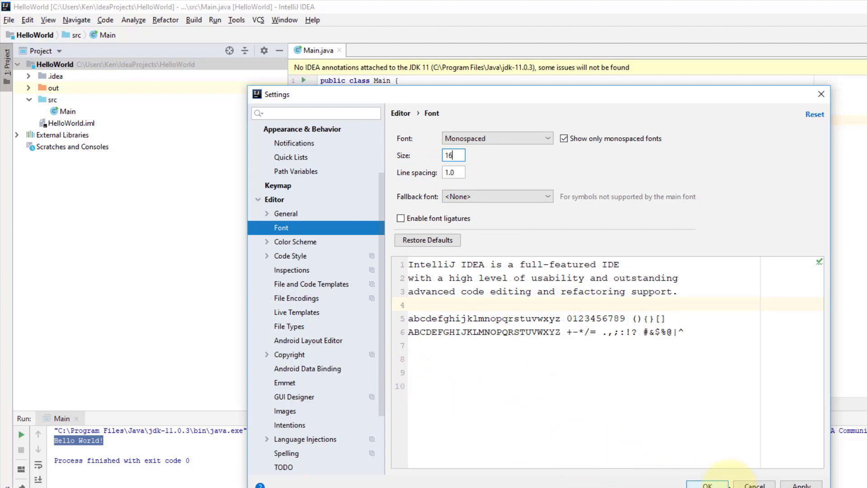
click(705, 484)
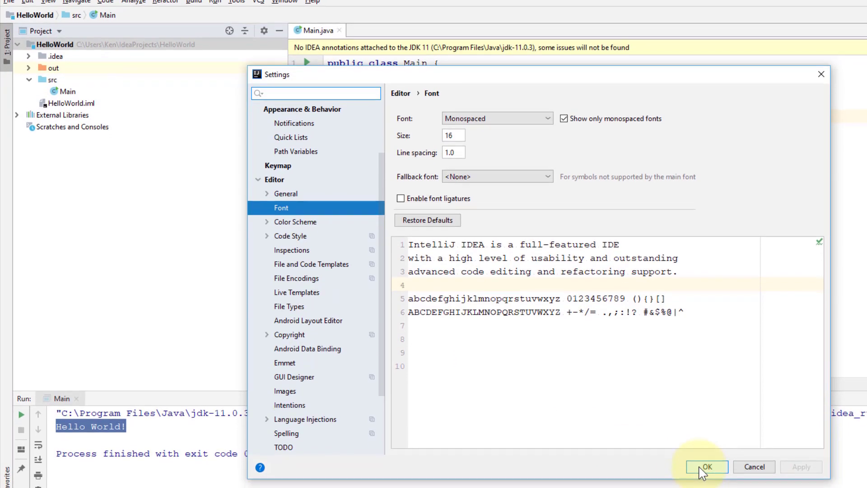
click(754, 464)
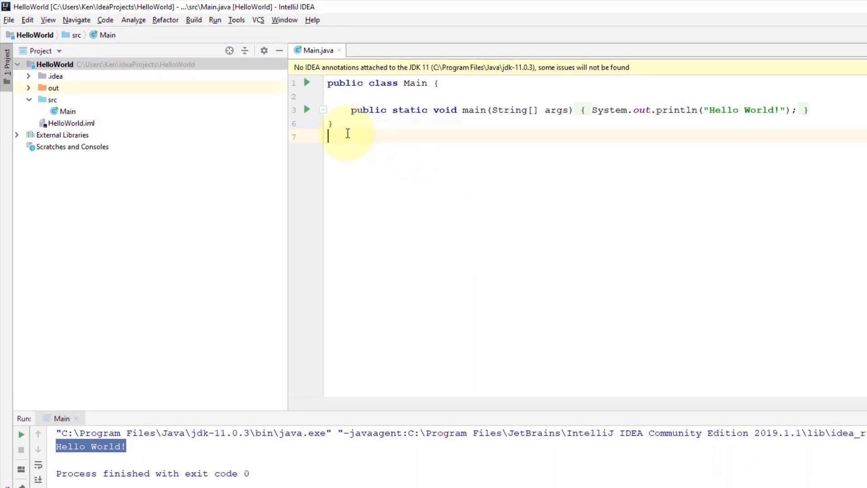
Step: Expand the one-line main method by moving the System.out.println statement onto its own line inside the braces
drag(348, 126, 328, 73)
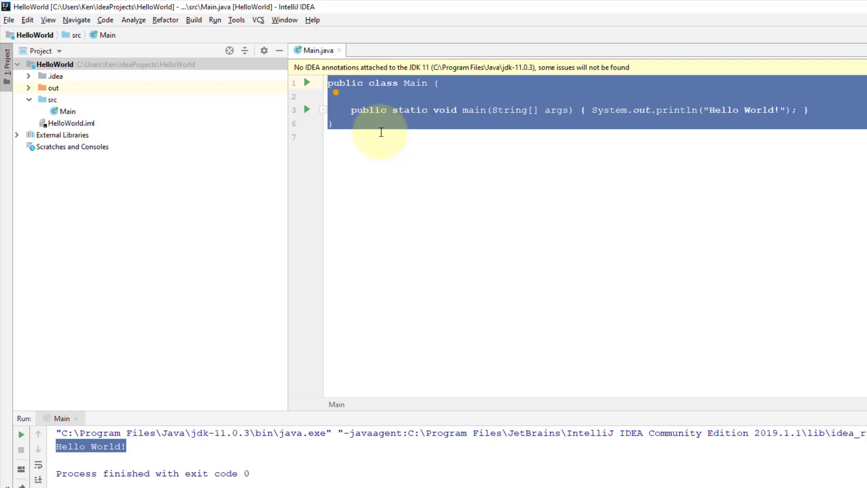
click(592, 109)
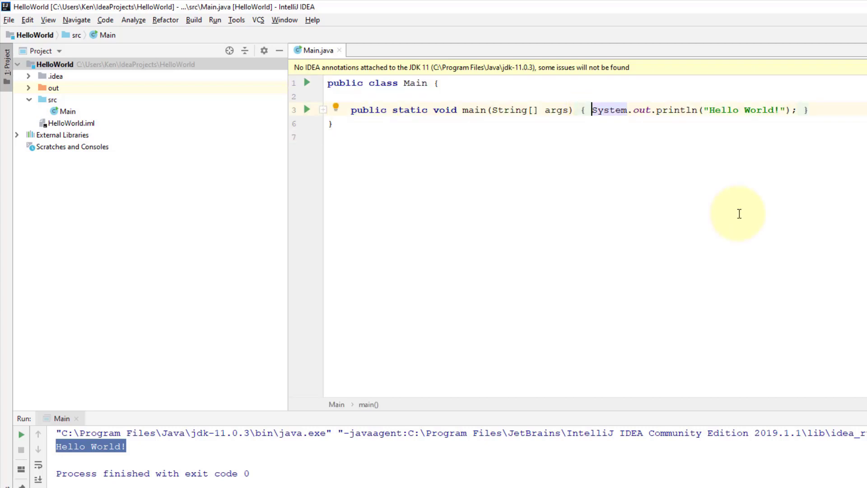
key(Return)
key(End)
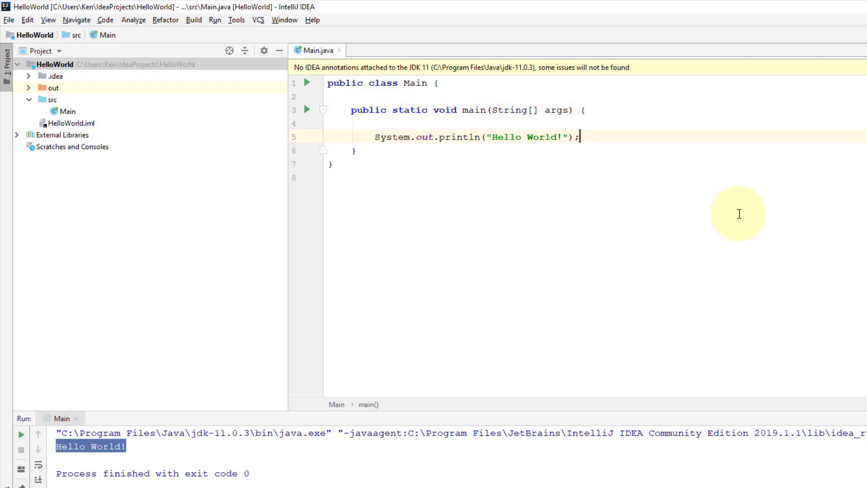
key(Left)
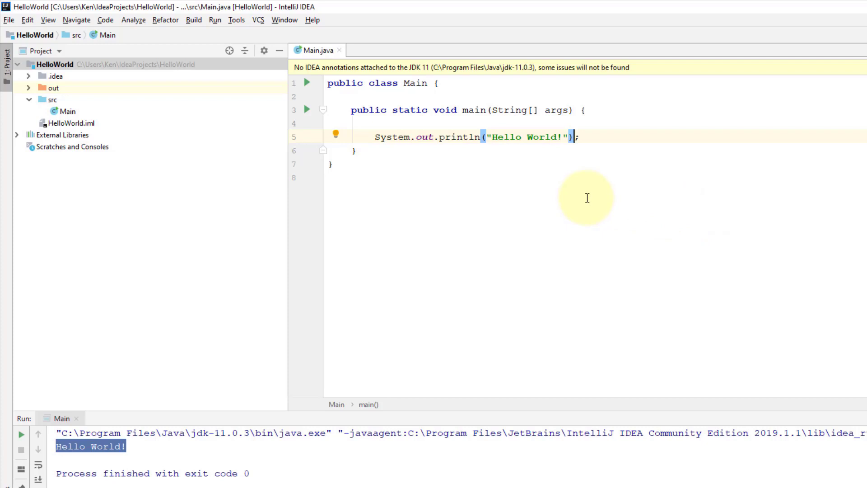
Step: Run the Main class from the project tree and highlight its printed text line in the run output
click(68, 111)
right_click(69, 108)
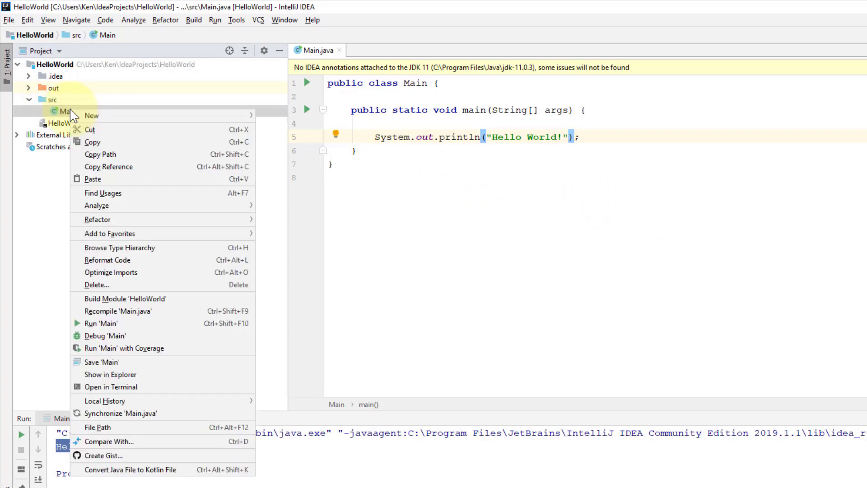
click(132, 319)
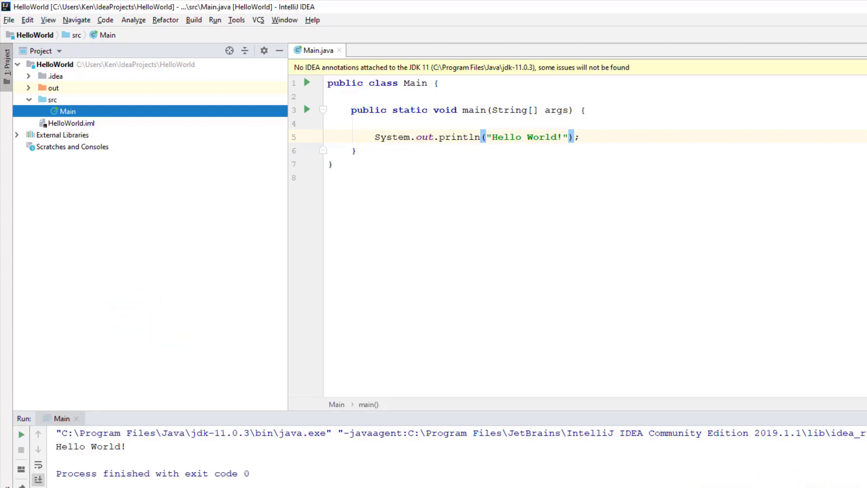
click(148, 443)
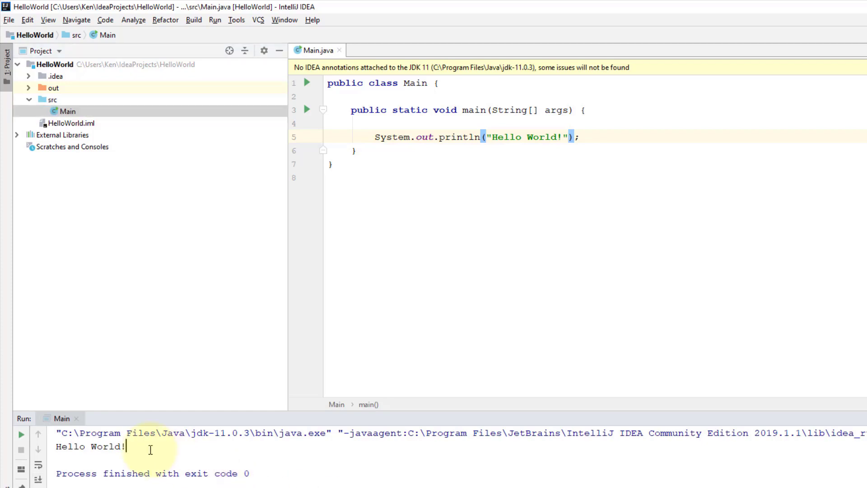
drag(137, 441, 55, 446)
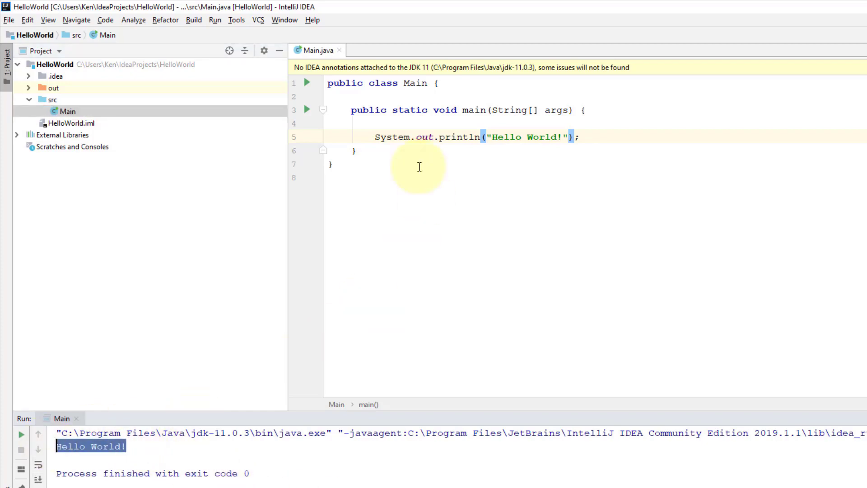
Step: Exit IntelliJ IDEA and confirm the exit
click(421, 163)
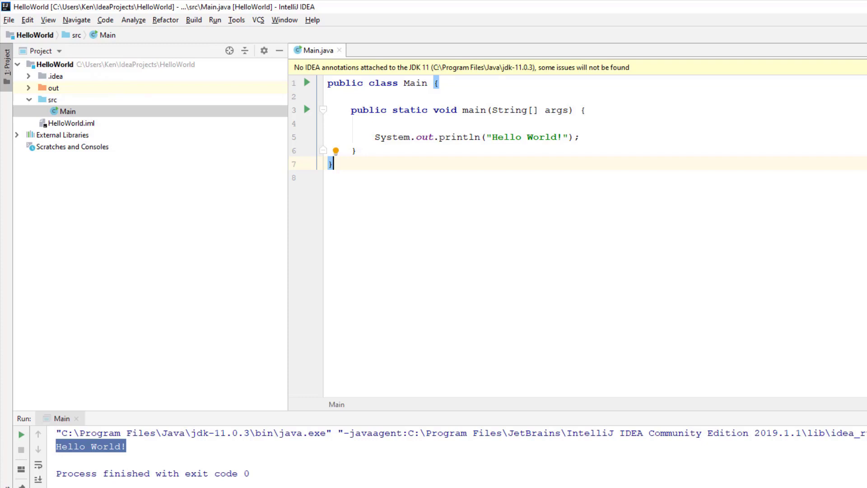
key(alt+F4)
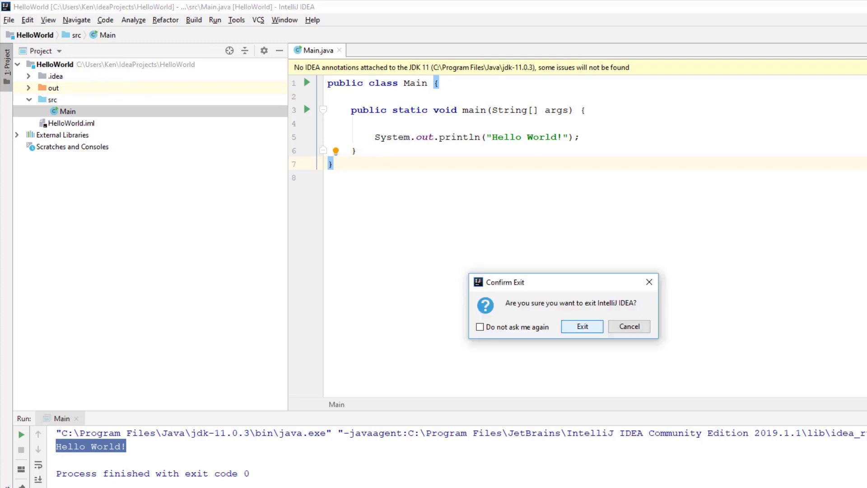
click(583, 327)
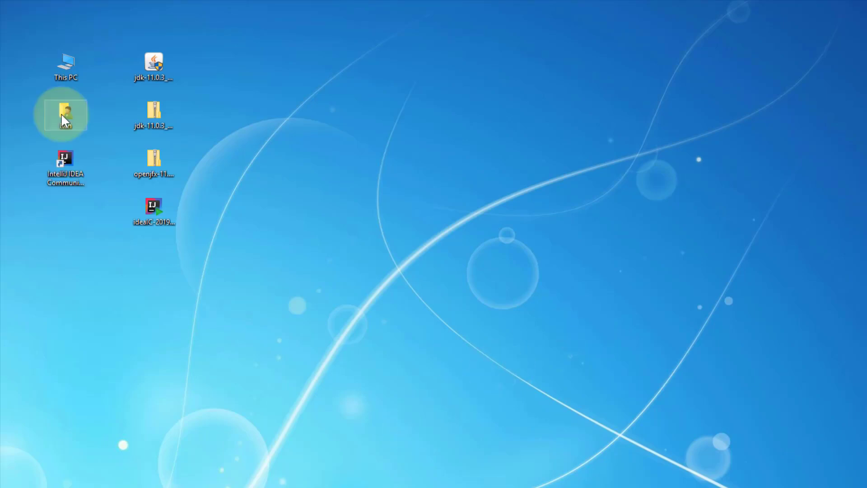
Step: Browse from the user's home folder through IdeaProjects and HelloWorld to the project's src folder in File Explorer
double_click(61, 113)
click(434, 228)
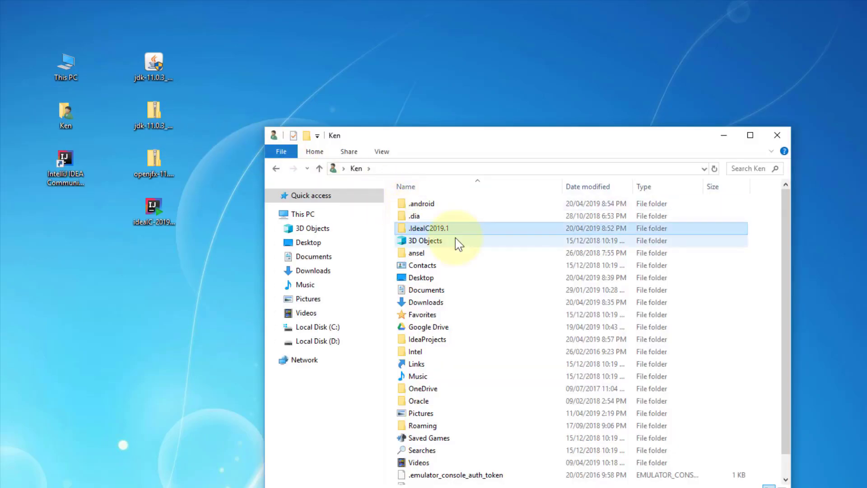
click(439, 343)
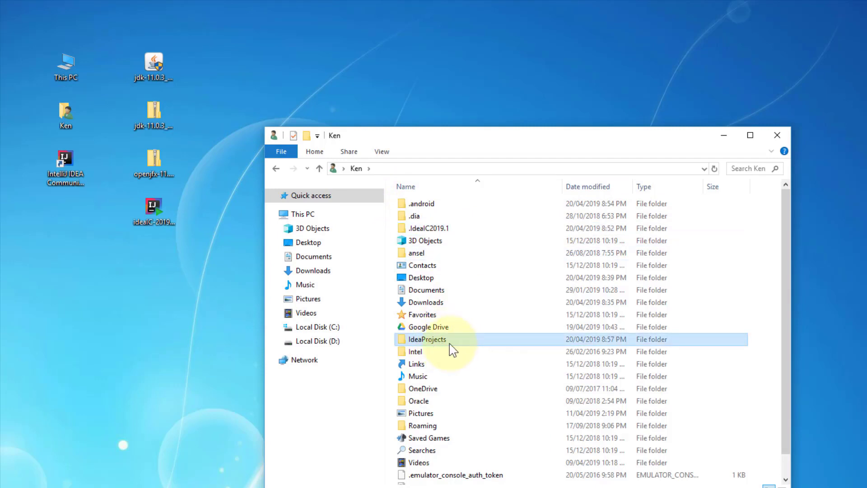
double_click(439, 342)
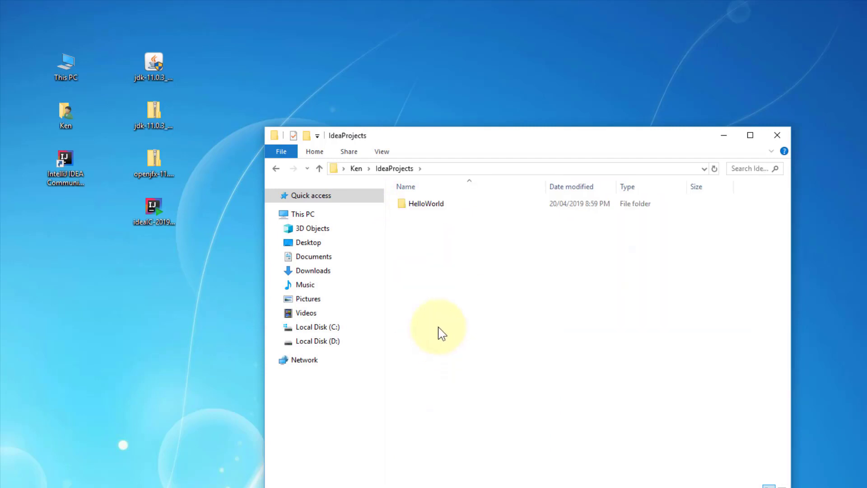
double_click(432, 207)
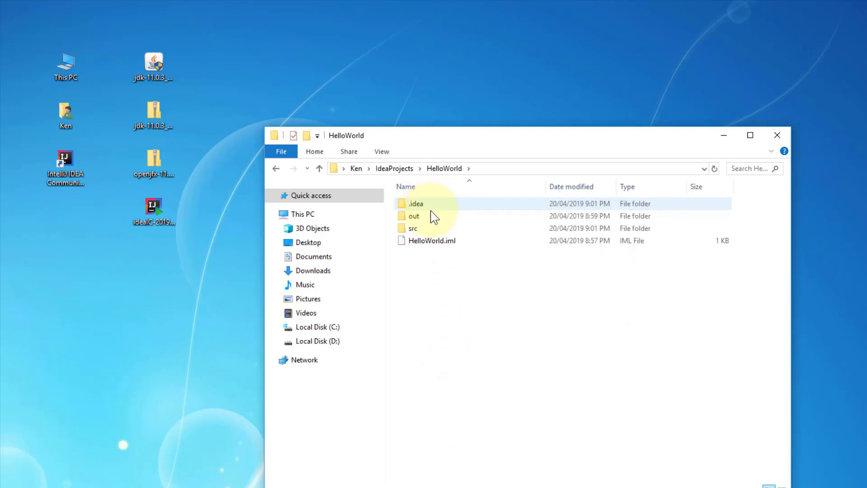
click(416, 231)
double_click(416, 231)
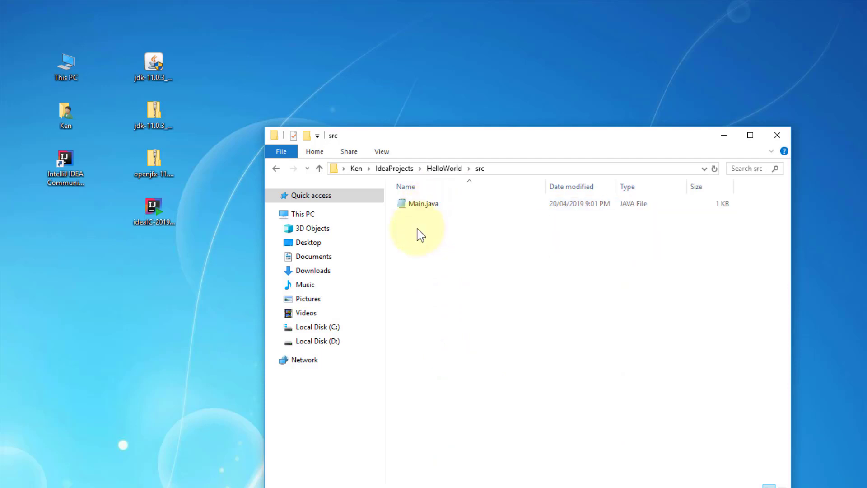
Step: Open Main.java in Notepad, highlight its whole source code, and close both Notepad and the src folder window
click(425, 206)
right_click(425, 206)
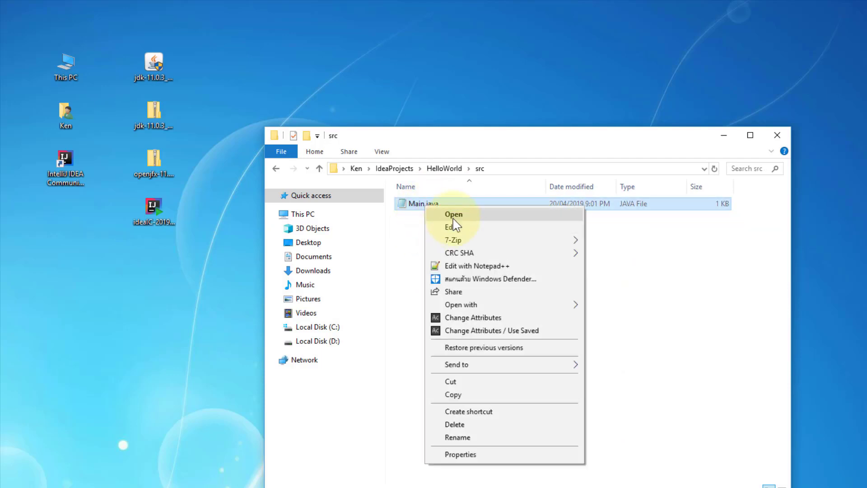
click(453, 227)
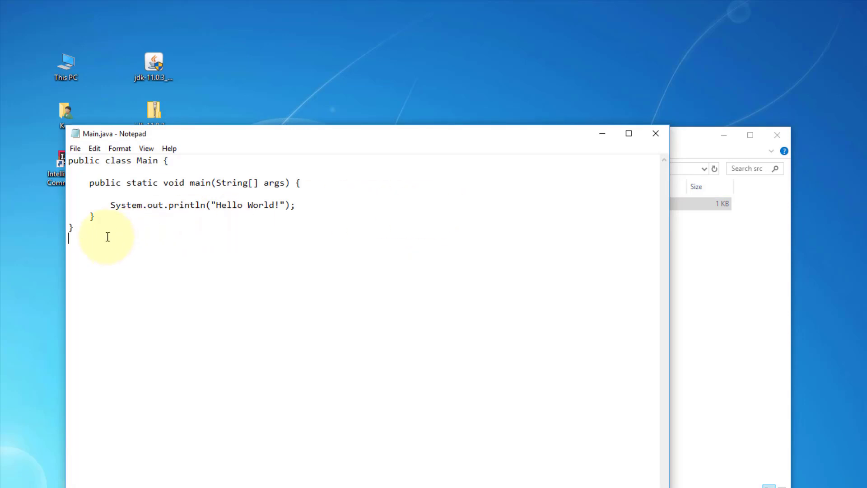
drag(107, 236, 39, 155)
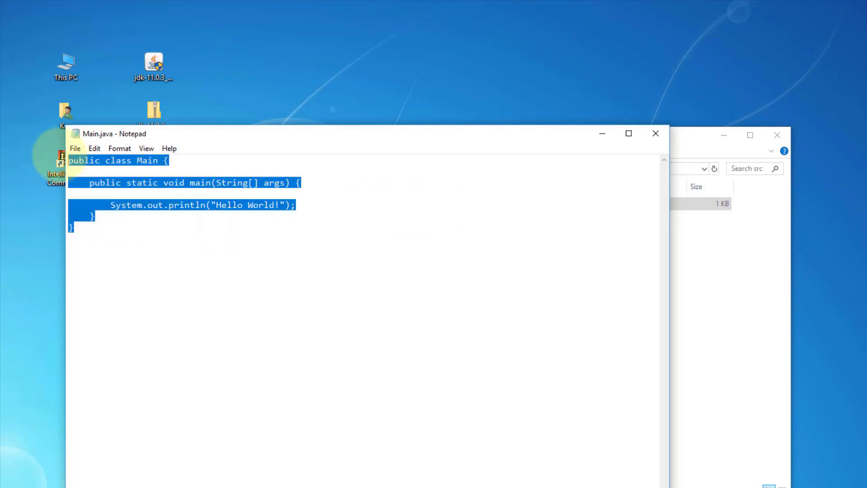
click(656, 134)
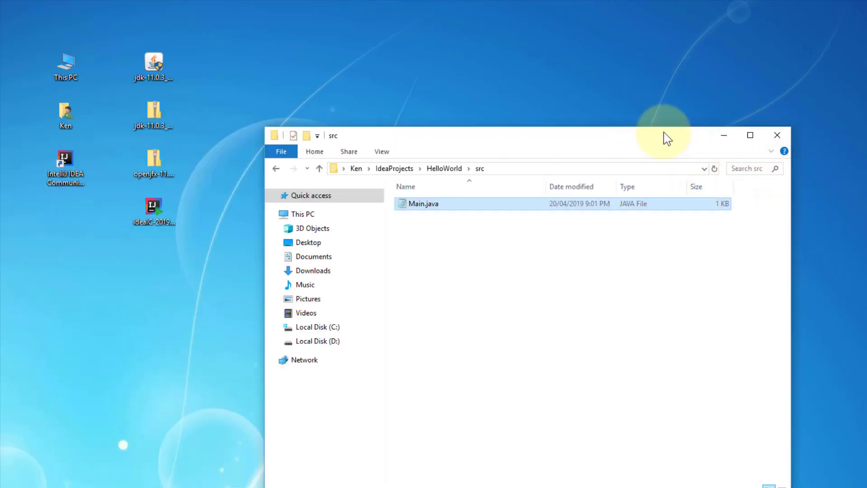
click(775, 135)
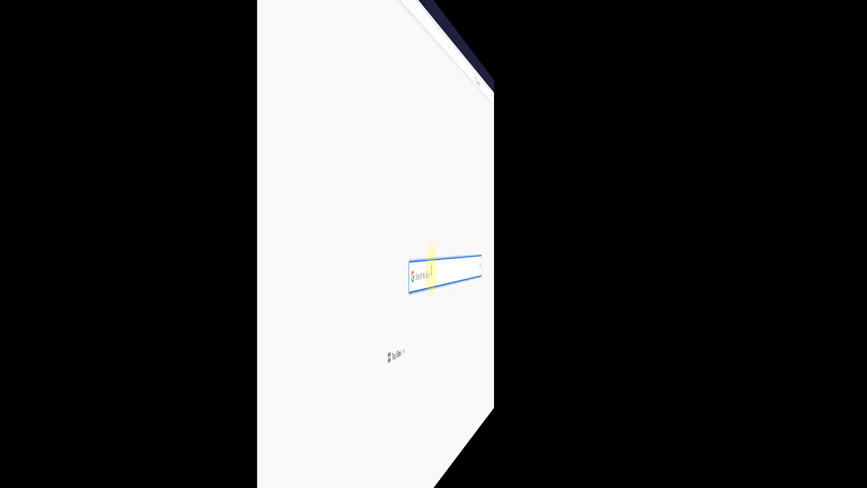
Step: In Firefox, search Google for "scene builder" and open Gluon's Scene Builder page
text(scen)
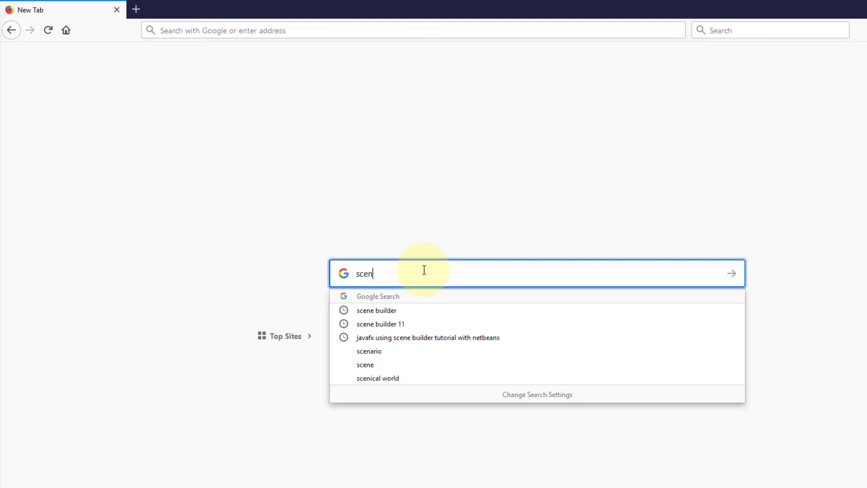
click(383, 311)
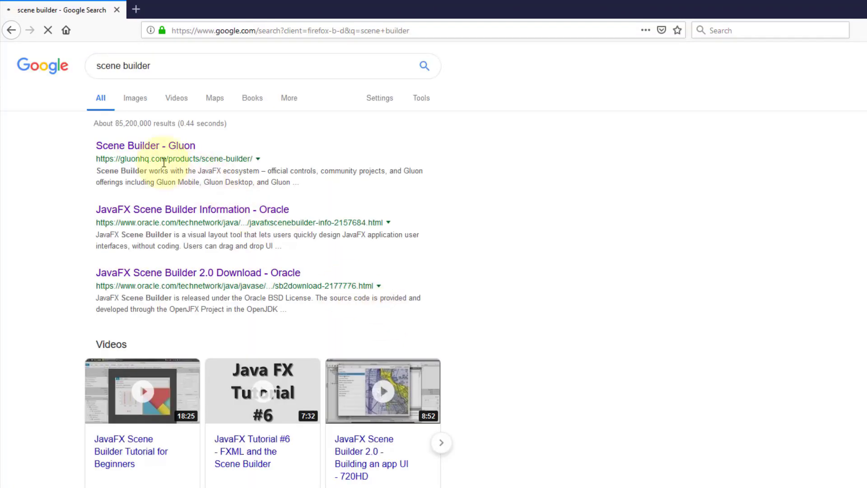
click(185, 148)
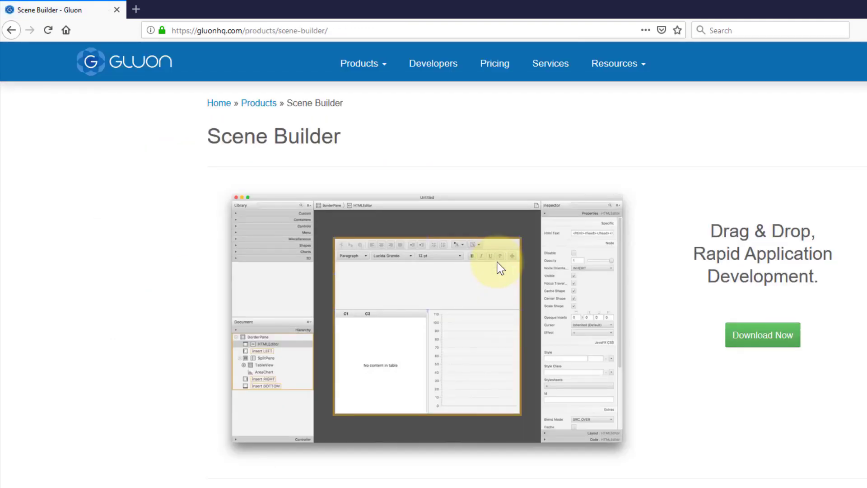
Step: Download the Windows installer of Scene Builder for Java 11 and save SceneBuilder-11.0.0.msi
scroll(499, 268, down, 3)
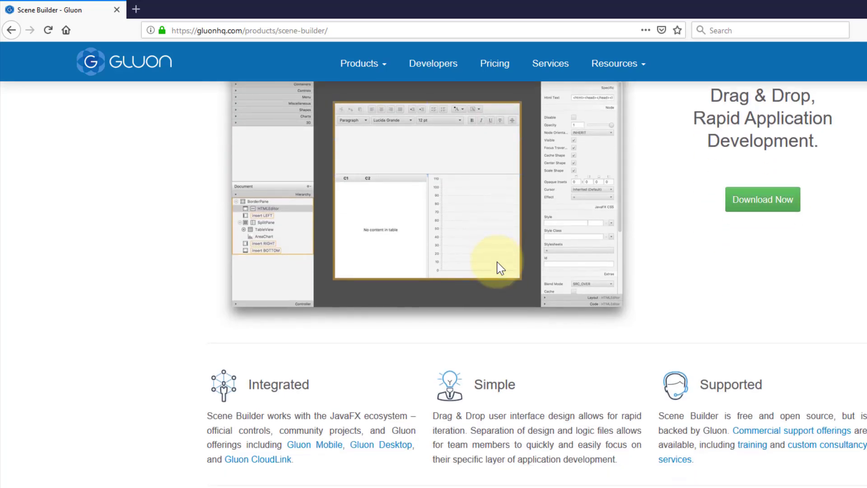
scroll(500, 267, down, 7)
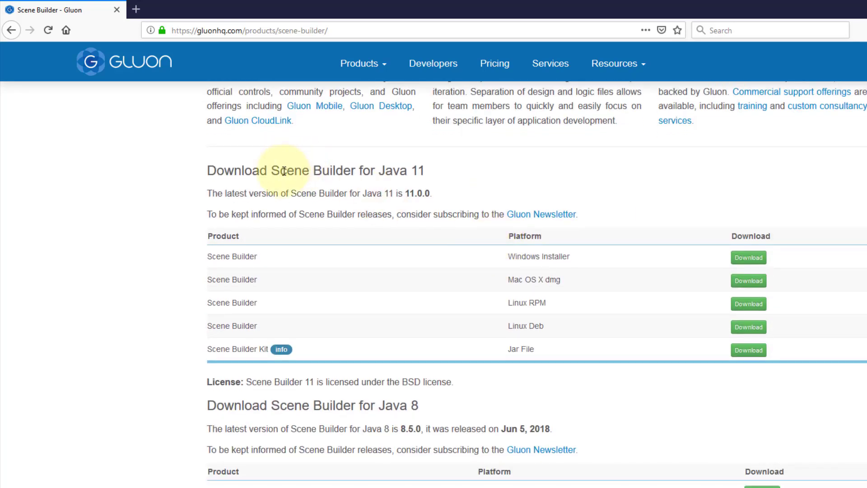
drag(271, 173, 445, 184)
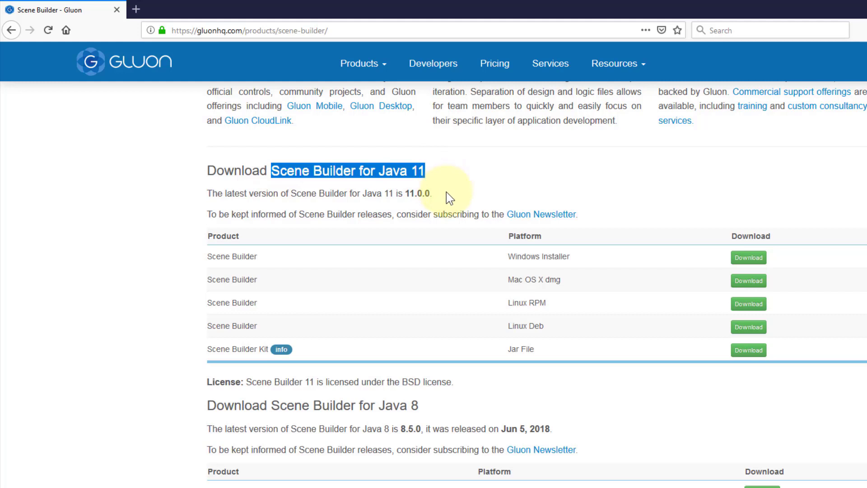
click(753, 261)
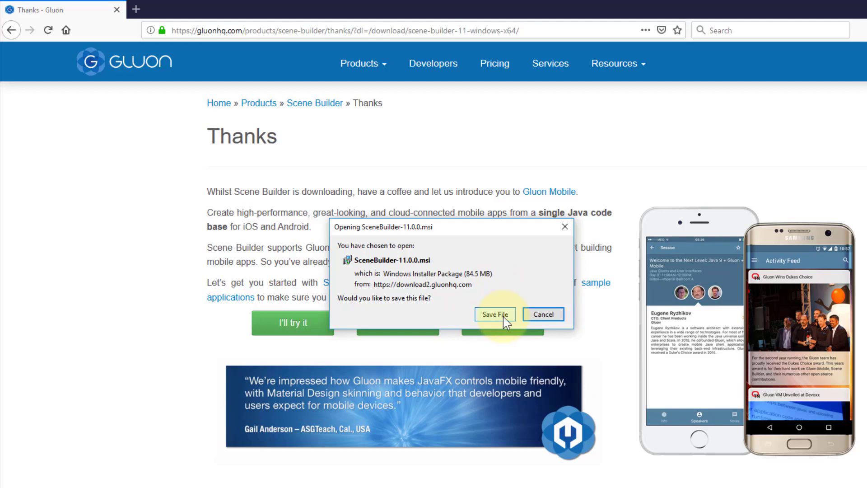
click(495, 314)
Step: Go to Gluon's JavaFX product page and download the JavaFX Windows SDK, public version 11.0.2
click(384, 67)
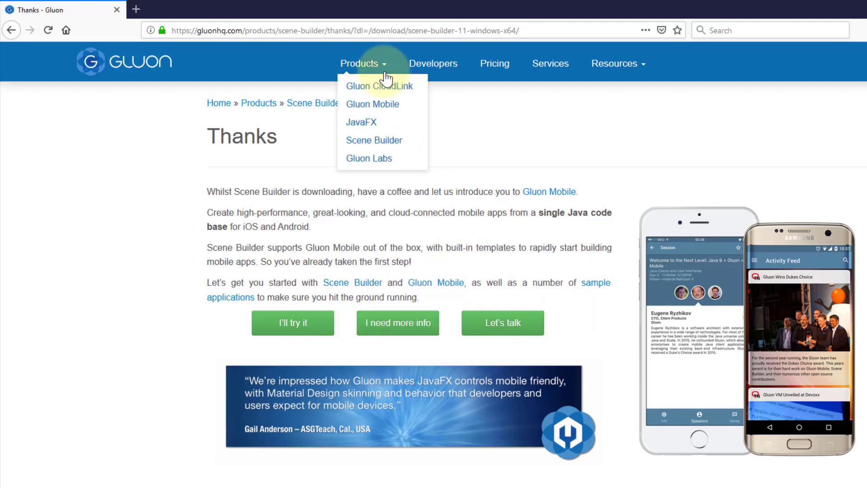
click(365, 122)
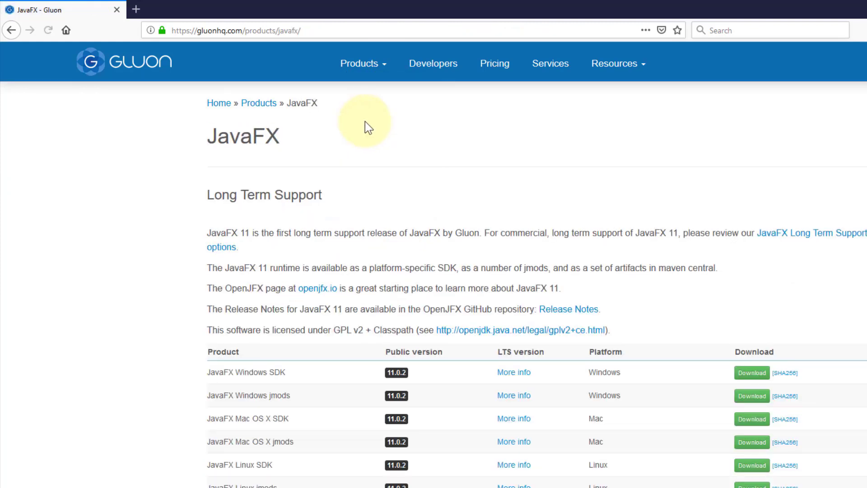
scroll(465, 217, down, 3)
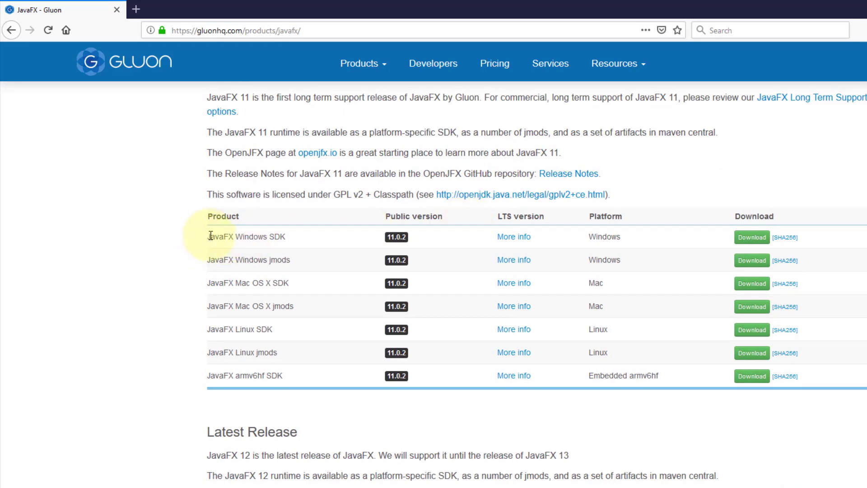
drag(206, 236, 305, 239)
click(299, 238)
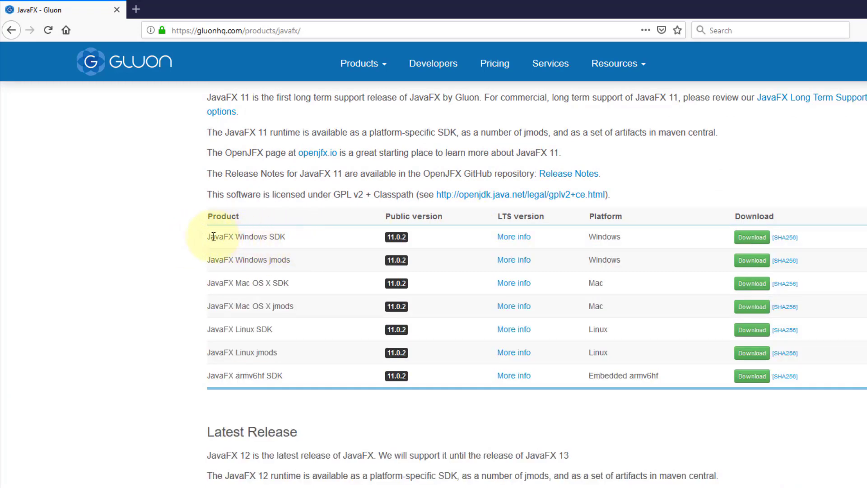
drag(211, 237, 313, 237)
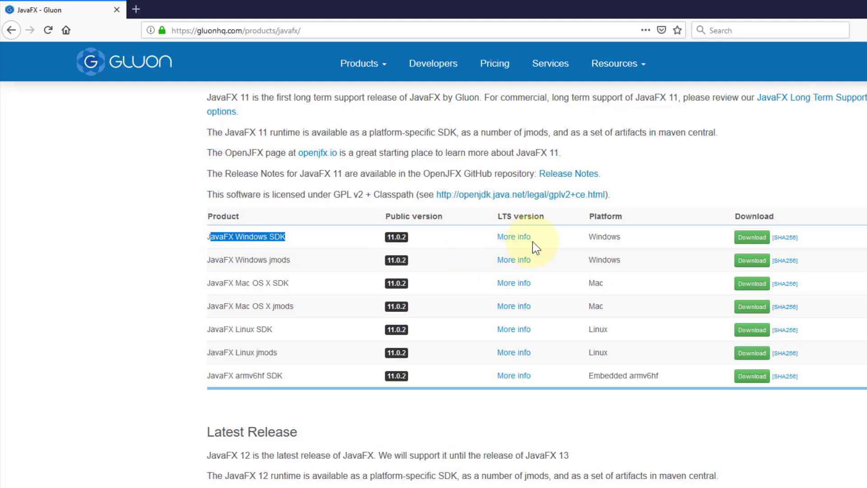
click(747, 238)
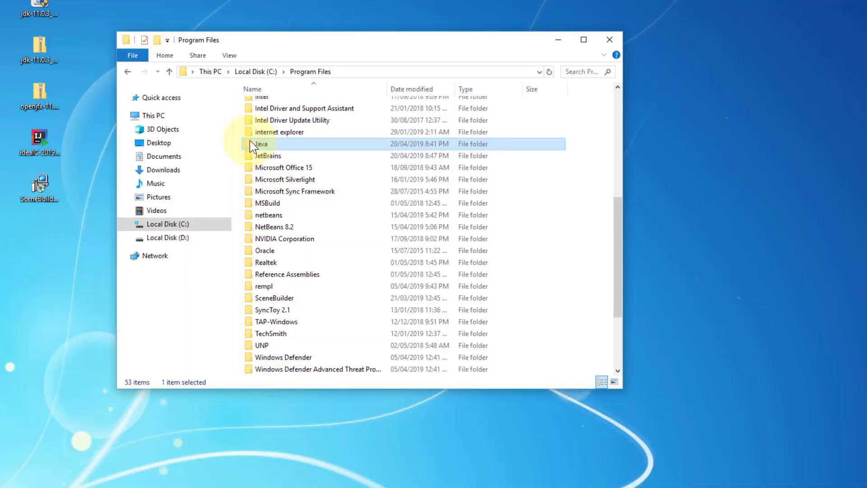
Step: Copy the javafx-sdk-11.0.2 folder from the desktop's openjfx zip archive into the Java folder under Program Files
double_click(41, 97)
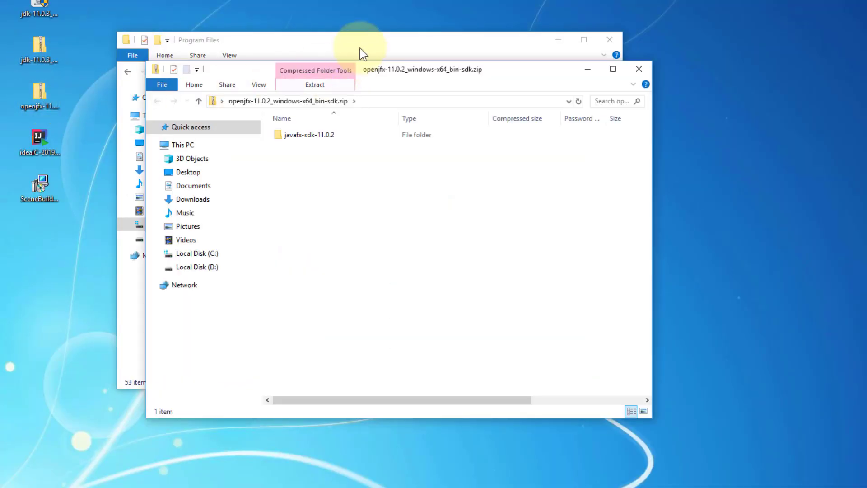
drag(383, 43, 603, 62)
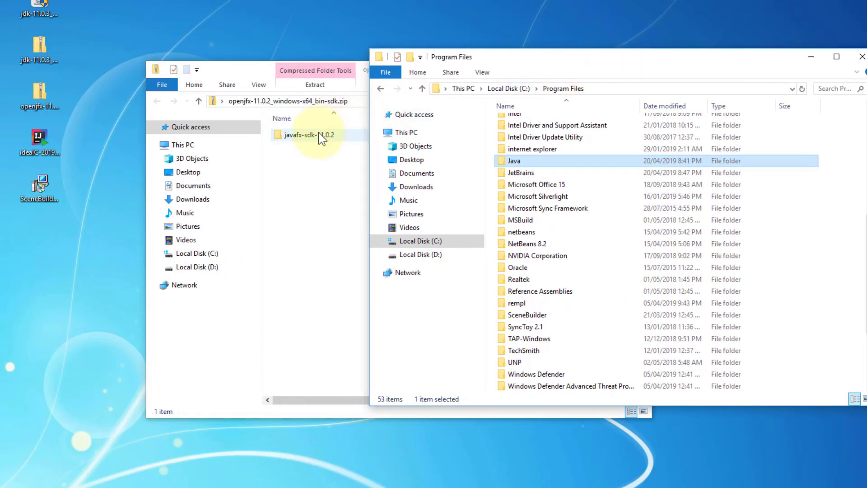
drag(317, 134, 510, 162)
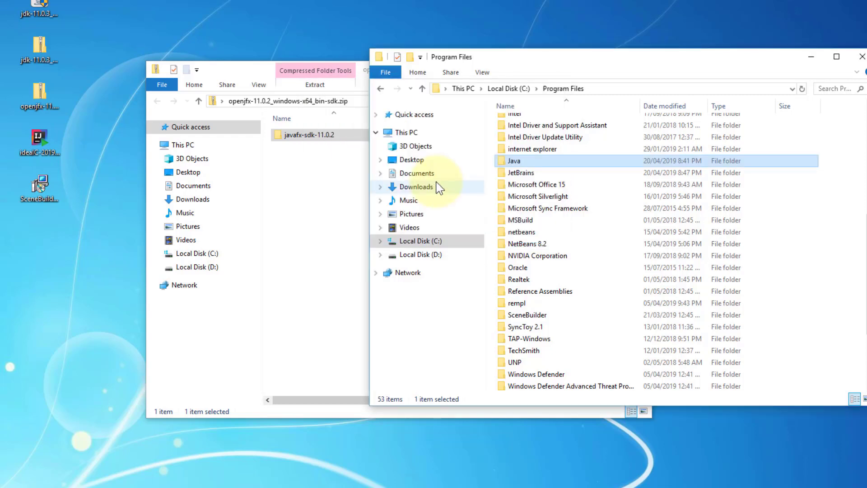
Step: Inspect the JavaFX jar files in the lib folder of the copied javafx-sdk-11.0.2, and close the zip archive window
double_click(516, 161)
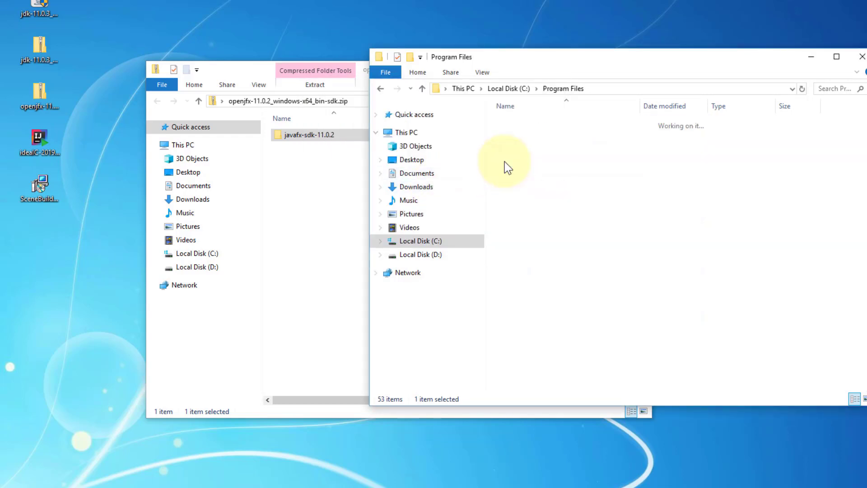
double_click(542, 123)
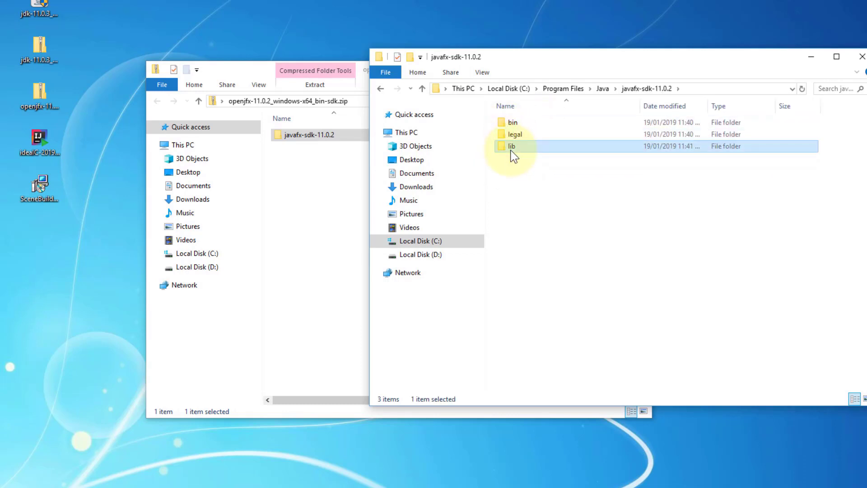
double_click(512, 147)
click(526, 122)
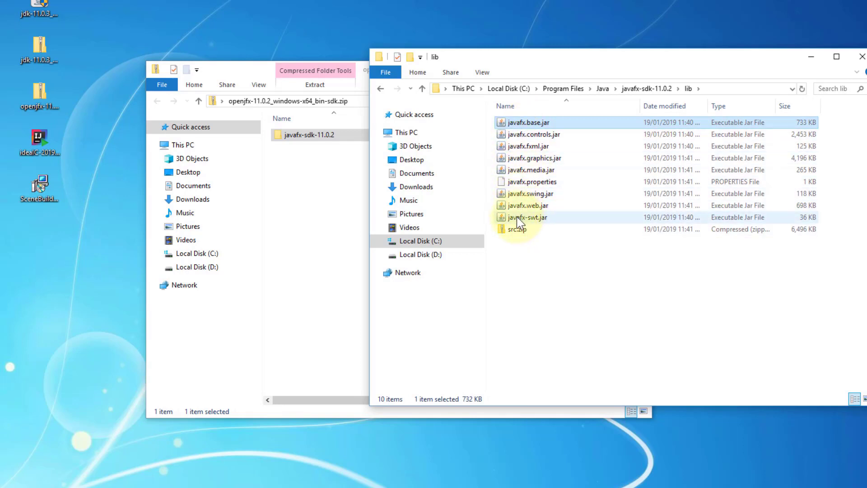
click(331, 162)
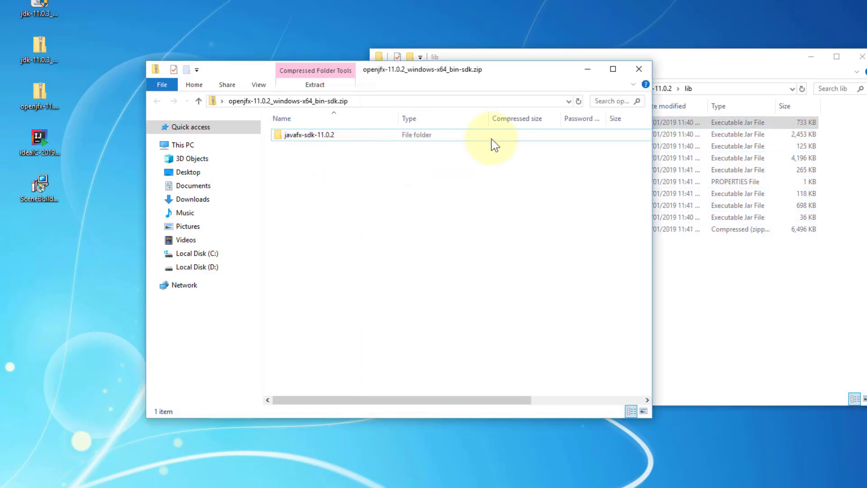
click(637, 70)
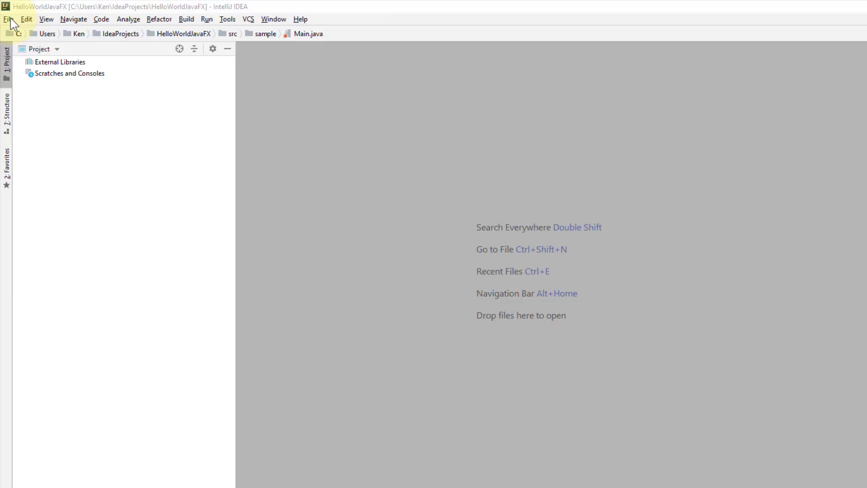
Step: Start a new JavaFX Application project that uses Java 11 (version 11.0.3) as its project SDK
click(10, 19)
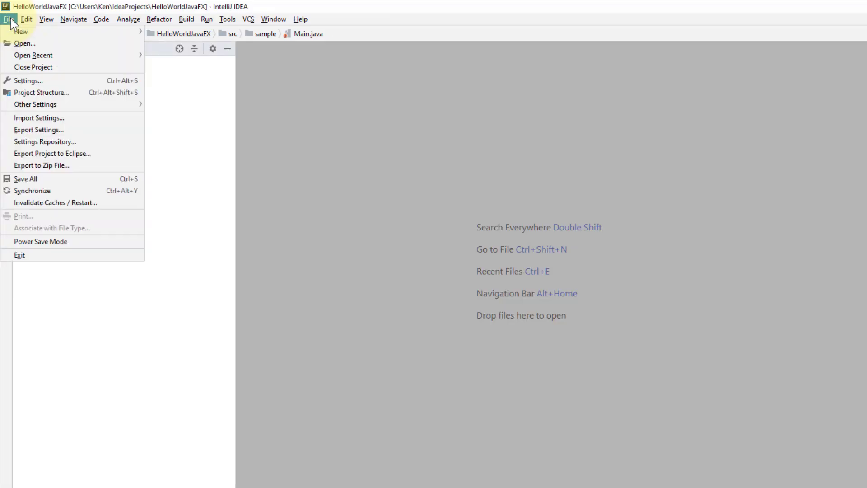
mouse_move(21, 31)
click(449, 119)
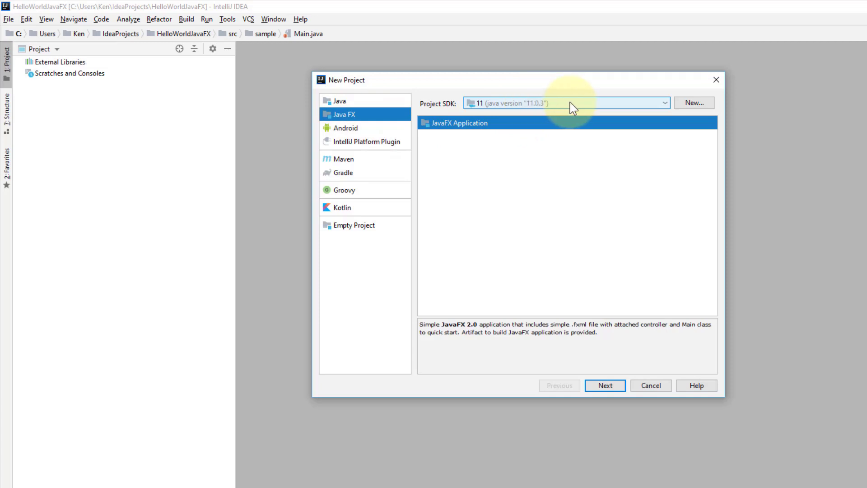
click(670, 104)
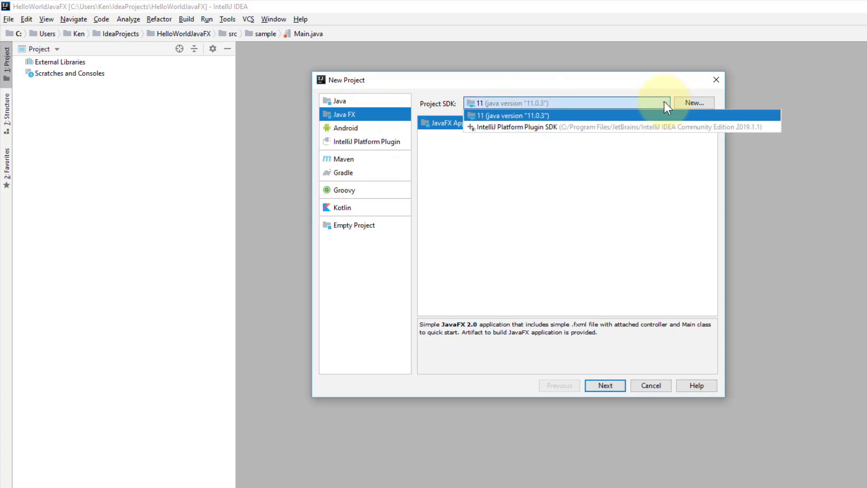
click(664, 102)
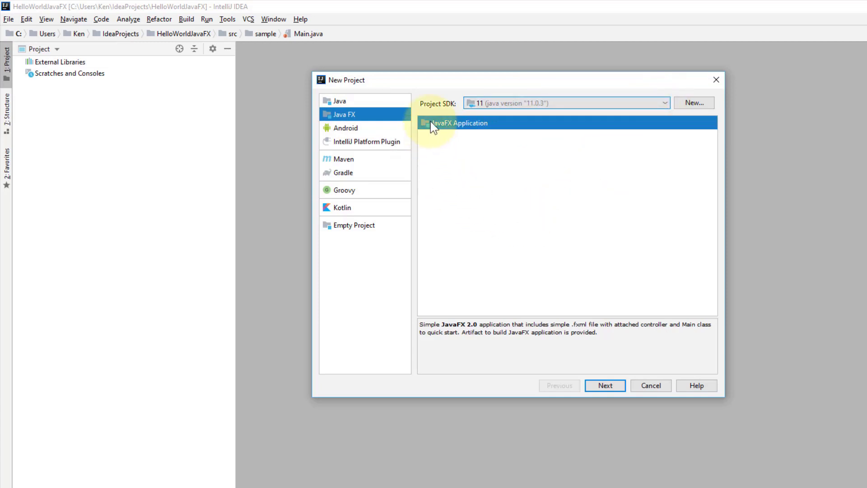
click(605, 385)
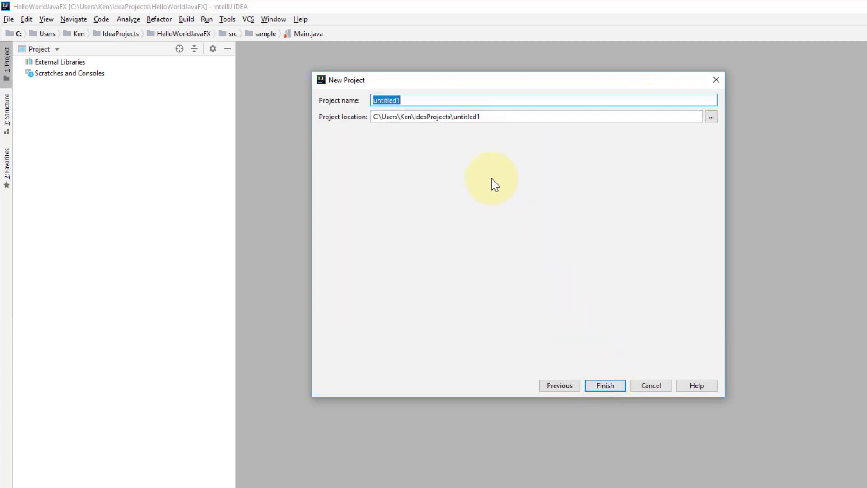
Step: Name the project JavaFXHelloWorld, create it in the IdeaProjects folder, and open it in the current window
text(JavaFXHello)
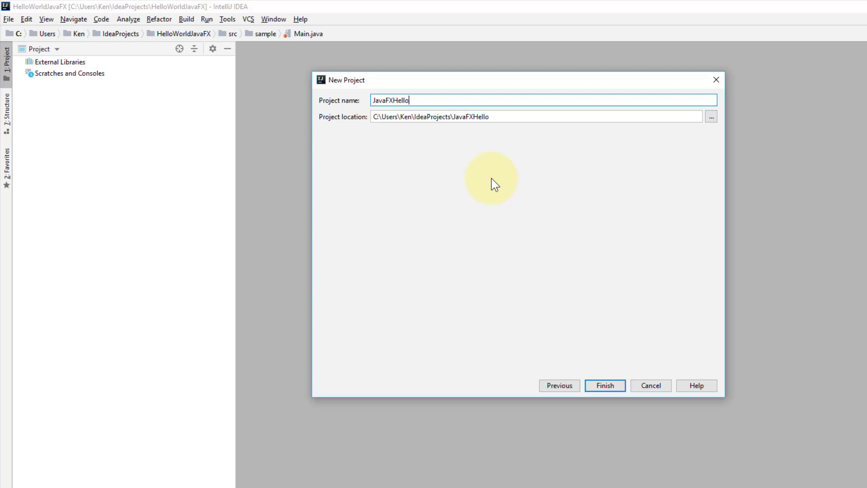
text(World)
click(622, 385)
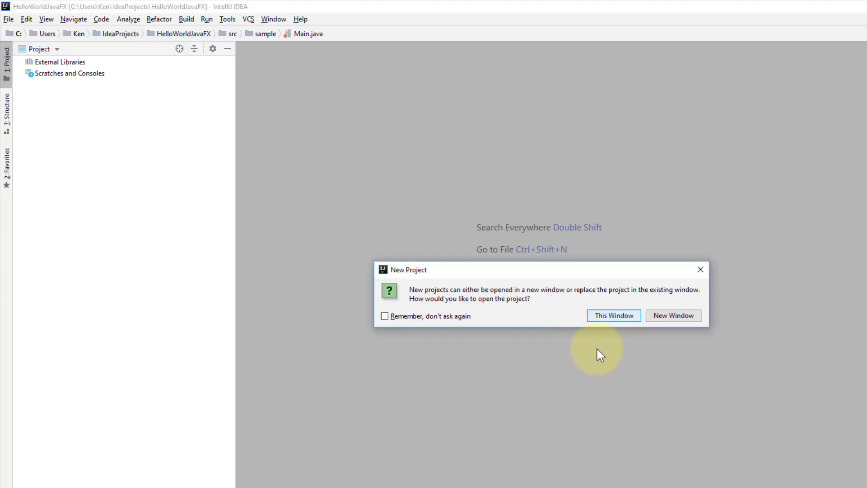
click(619, 316)
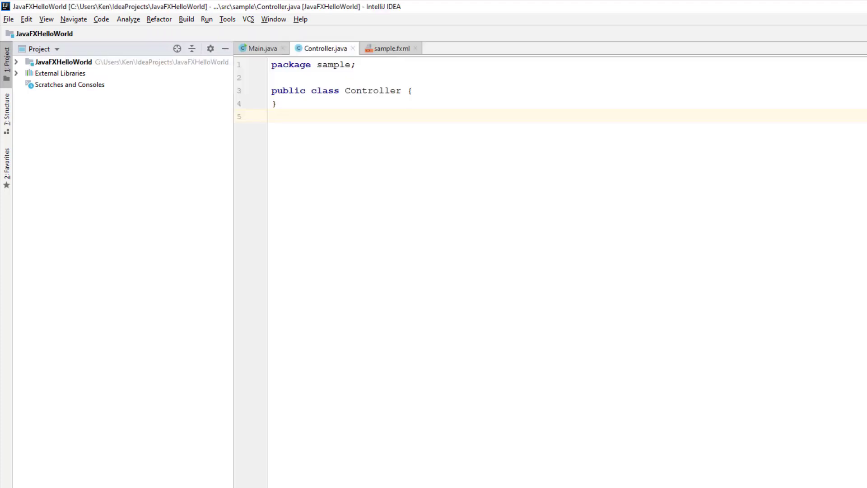
Step: Expand JavaFXHelloWorld down to the src folder's sample package and select sample.fxml in the project tree
click(18, 62)
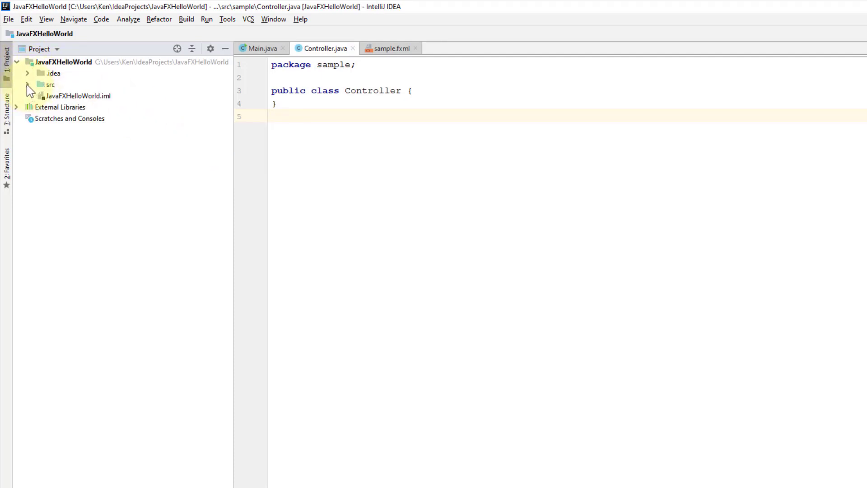
click(27, 84)
click(47, 99)
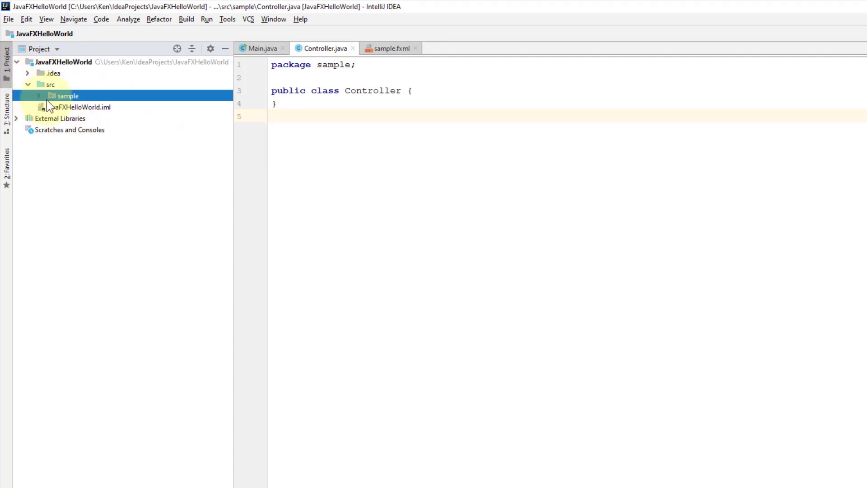
click(38, 95)
click(99, 133)
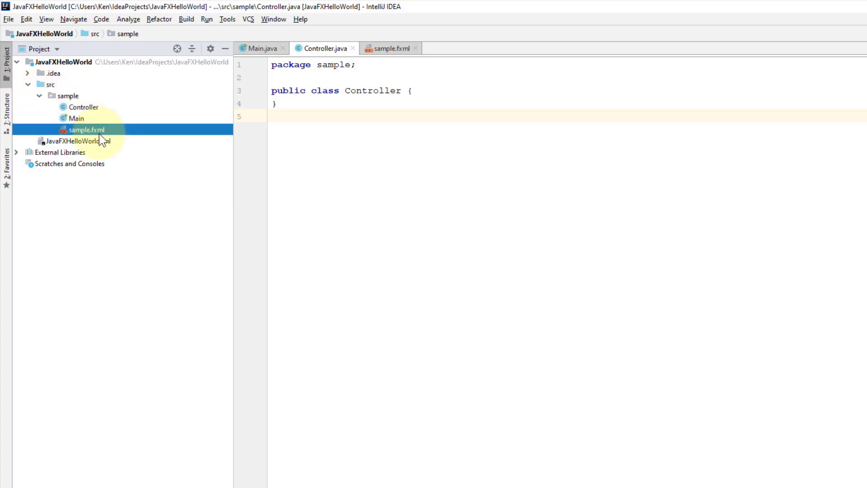
Step: Review Main.java, Controller.java and sample.fxml in the editor, and read through the build errors for Main.java
click(264, 50)
click(326, 50)
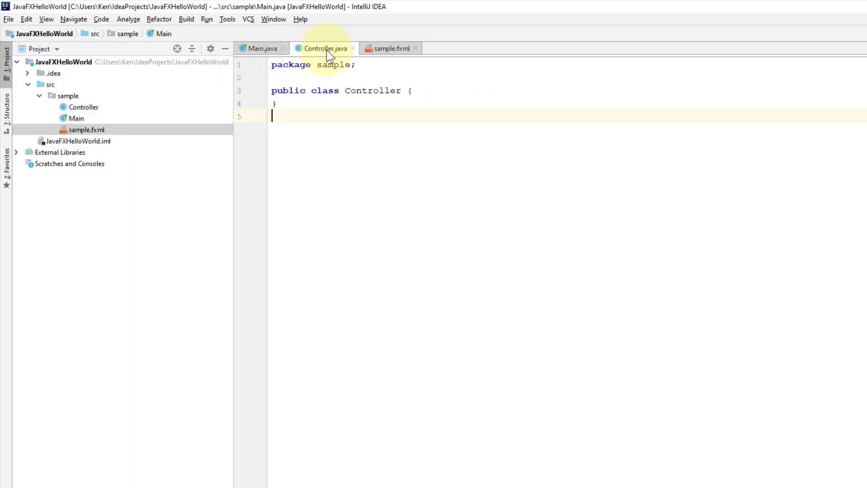
click(391, 48)
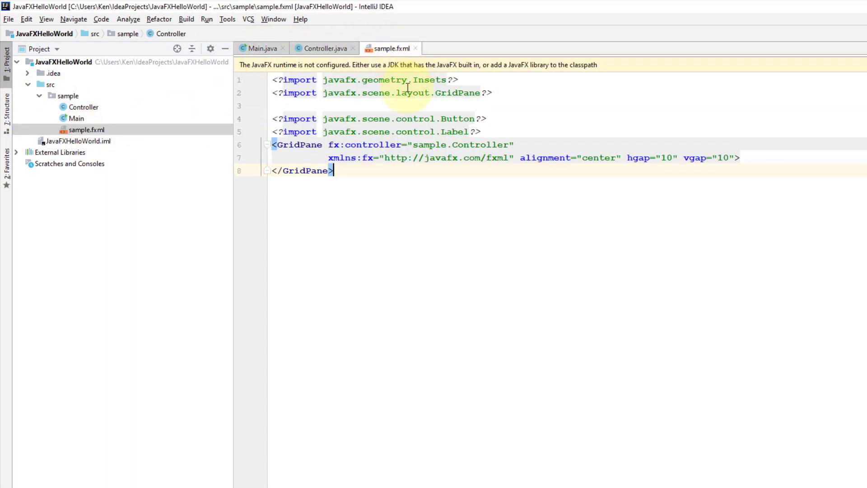
click(319, 48)
click(257, 48)
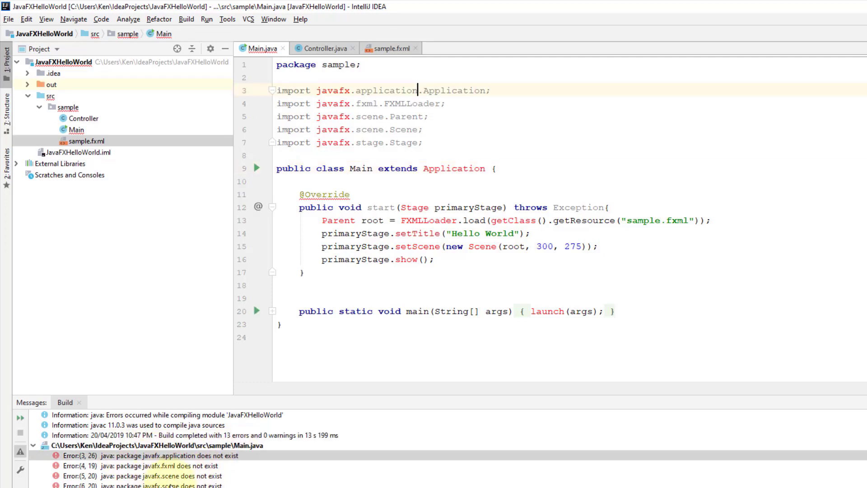
scroll(185, 483, down, 3)
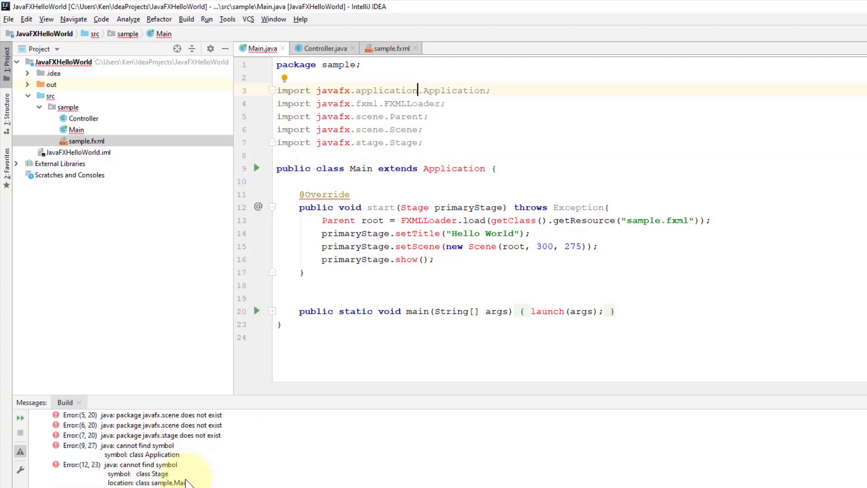
scroll(185, 482, down, 3)
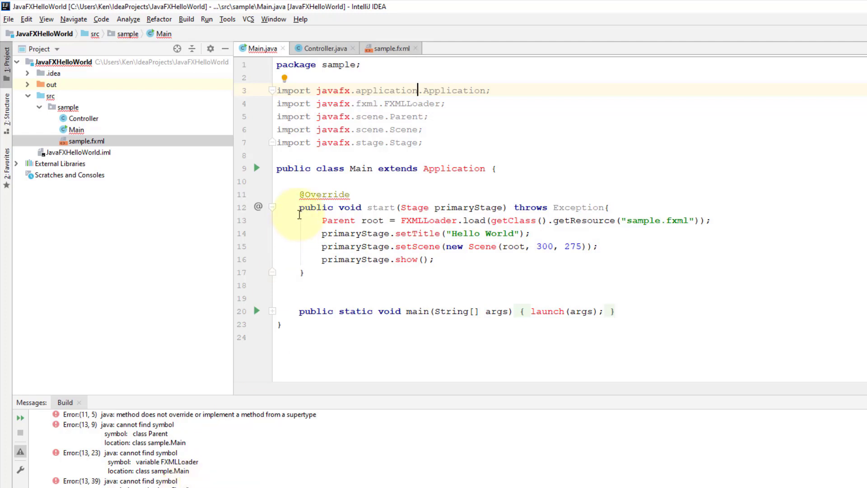
Step: Open the project structure settings and start adding a new Java library to the project
click(12, 18)
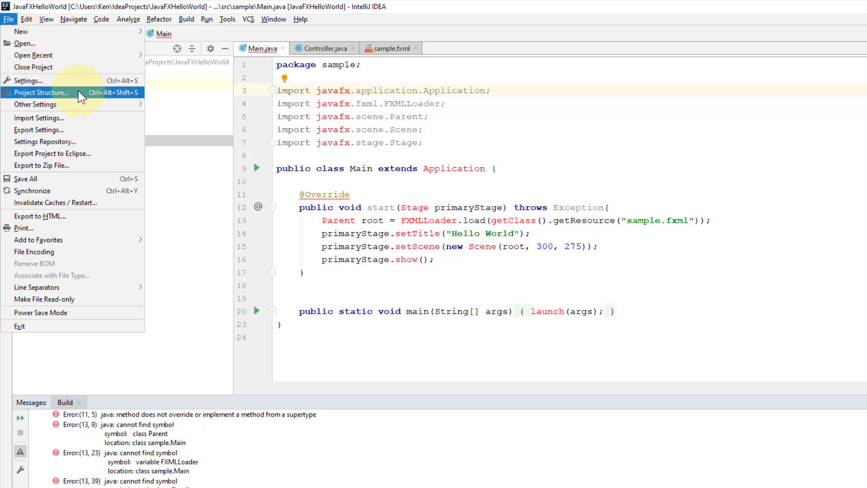
click(126, 90)
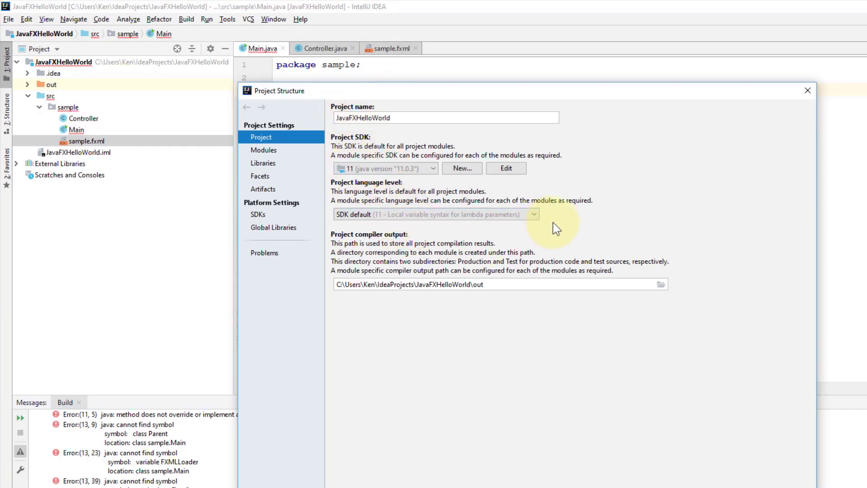
click(269, 164)
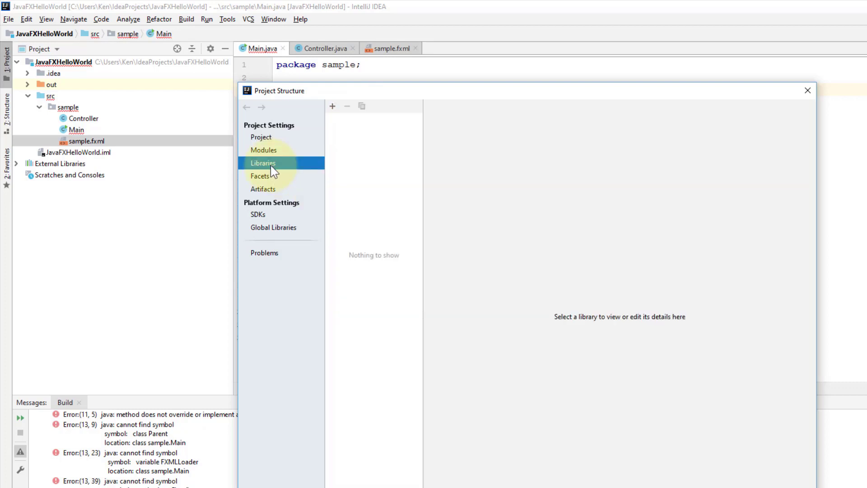
click(333, 107)
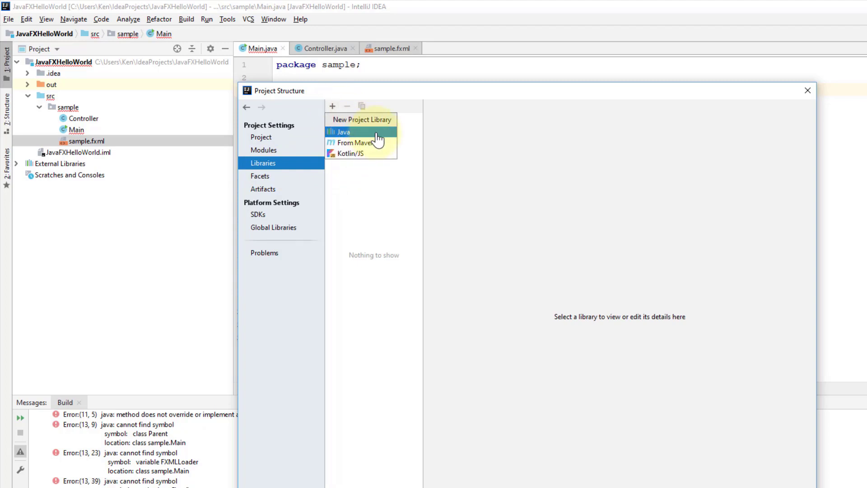
click(377, 133)
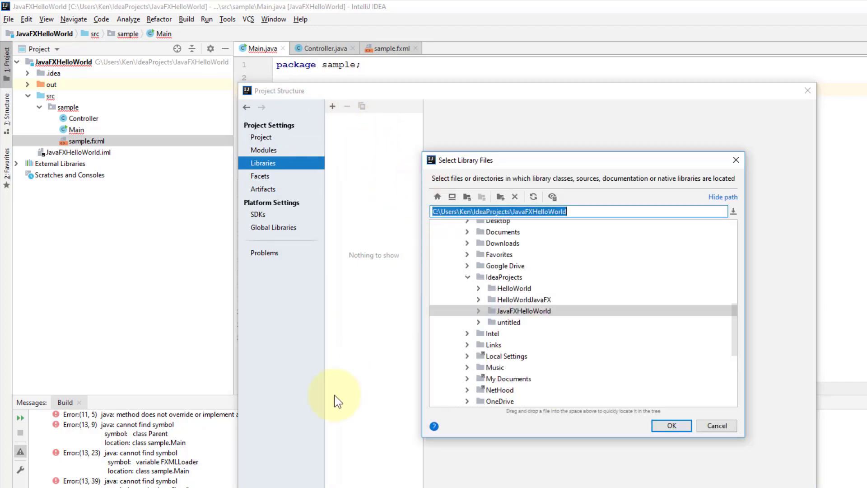
Step: Check the location of the javafx-sdk-11.0.2 lib folder in File Explorer, and return to IntelliJ IDEA's library file selection
key(alt+Tab)
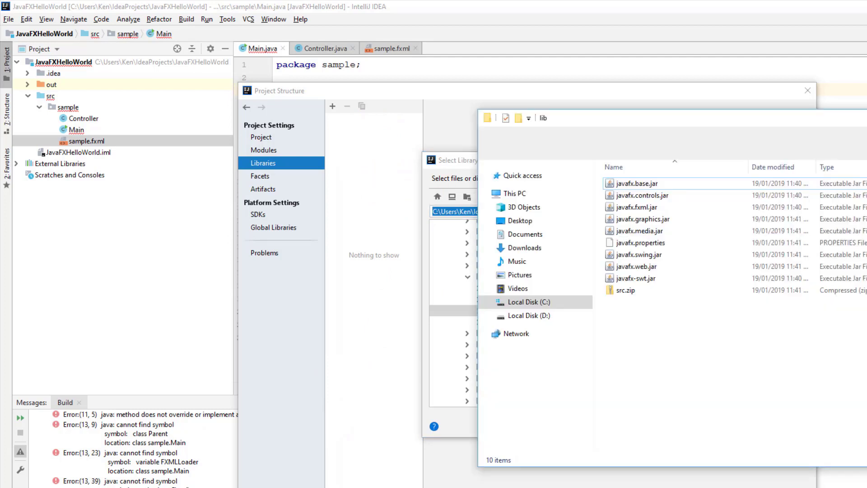
drag(717, 125, 803, 269)
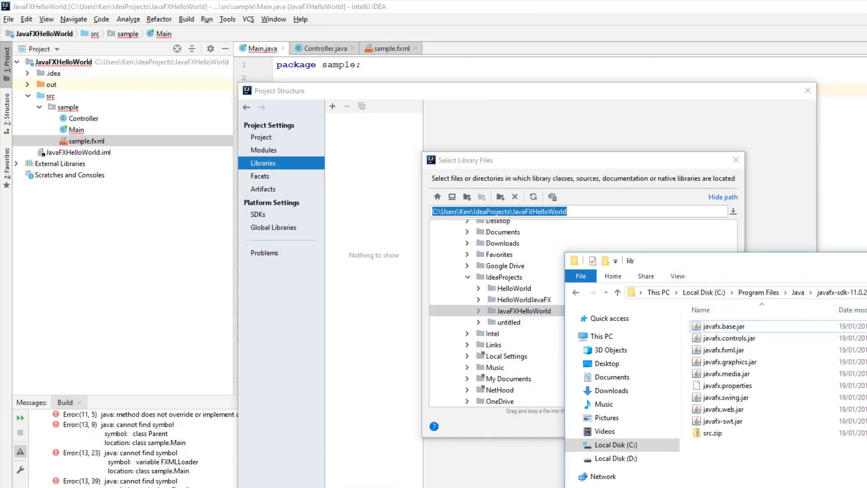
click(198, 445)
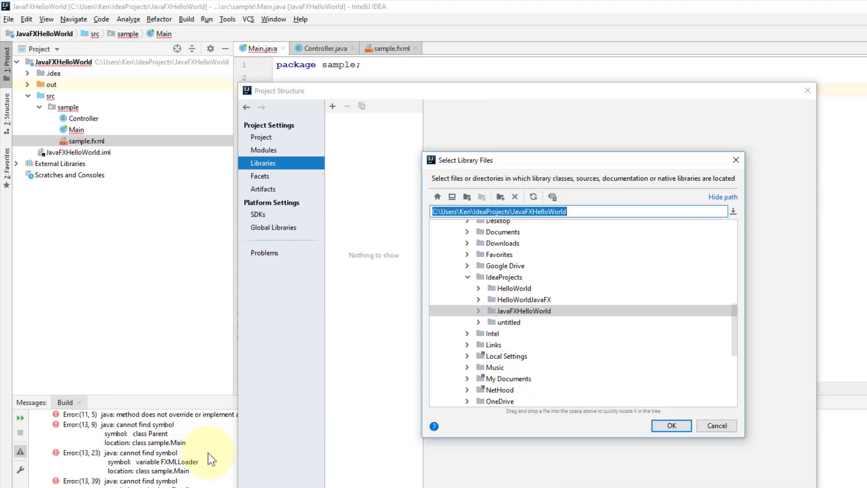
Step: Choose C:\Program Files\Java\javafx-sdk-11.0.2\lib as the directory for the new project library
scroll(548, 249, up, 4)
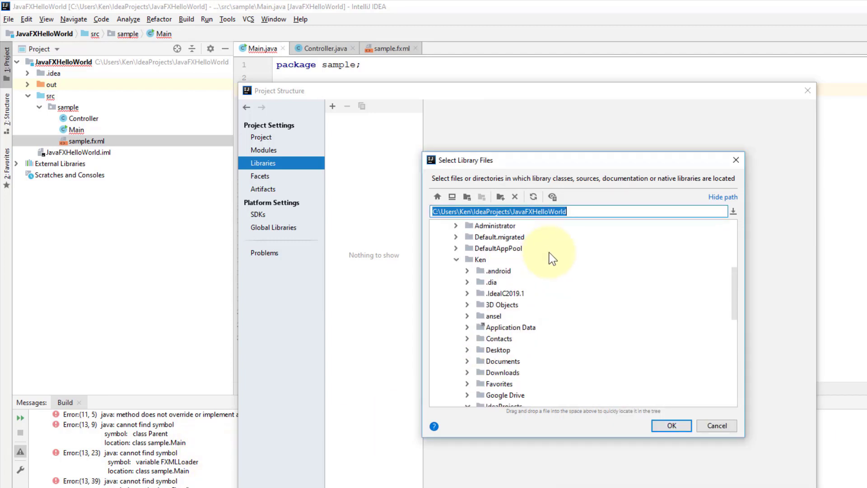
scroll(552, 259, up, 3)
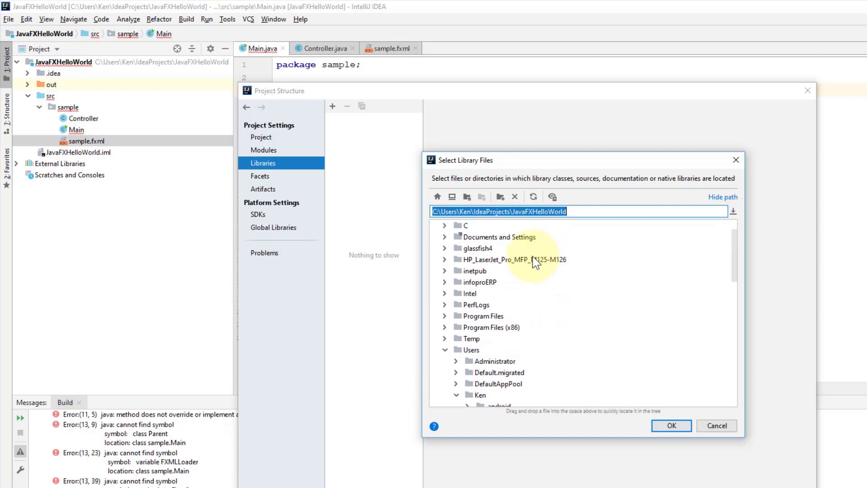
scroll(532, 256, up, 1)
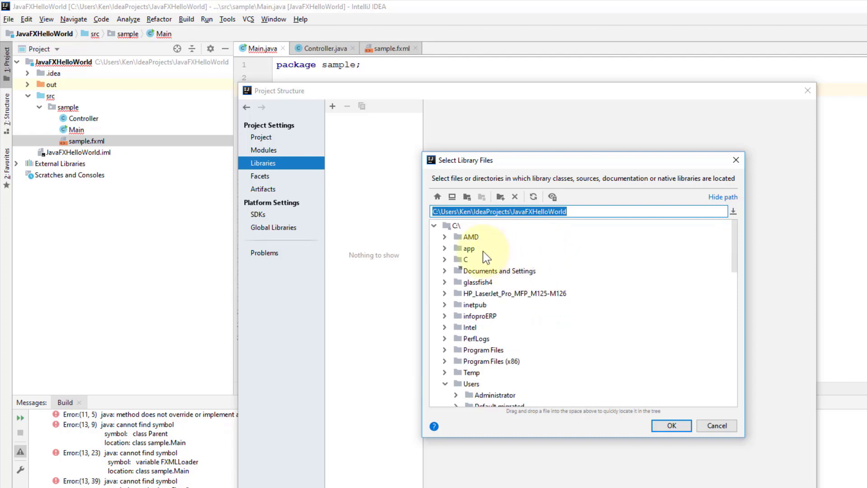
double_click(493, 350)
scroll(497, 357, down, 6)
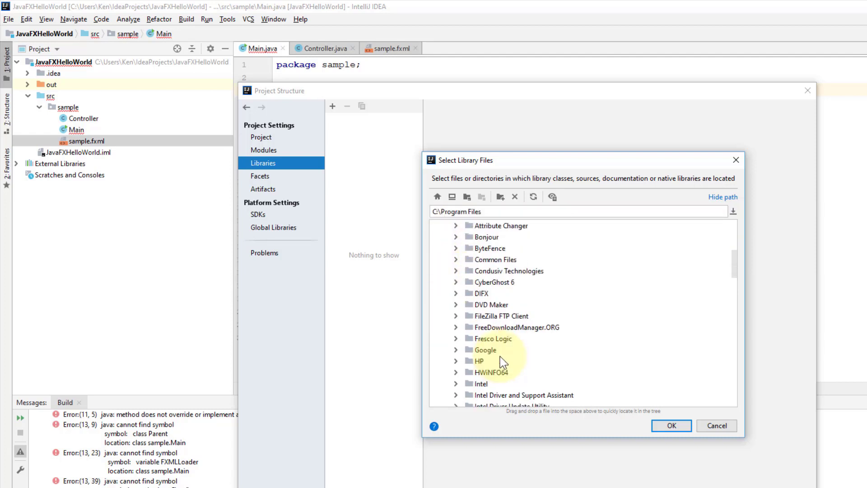
scroll(497, 360, down, 2)
double_click(481, 357)
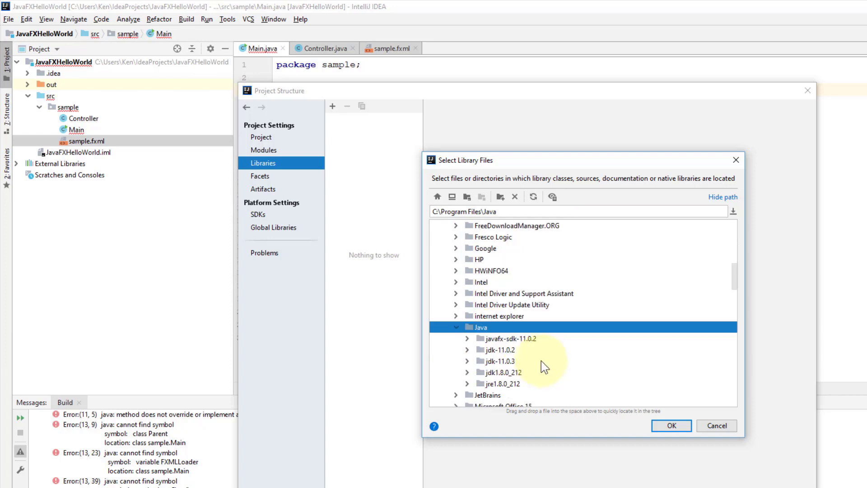
scroll(541, 361, down, 1)
double_click(529, 307)
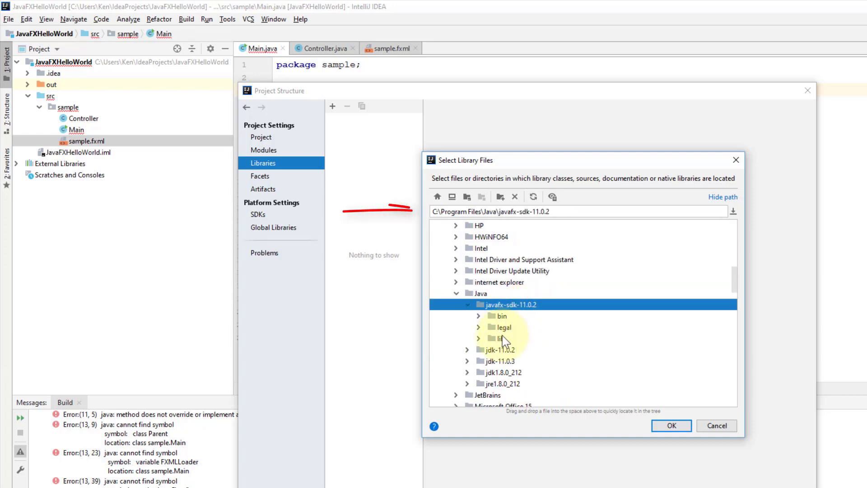
double_click(501, 338)
scroll(578, 339, down, 2)
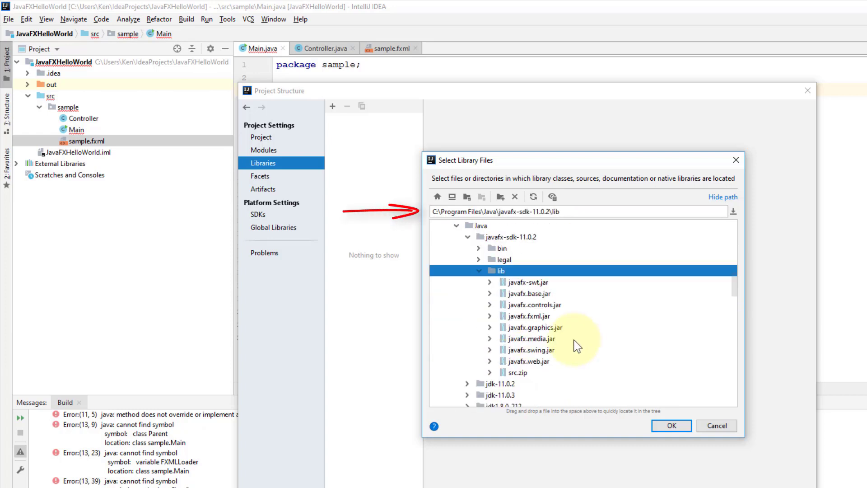
click(671, 425)
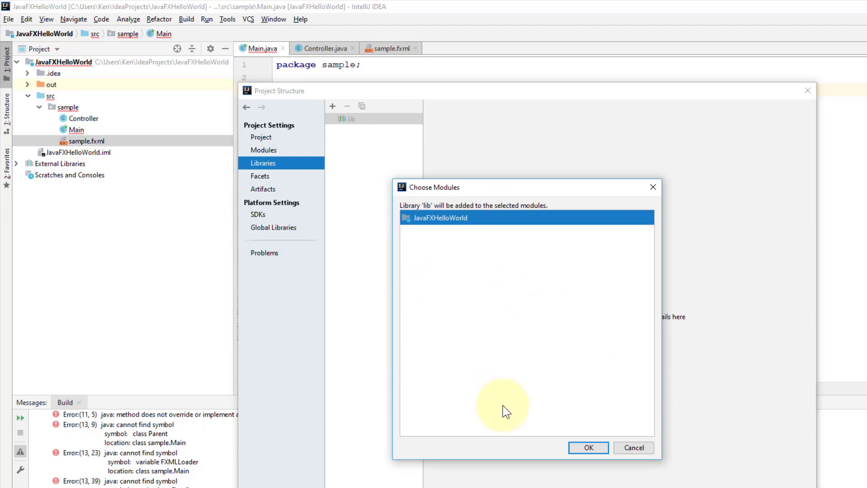
Step: Add the lib library to the JavaFXHelloWorld module and apply the project structure changes
click(582, 442)
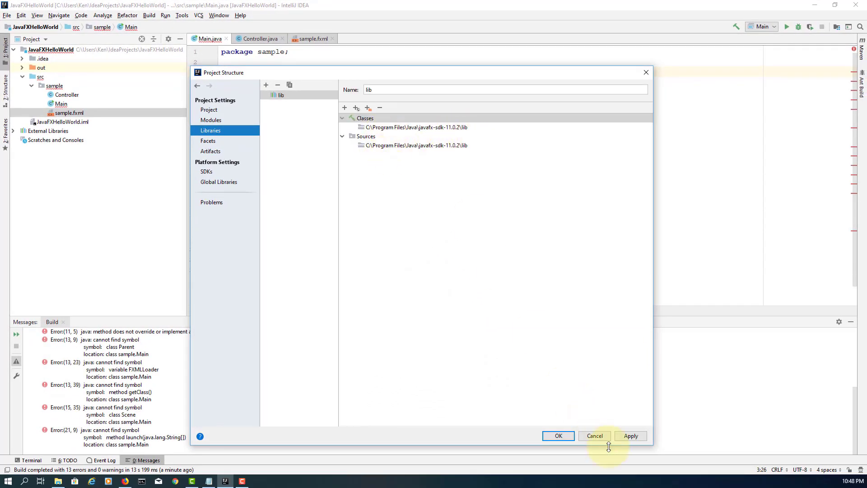
click(632, 436)
click(558, 436)
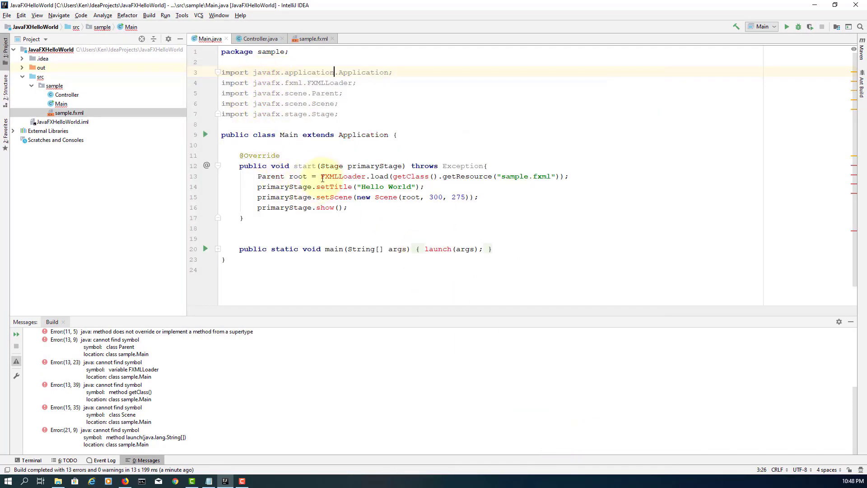
Step: Check sample.fxml and Main.java for unresolved JavaFX imports, and run the Main application
click(313, 39)
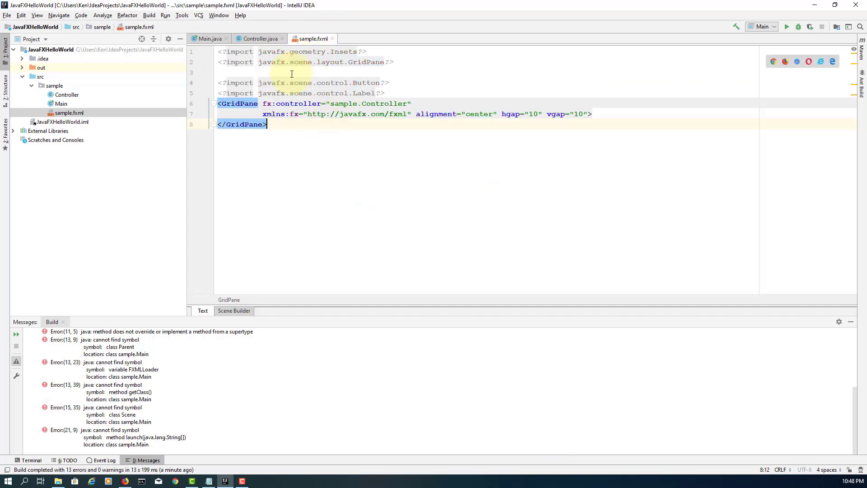
click(211, 39)
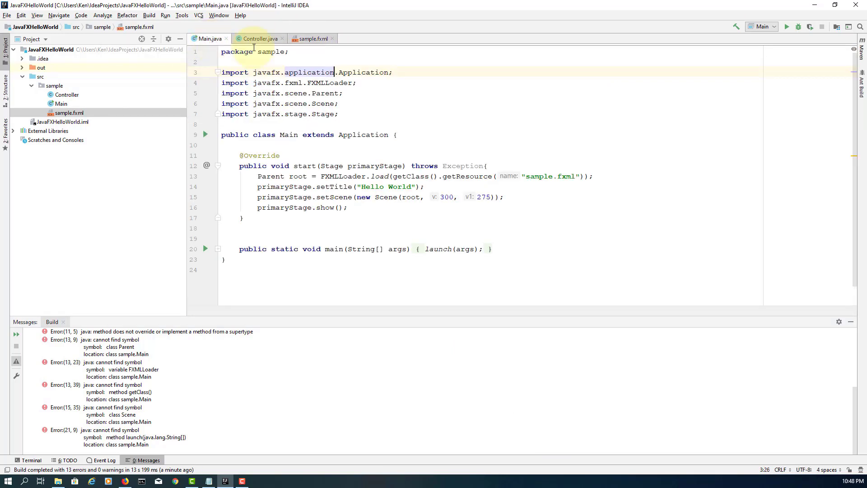
click(786, 27)
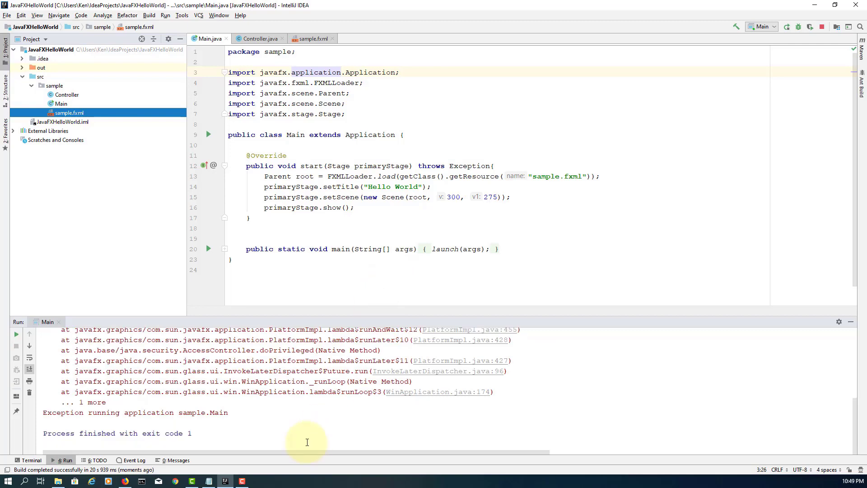
Step: Examine the exception stack trace in the run output for the cause of the application start failure
scroll(305, 440, up, 3)
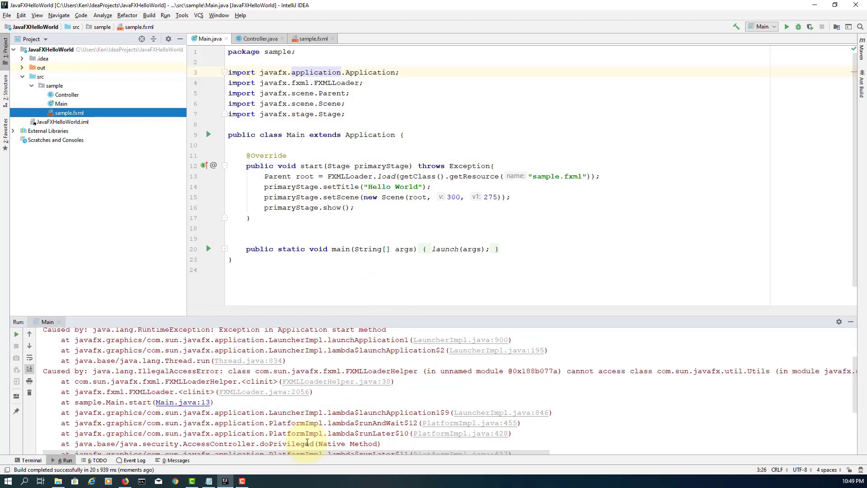
scroll(307, 442, down, 1)
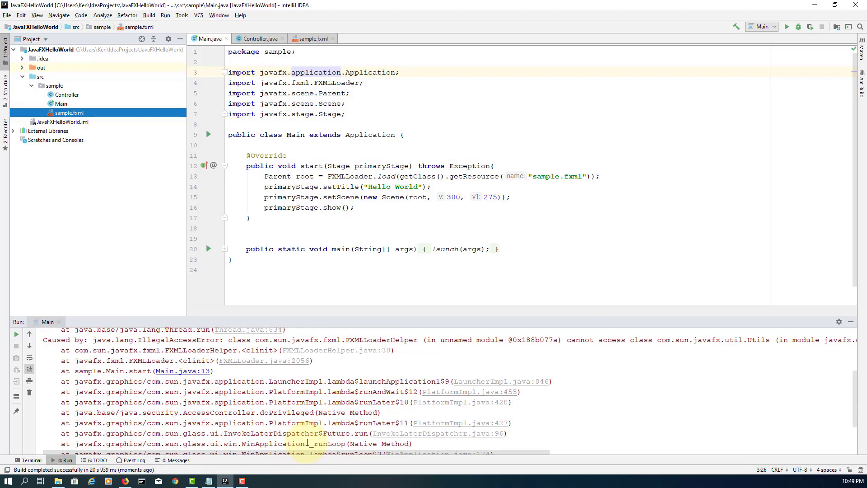
scroll(307, 442, up, 3)
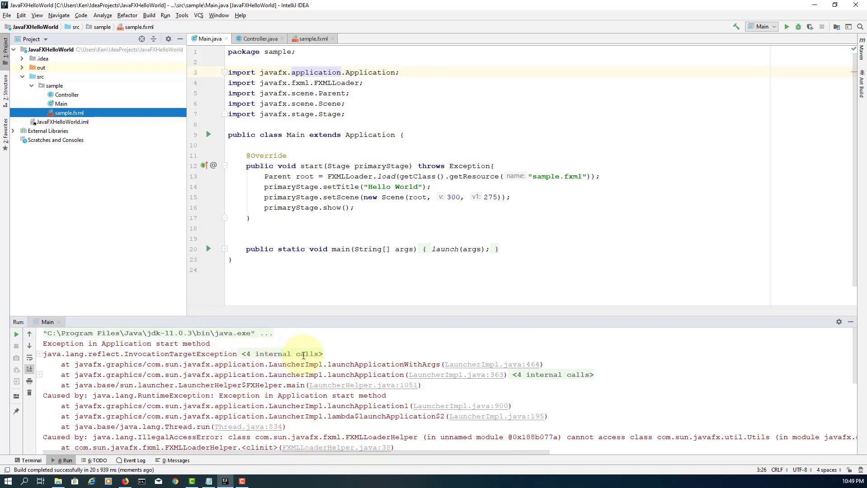
scroll(586, 366, down, 1)
scroll(587, 365, down, 5)
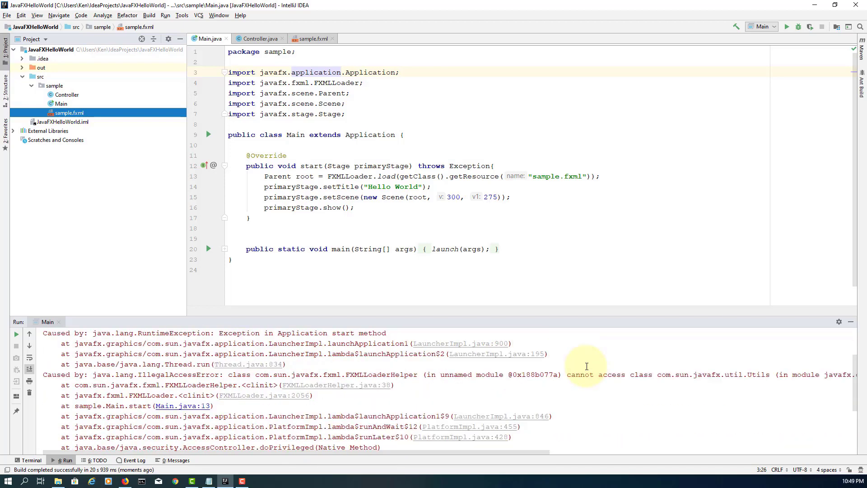
scroll(586, 366, down, 1)
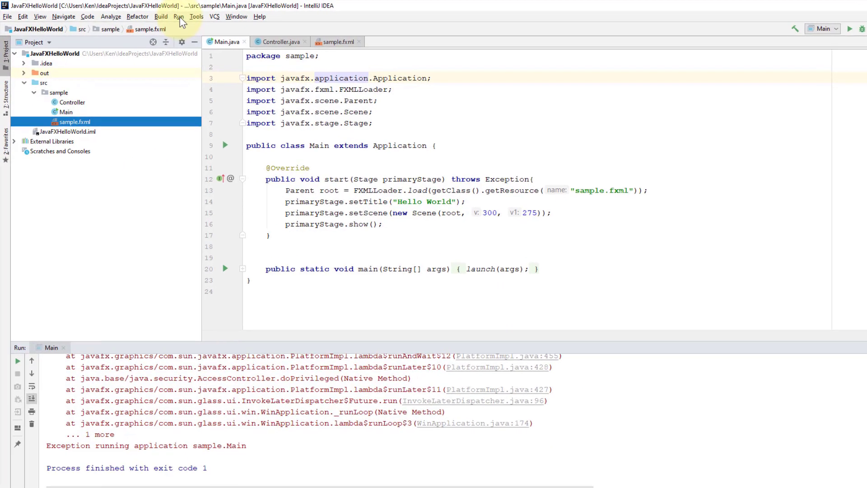
Step: Edit the Main run configuration and enter --module-path "" as its VM options
click(179, 17)
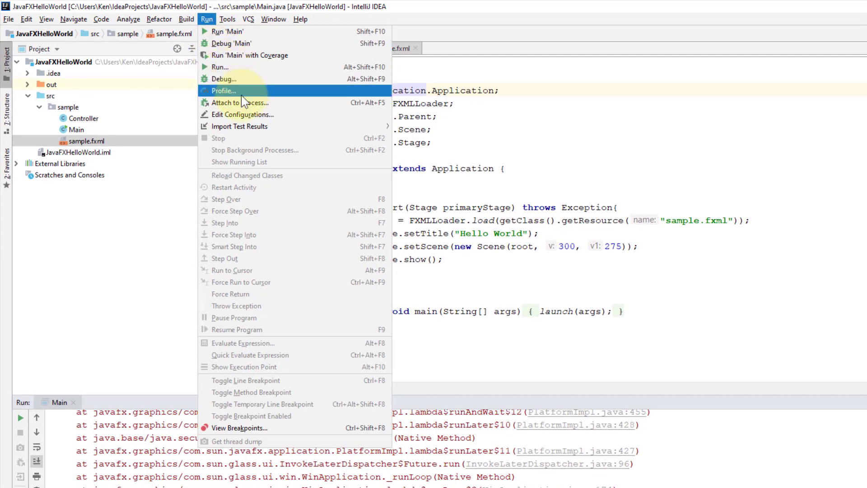
click(246, 114)
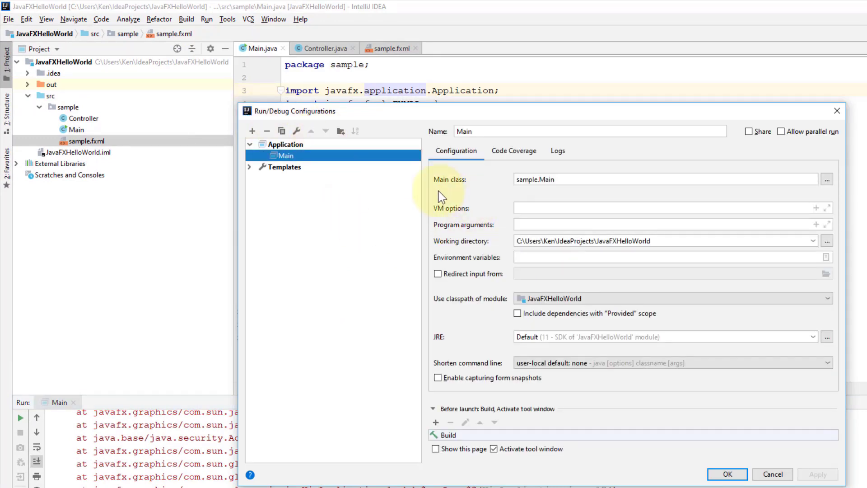
click(523, 210)
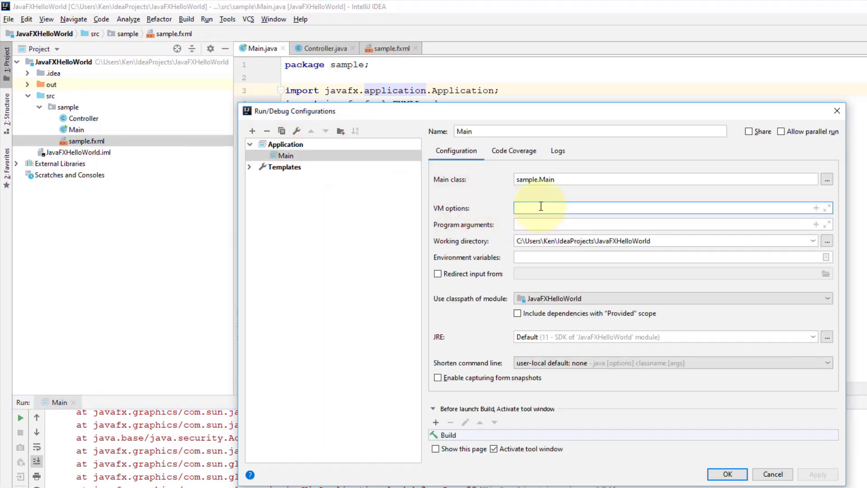
text(--module-path )
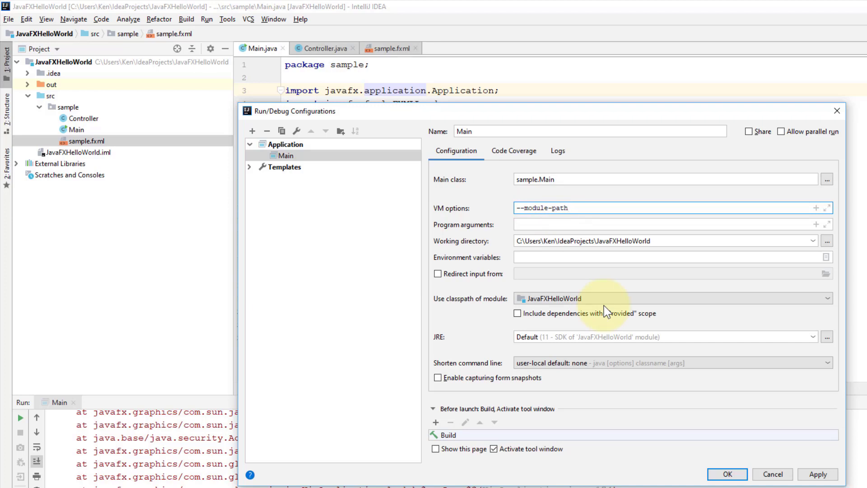
text("")
Step: Copy the path C:\Program Files\Java\javafx-sdk-11.0.2\lib from File Explorer and paste it between the module path quotes in IntelliJ IDEA's VM options
key(alt+Tab)
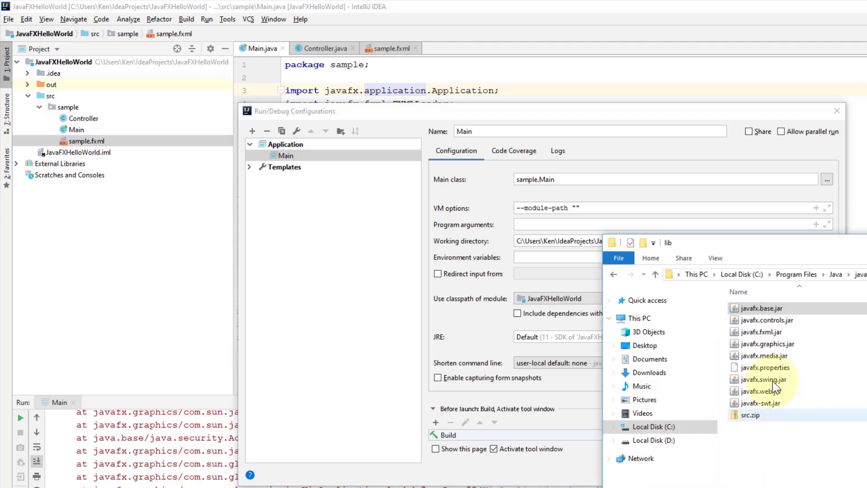
click(835, 274)
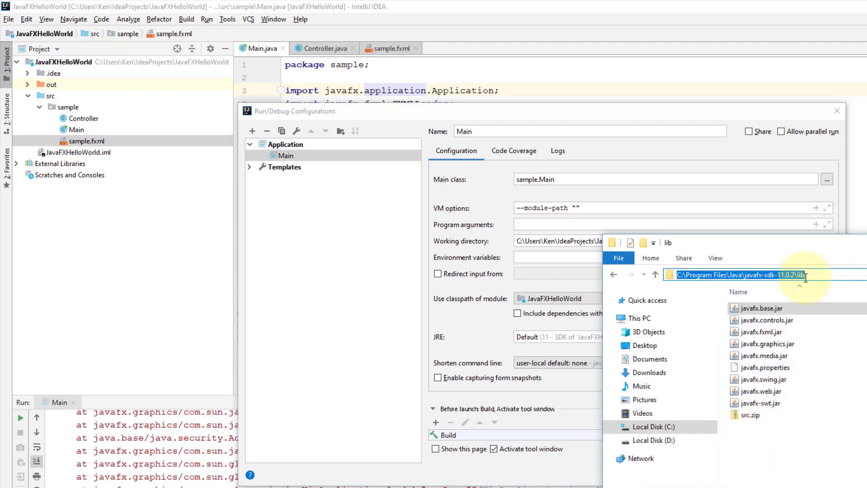
right_click(798, 275)
click(835, 312)
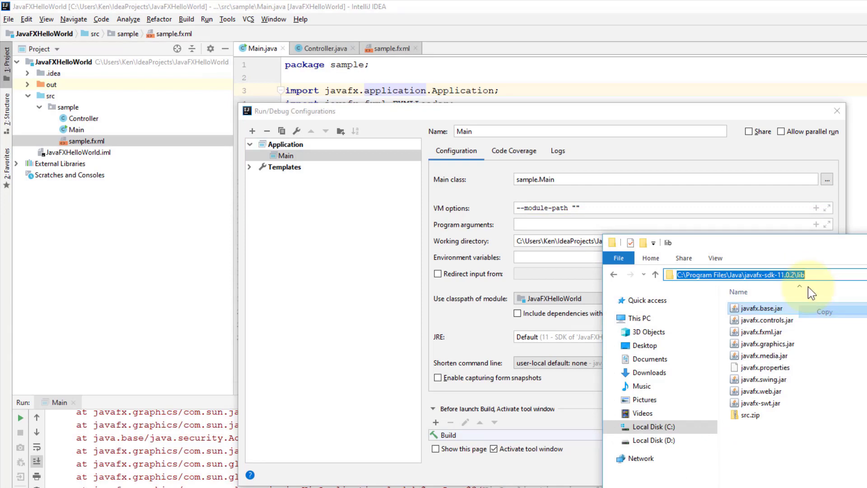
click(720, 198)
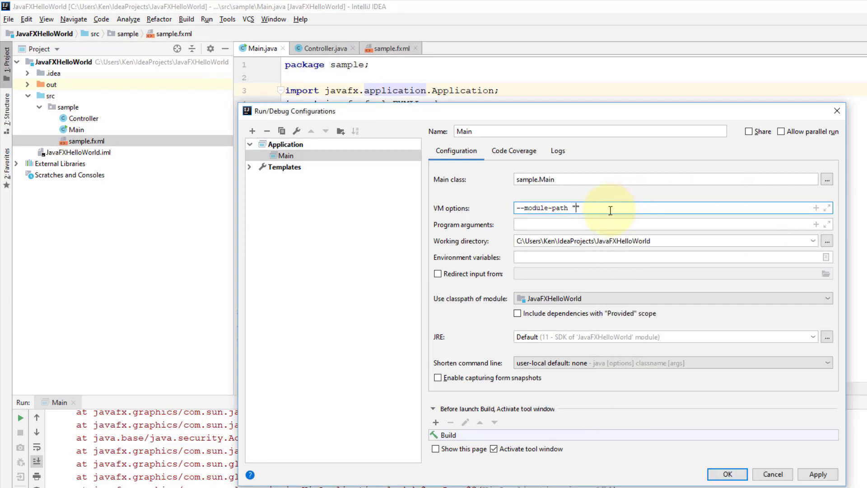
key(ctrl+v)
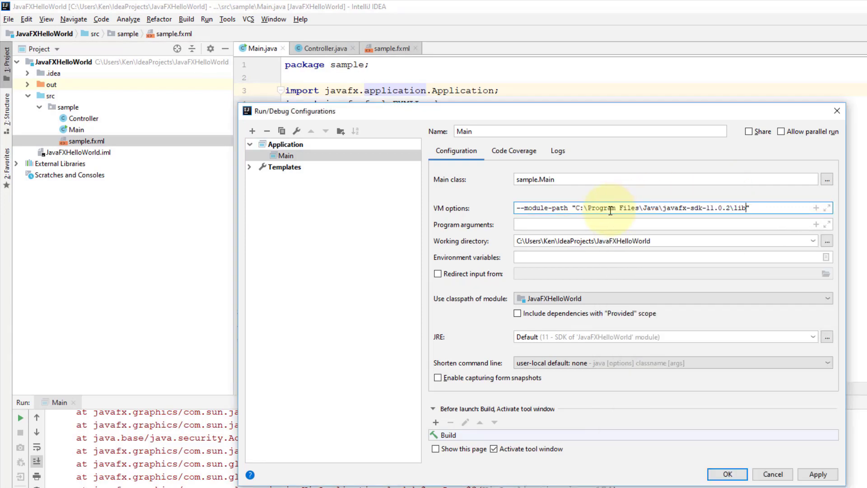
Step: Expand the VM options, keep the module path on one line, and add --add-modules=javafx.controls,javafx.fxml on a second line
click(826, 208)
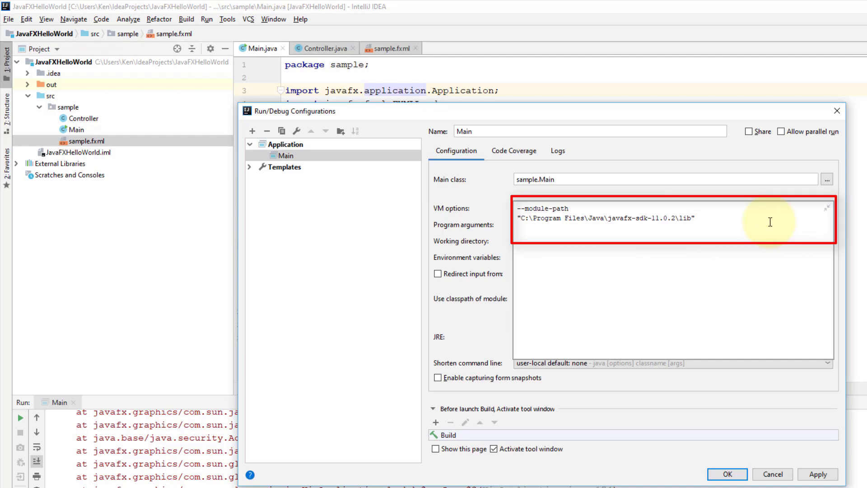
key(Delete)
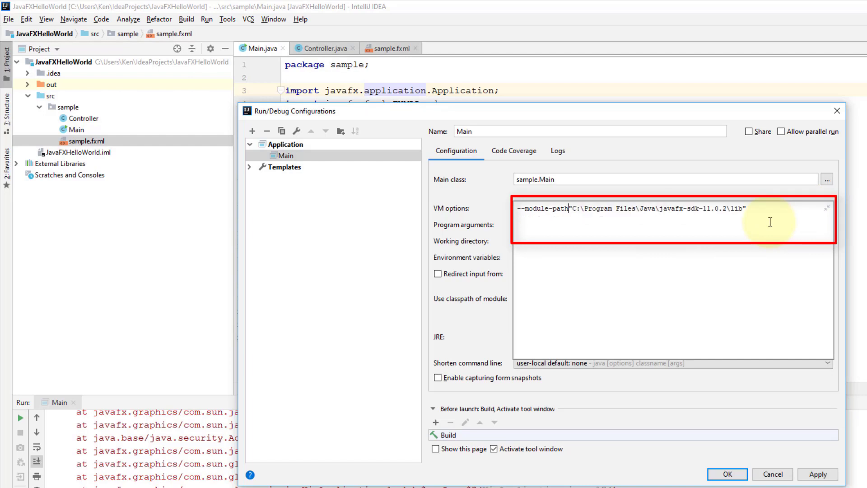
key(Return)
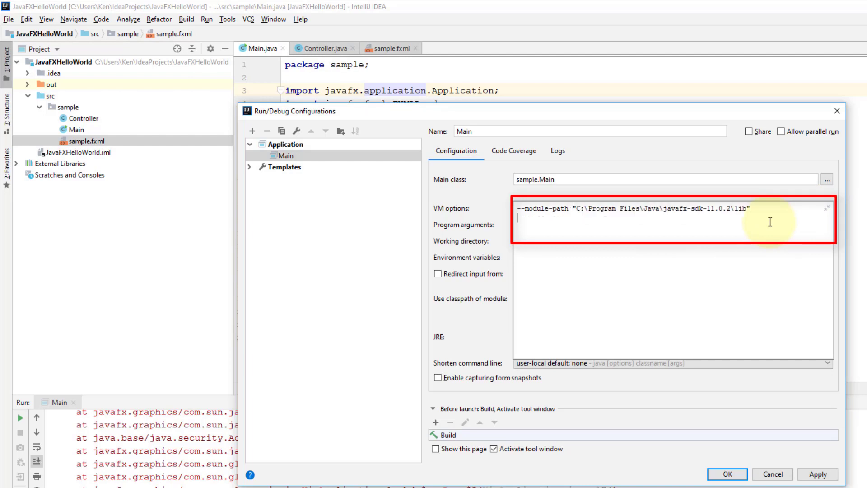
text(--add-modules=javafx.contro)
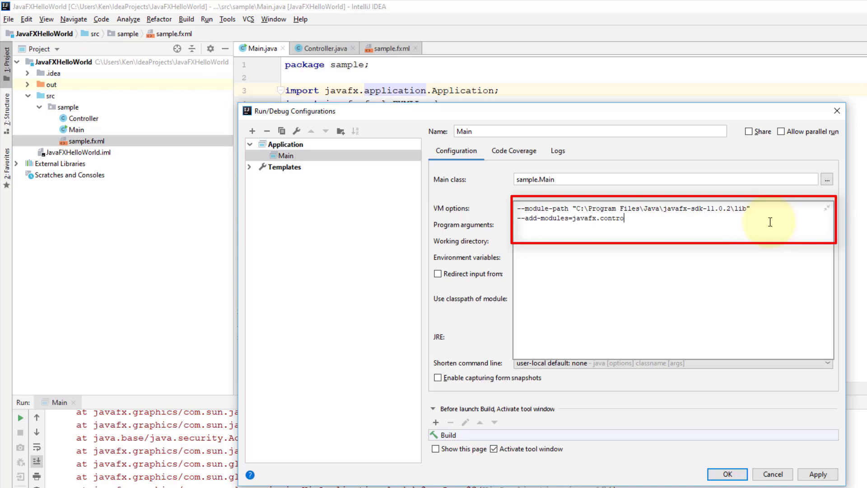
text(ls,javafx.fxml)
Step: Compare the module names with the jar files in the File Explorer lib folder, and apply the VM options back in IntelliJ IDEA
key(alt+Tab)
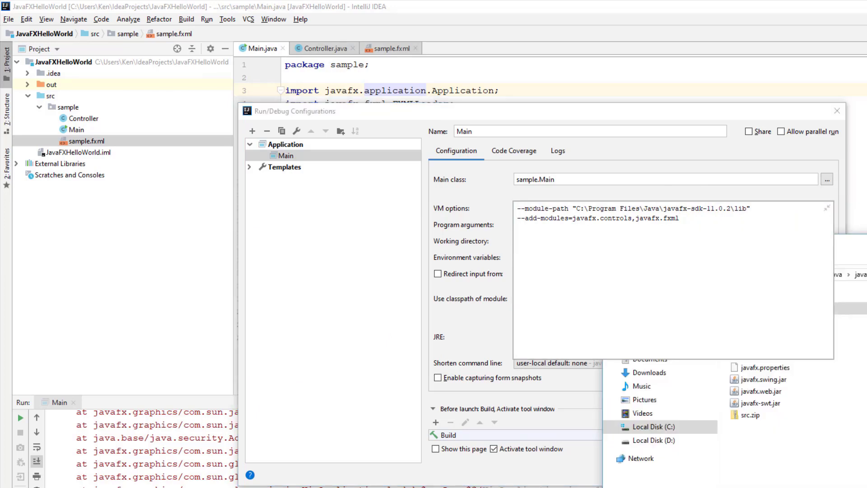
drag(858, 250, 630, 359)
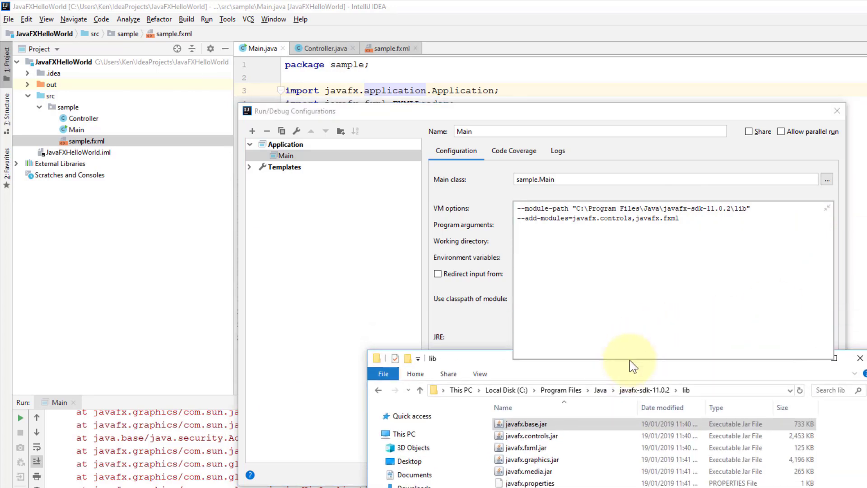
click(540, 446)
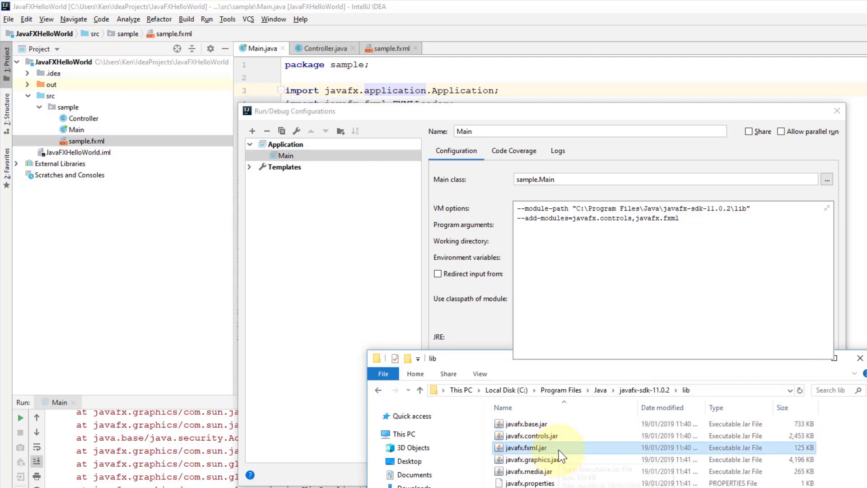
click(733, 244)
click(812, 474)
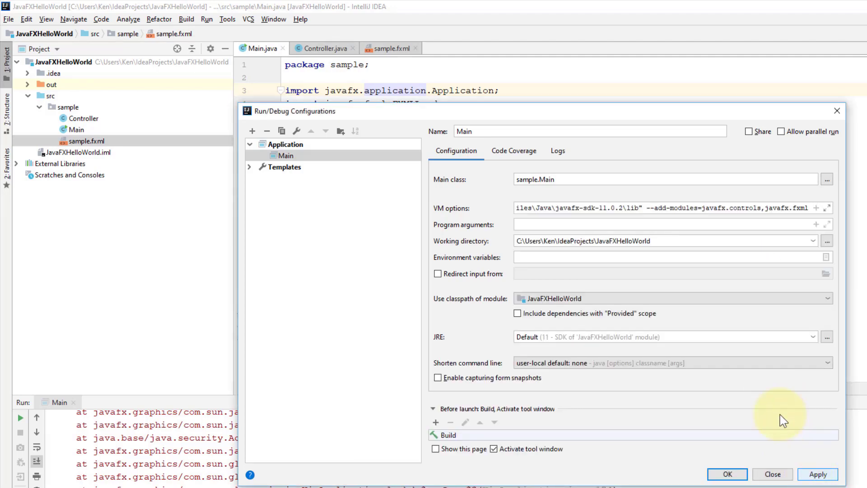
Step: Review the full VM options text, including the comma between javafx.controls and javafx.fxml, and accept the run configuration
click(640, 208)
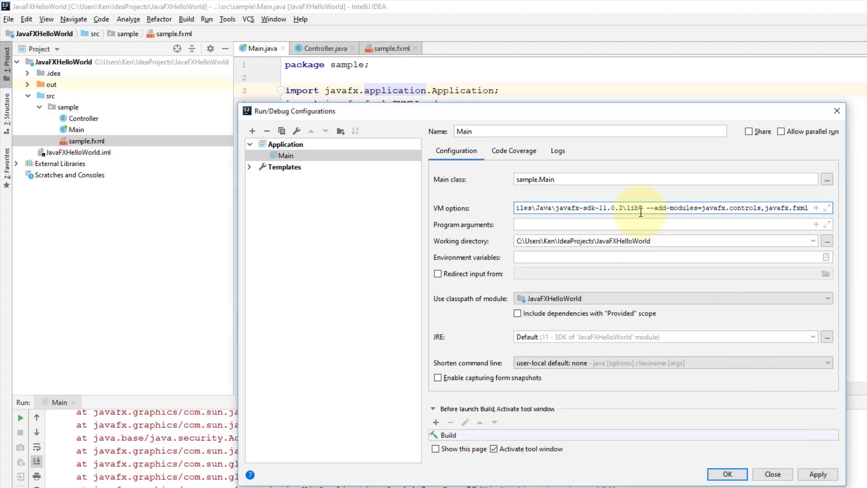
key(Home)
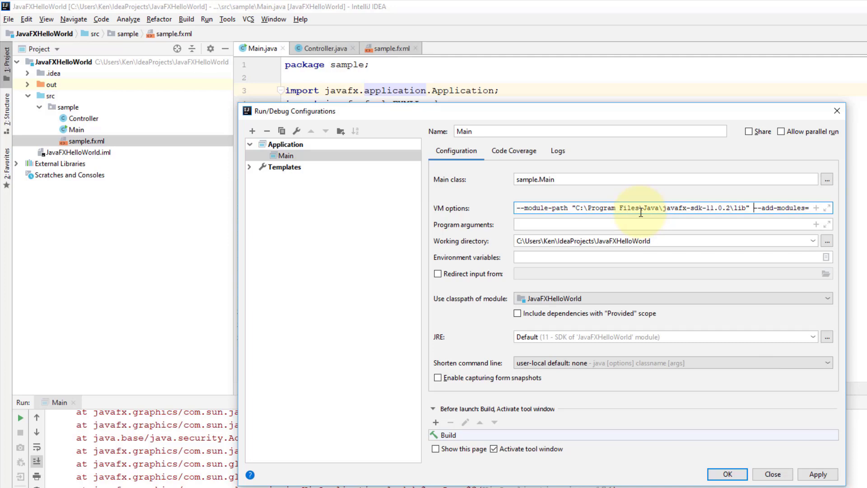
key(End)
text(javafx.con)
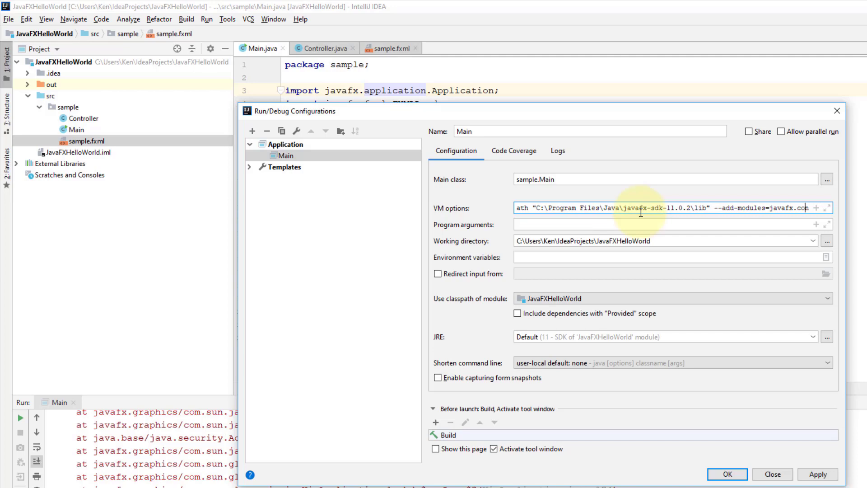
text(trols,javafx.fxml)
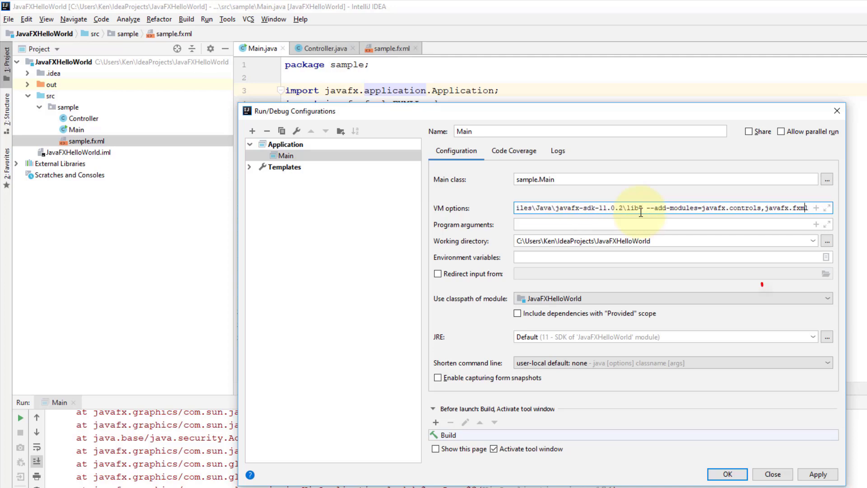
key(Left)
key(Left)
key(Left)
key(Left)
key(Left)
key(Left)
key(Left)
key(Left)
key(shift+Left)
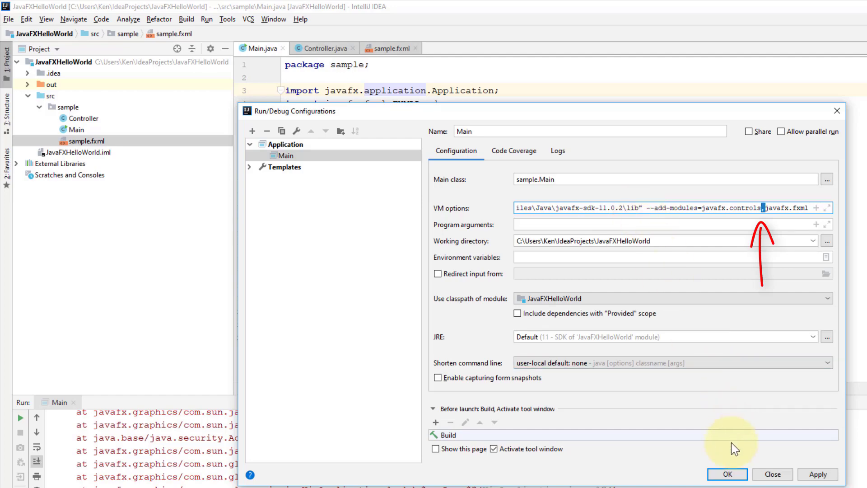
click(732, 474)
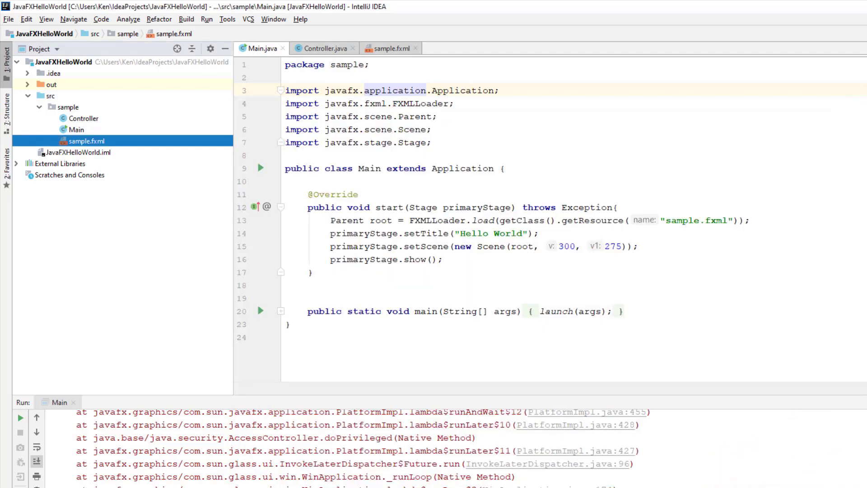
Step: Run the Main application and close its Hello World window
click(859, 31)
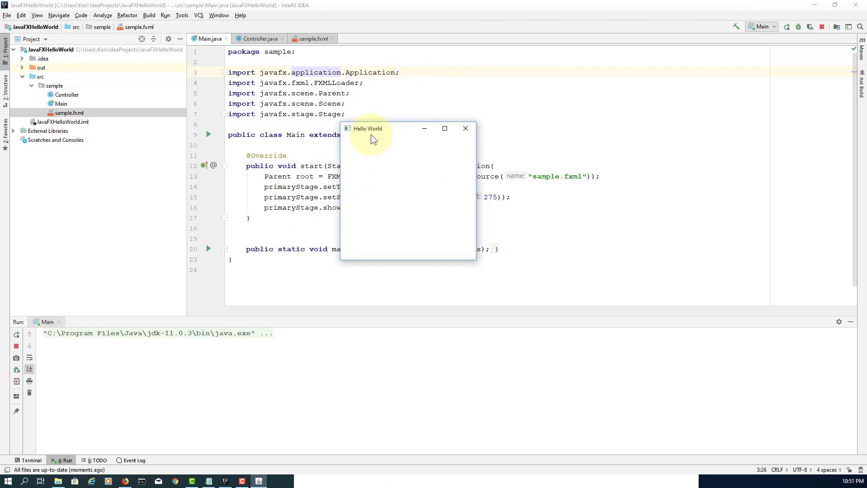
click(464, 129)
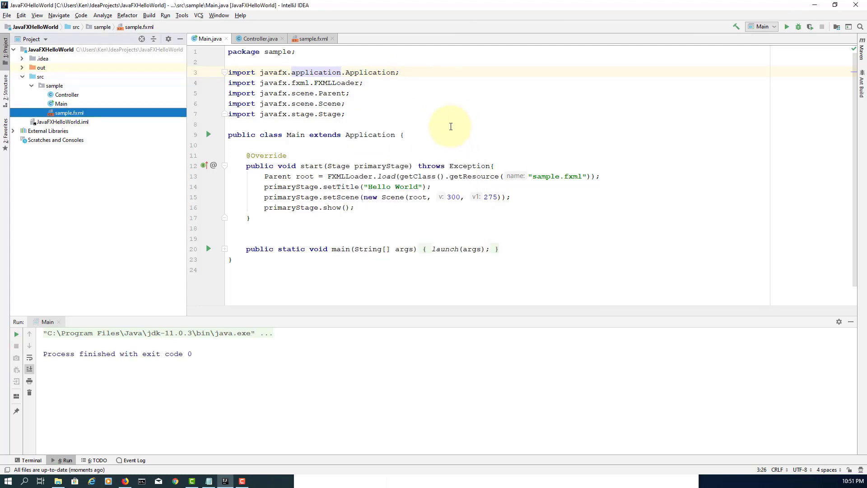
Step: Try a space after the comma between javafx.controls and javafx.fxml in Main's VM options, and test it by running Main
click(168, 16)
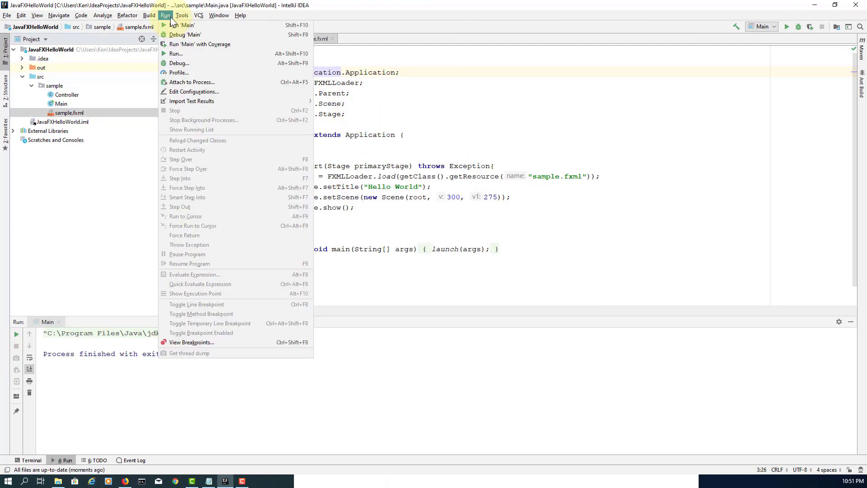
click(193, 91)
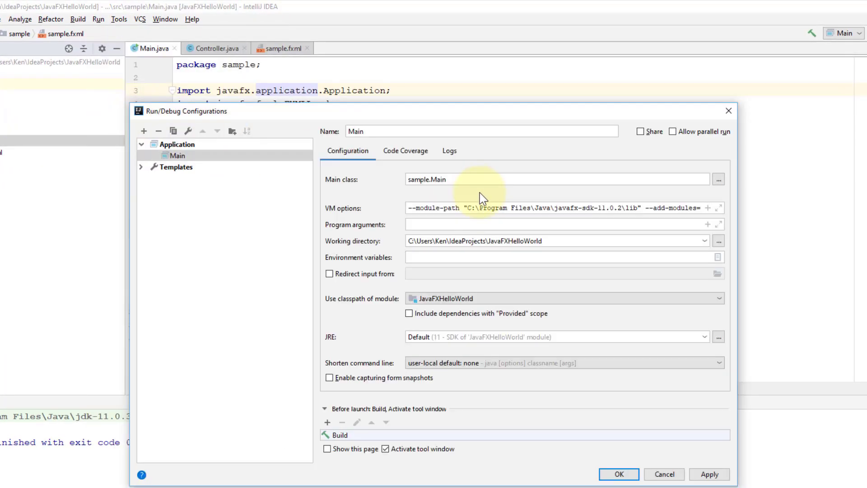
click(657, 209)
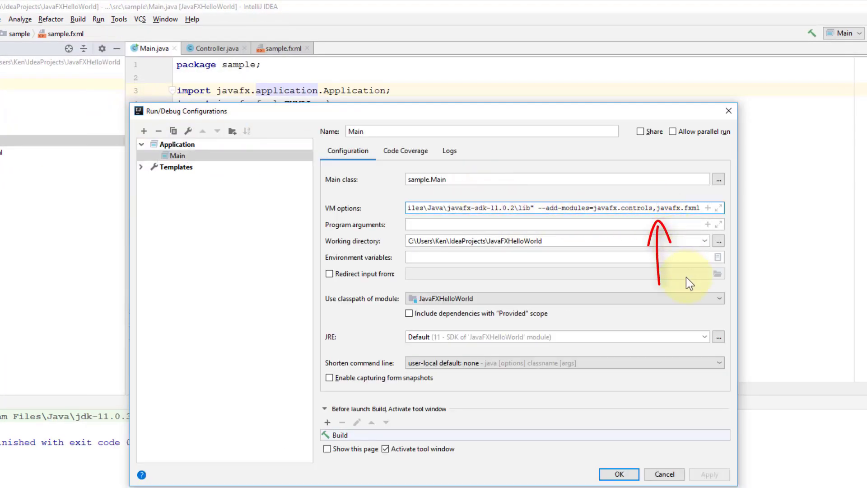
click(695, 474)
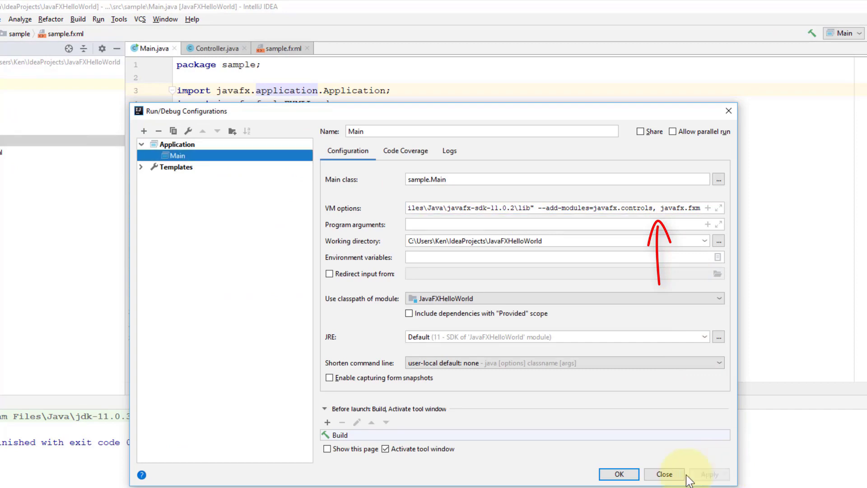
click(621, 474)
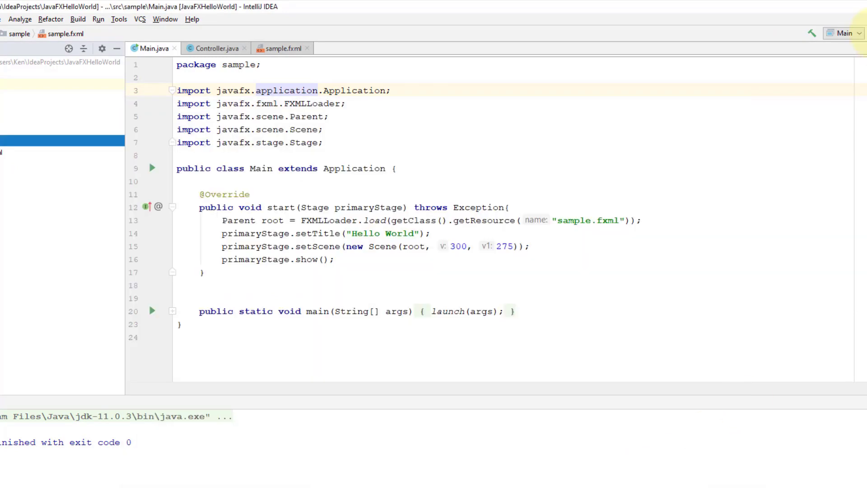
key(shift+F10)
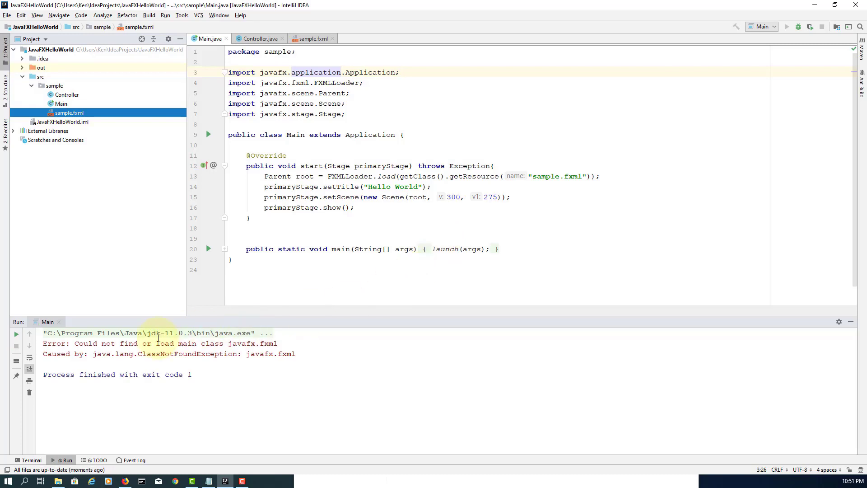
drag(230, 344, 278, 345)
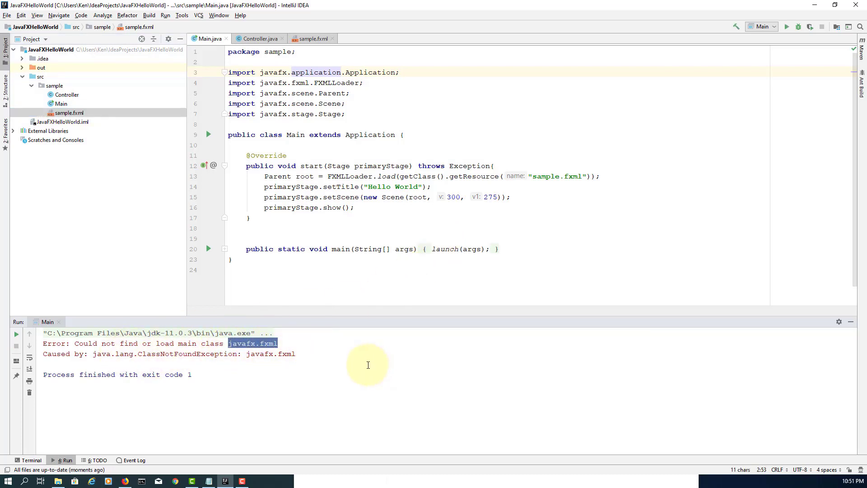
Step: Remove the space before javafx.fxml in Main's VM options, accept the run configuration, and run the application again
click(167, 17)
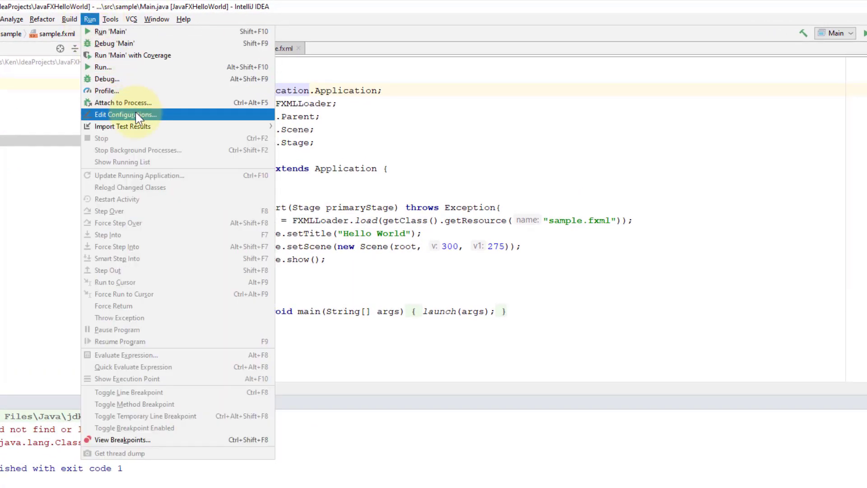
click(135, 115)
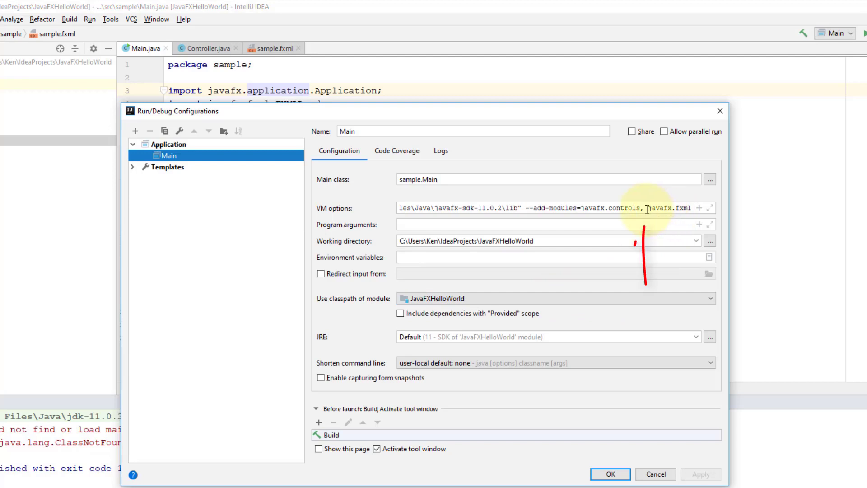
click(645, 208)
key(Delete)
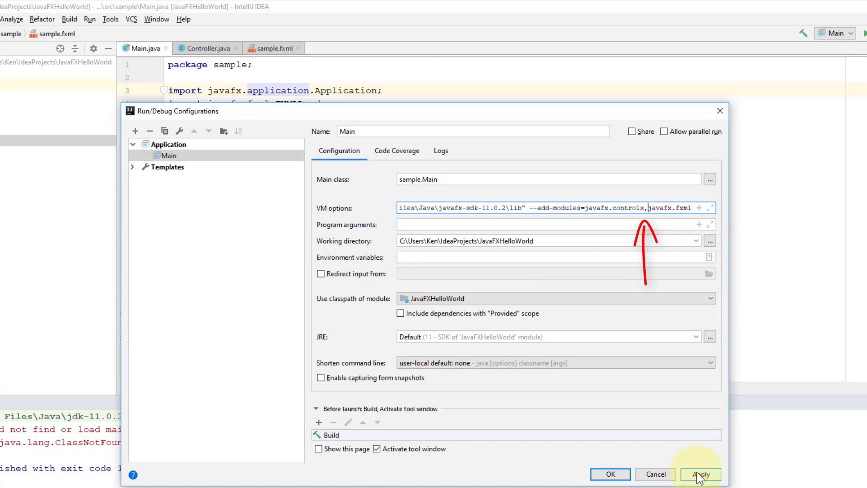
click(700, 474)
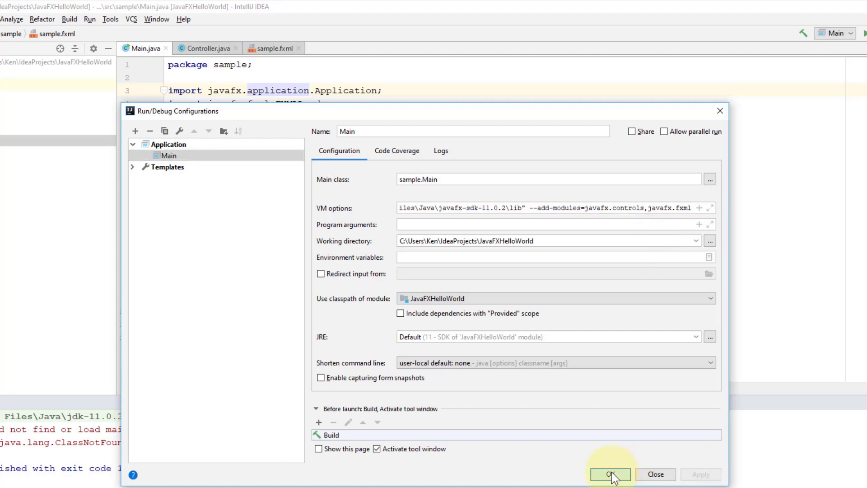
click(611, 473)
click(865, 33)
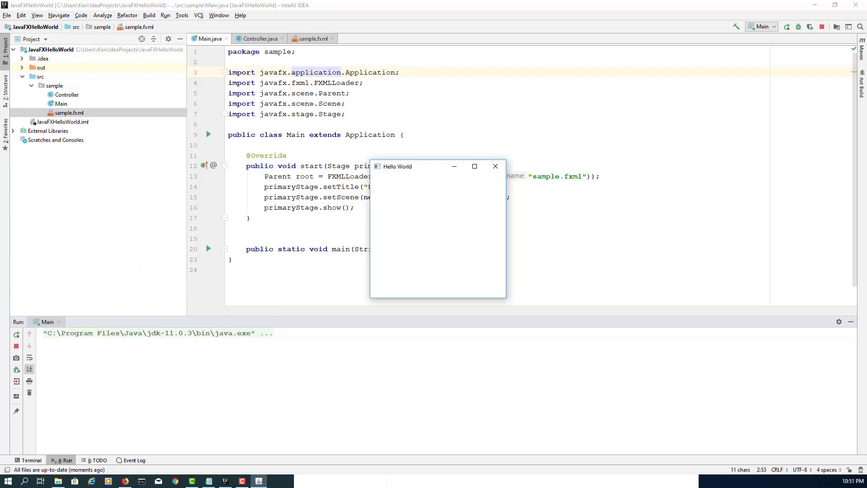
drag(431, 168, 411, 169)
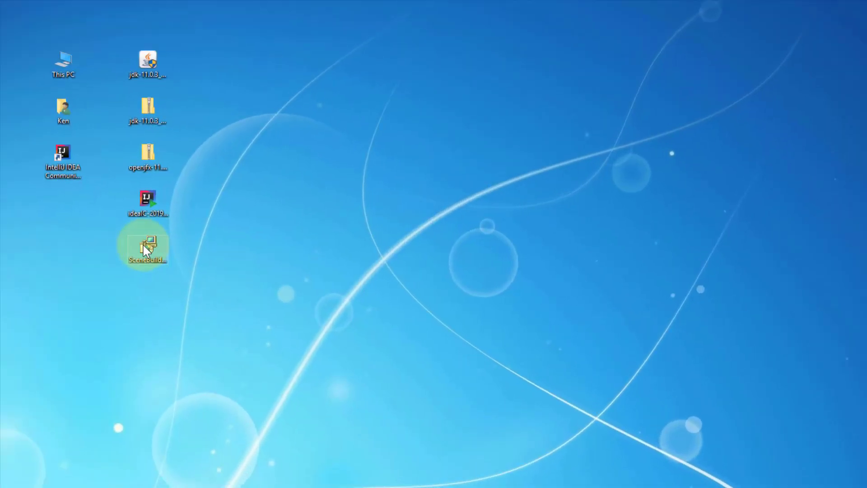
Step: Install Scene Builder from SceneBuilder-11.0.0.msi on the desktop, accepting the license agreement and finishing the setup wizard
click(145, 251)
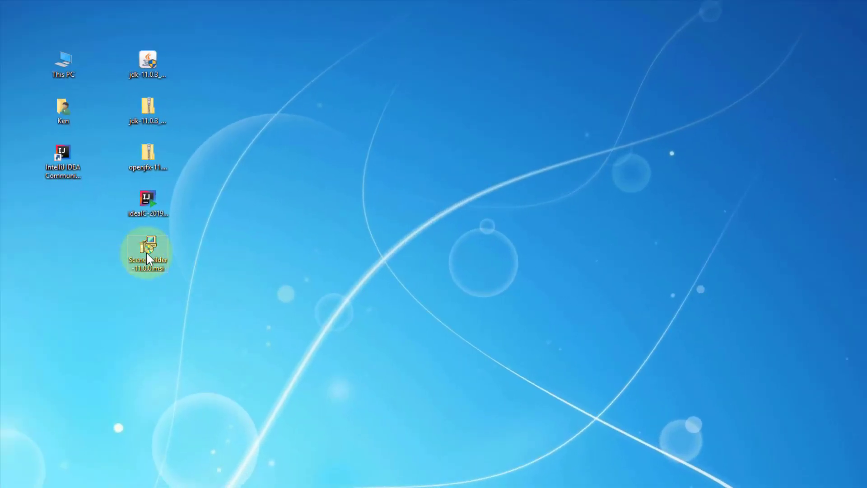
click(167, 252)
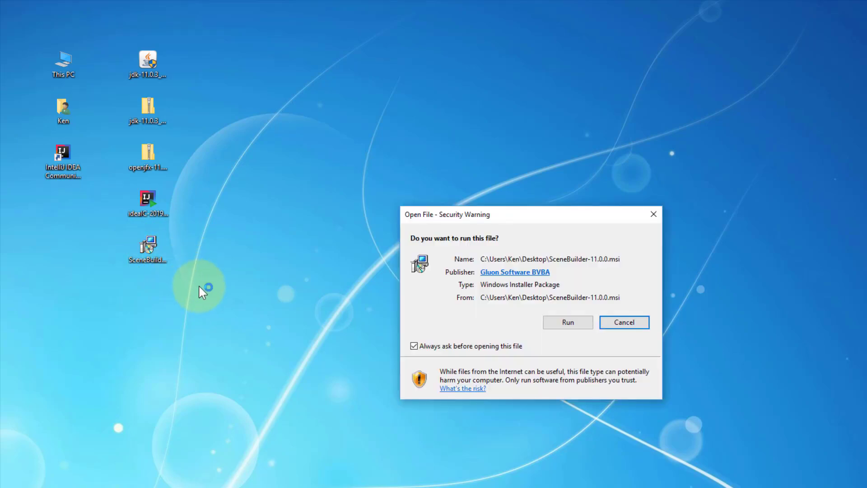
click(566, 322)
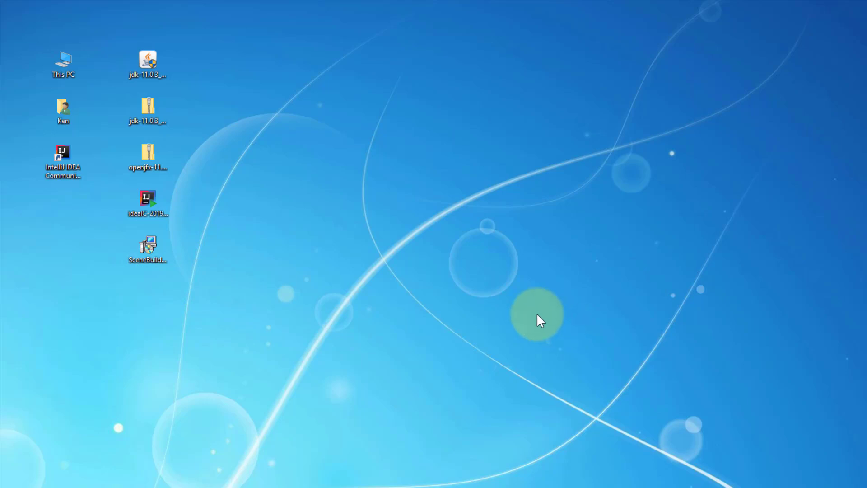
click(578, 368)
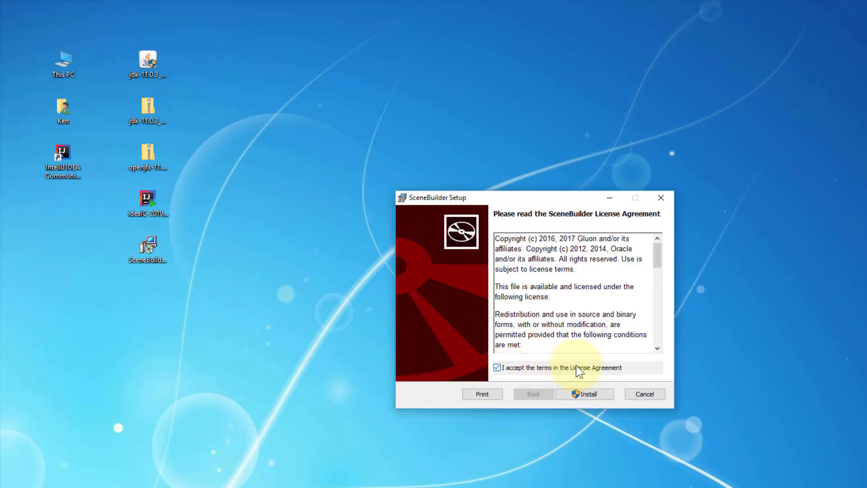
click(589, 395)
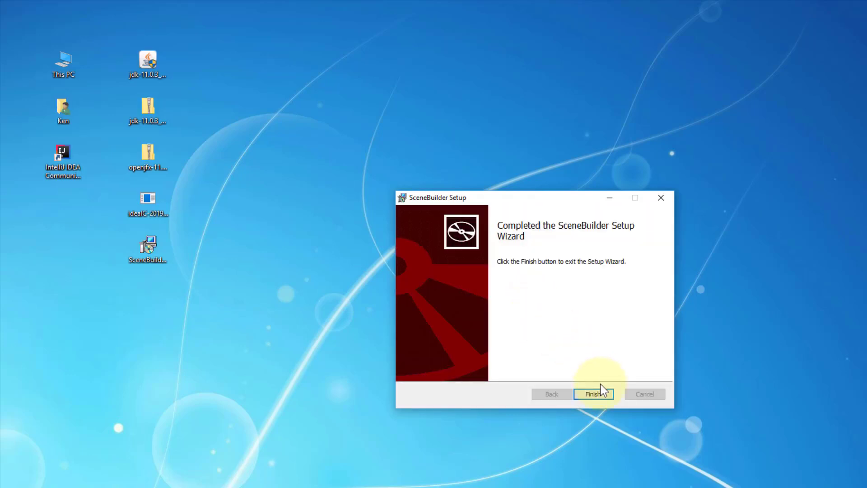
click(597, 395)
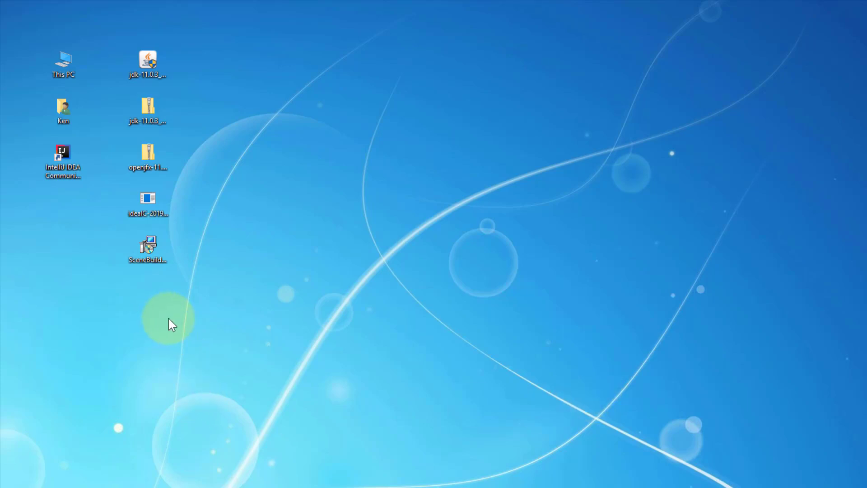
Step: Switch to File Explorer and locate SceneBuilder.exe and its folder path in C:\Program Files\SceneBuilder
click(400, 487)
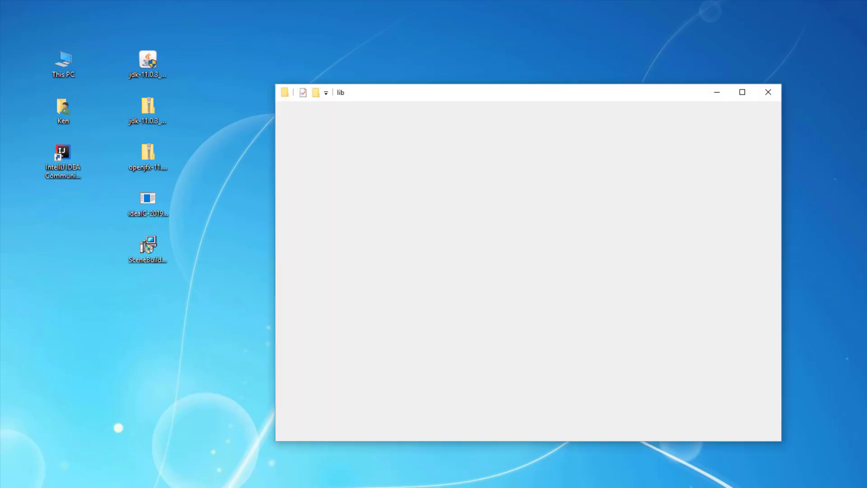
click(483, 127)
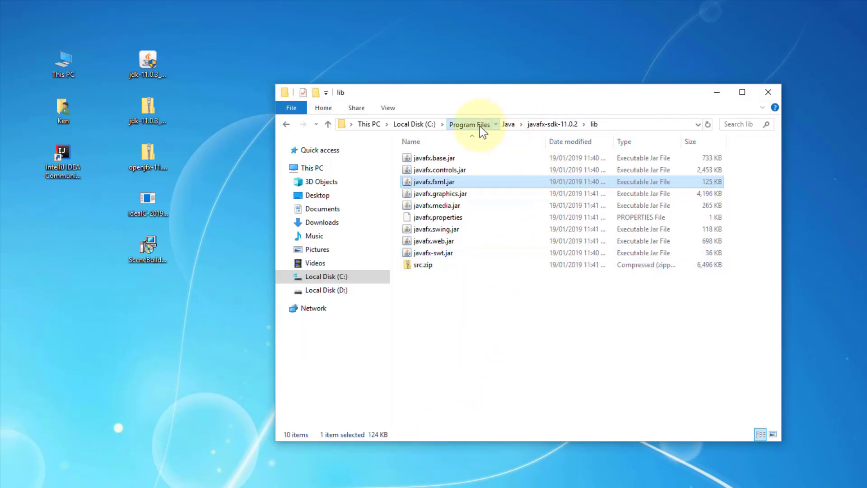
scroll(516, 215, down, 3)
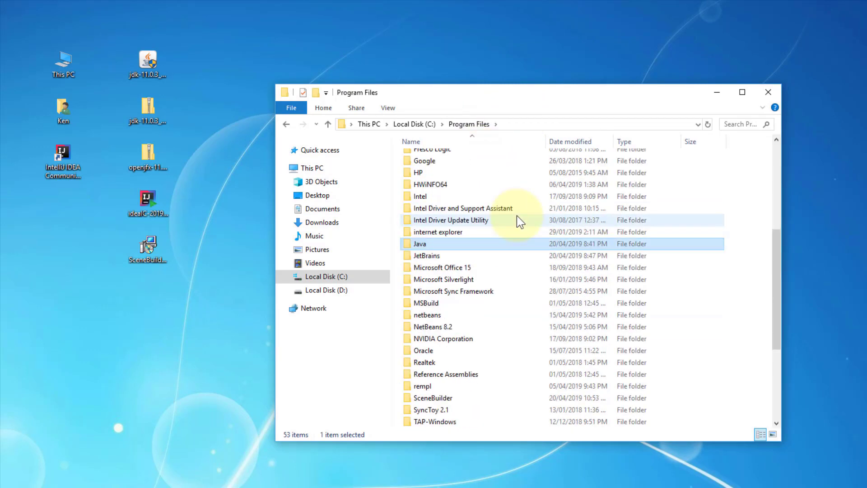
click(441, 362)
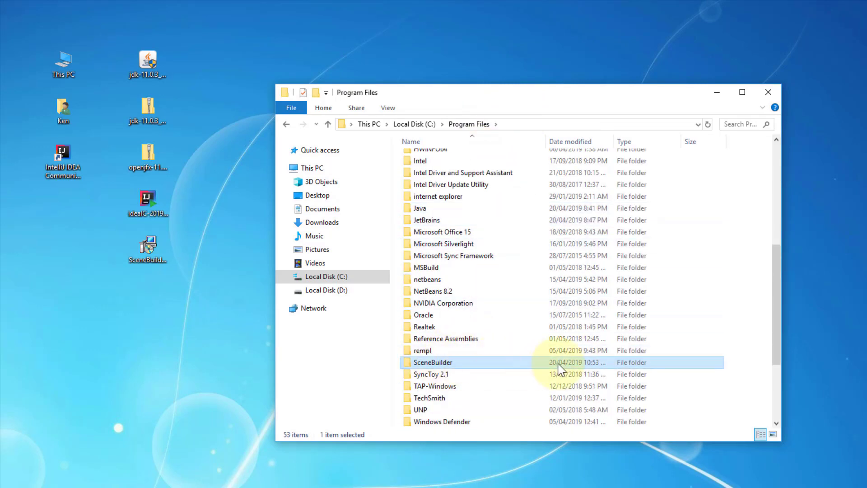
double_click(437, 364)
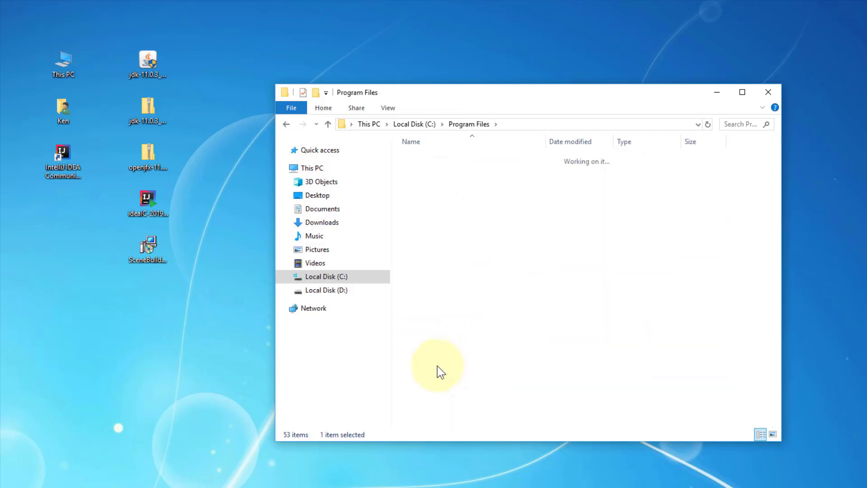
scroll(480, 300, down, 9)
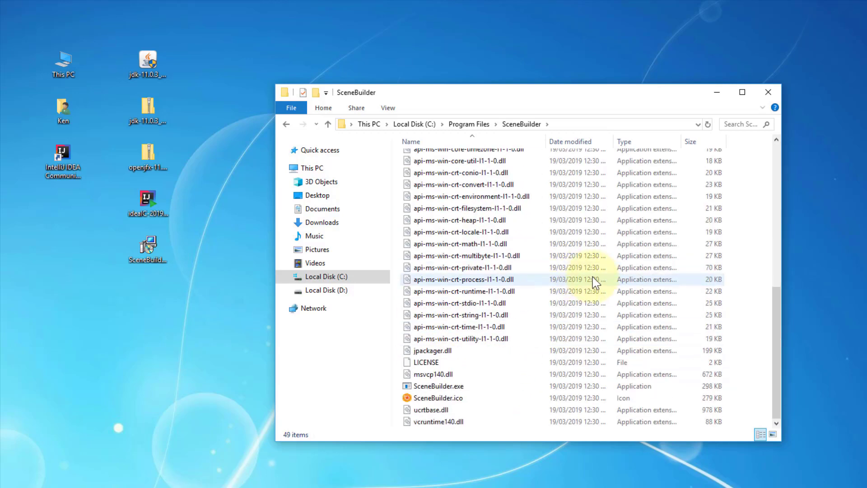
click(459, 385)
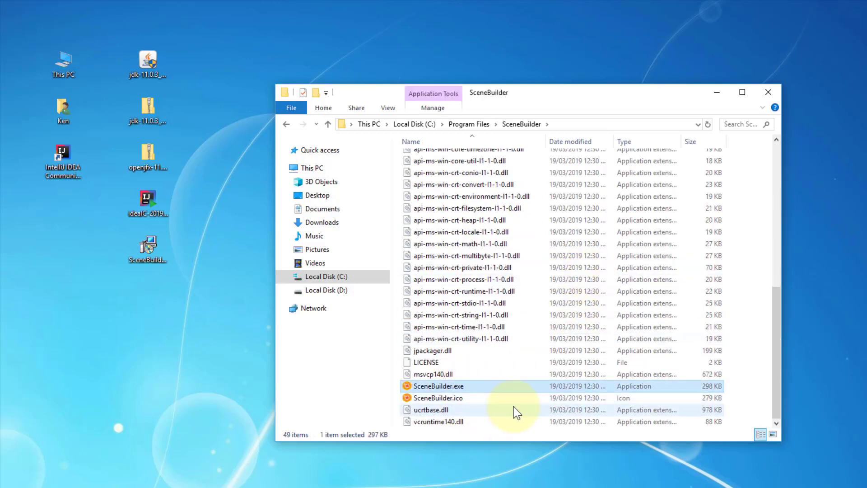
click(624, 127)
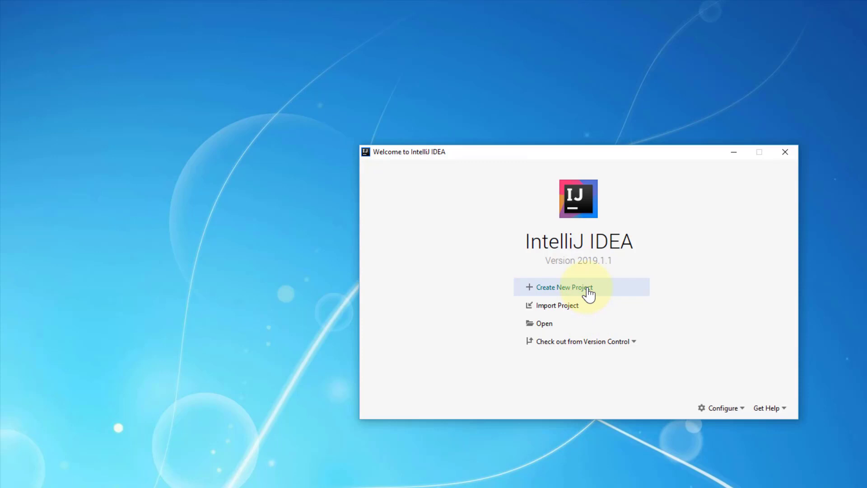
Step: In IntelliJ IDEA, create a new JavaFX Application project named JavaFXHelloWorld with project SDK 11
click(587, 289)
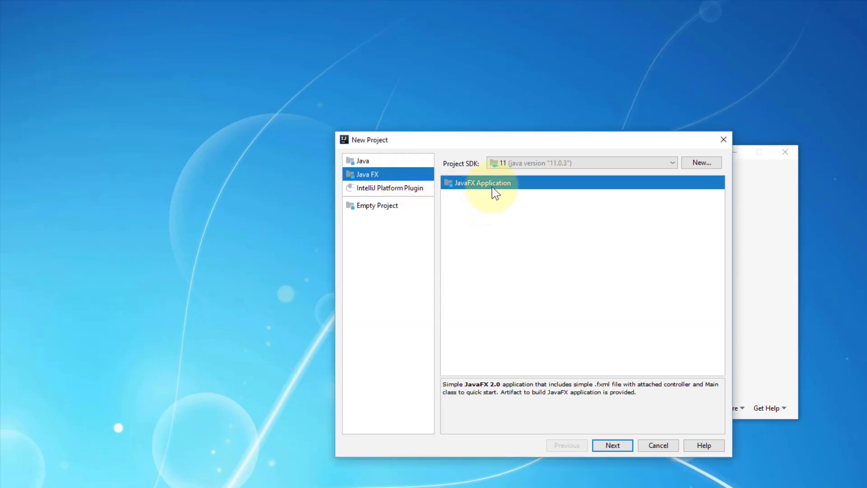
click(621, 443)
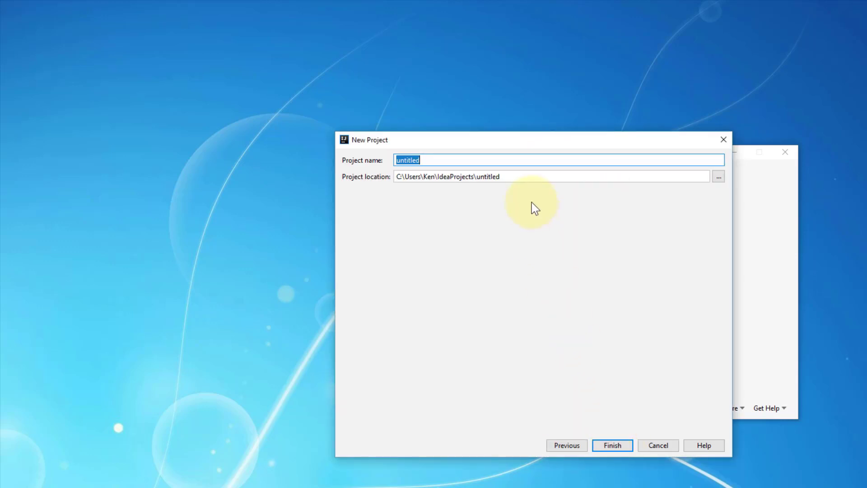
text(JavaFXHello)
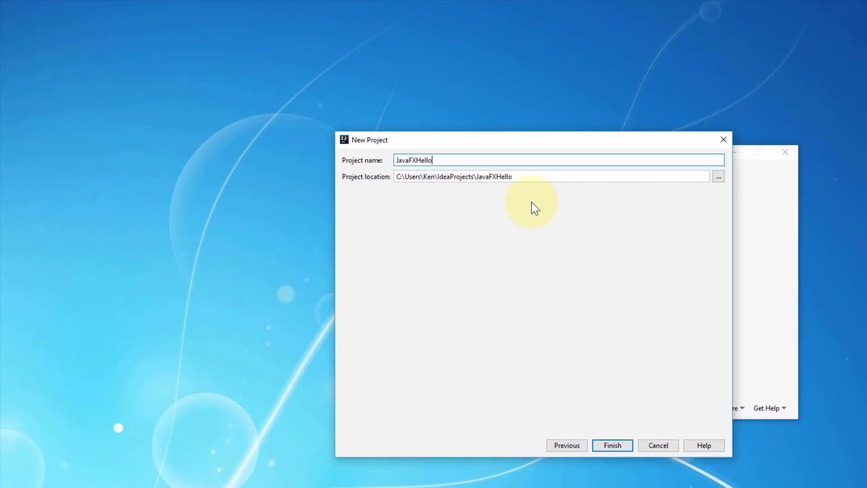
text(World)
click(614, 445)
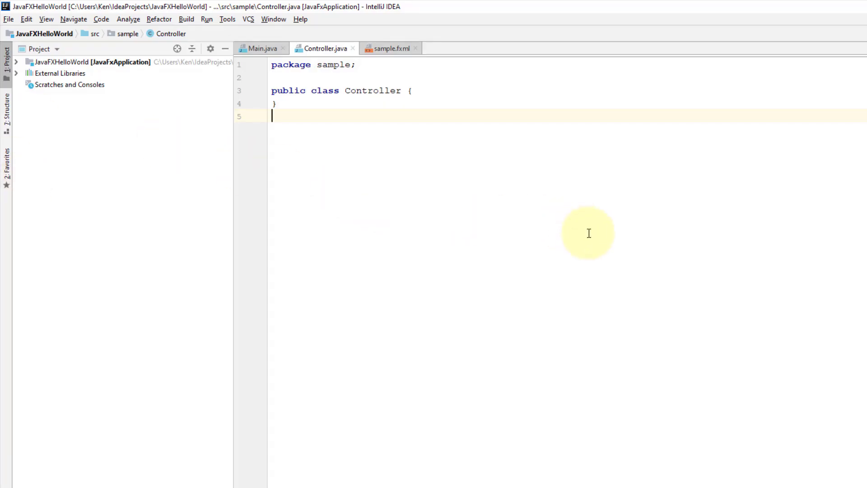
Step: Show sample.fxml in the editor and expand the JavaFXHelloWorld project tree down to the files in src's sample package
click(388, 48)
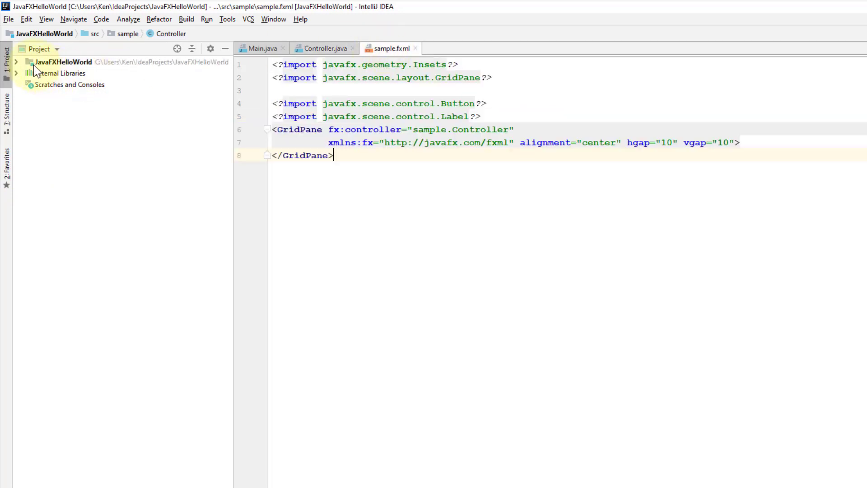
click(17, 63)
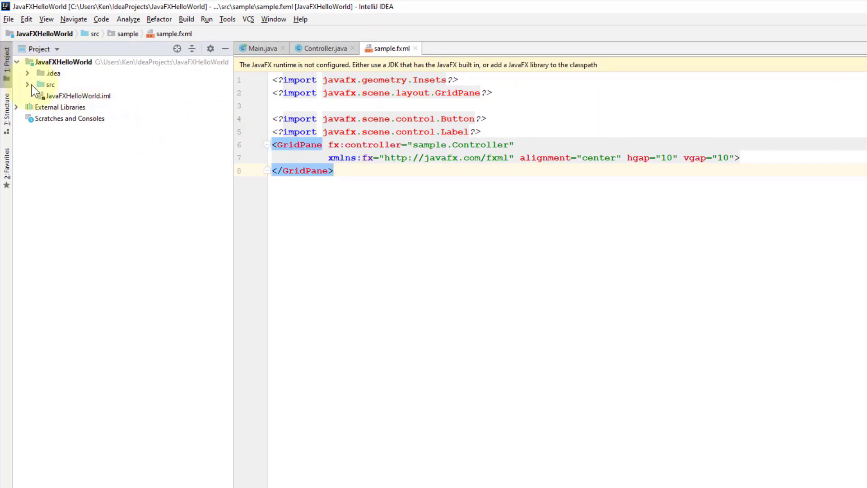
click(28, 85)
click(39, 95)
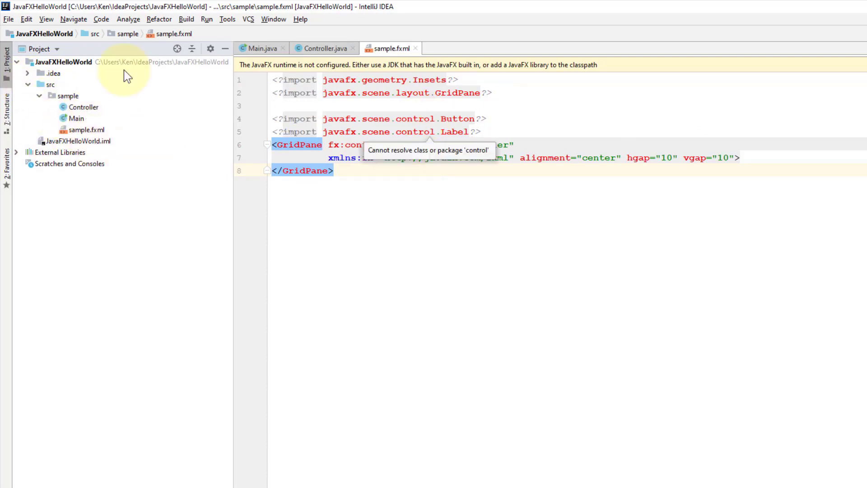
Step: Open the project structure's library settings and start adding a new Java project library
click(8, 20)
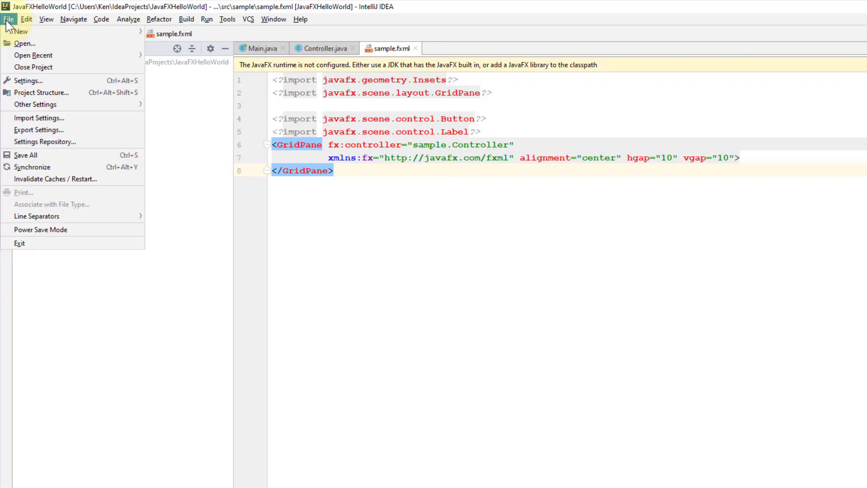
click(46, 93)
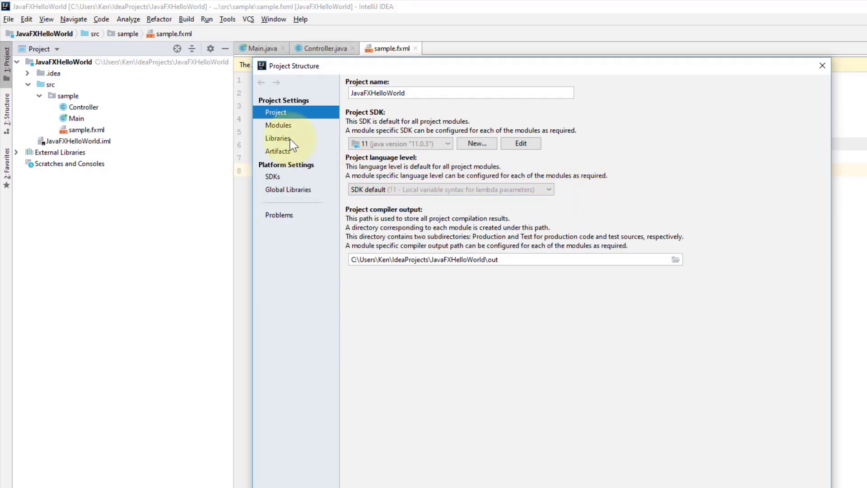
click(278, 138)
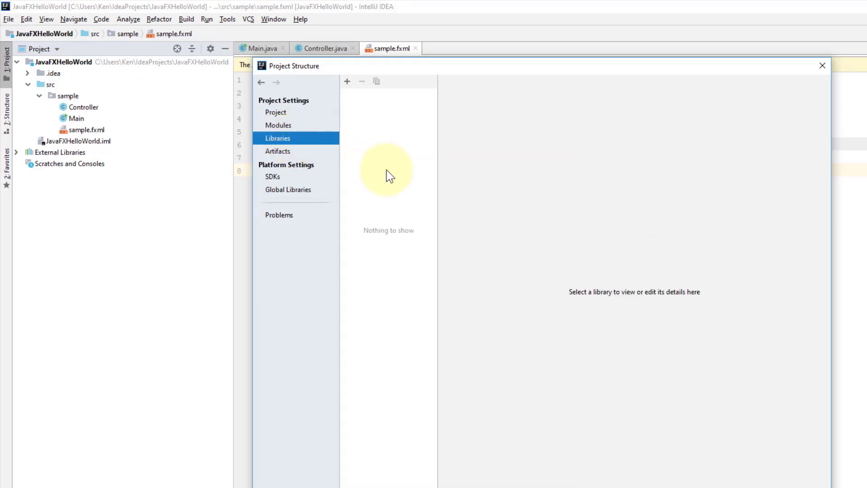
click(347, 82)
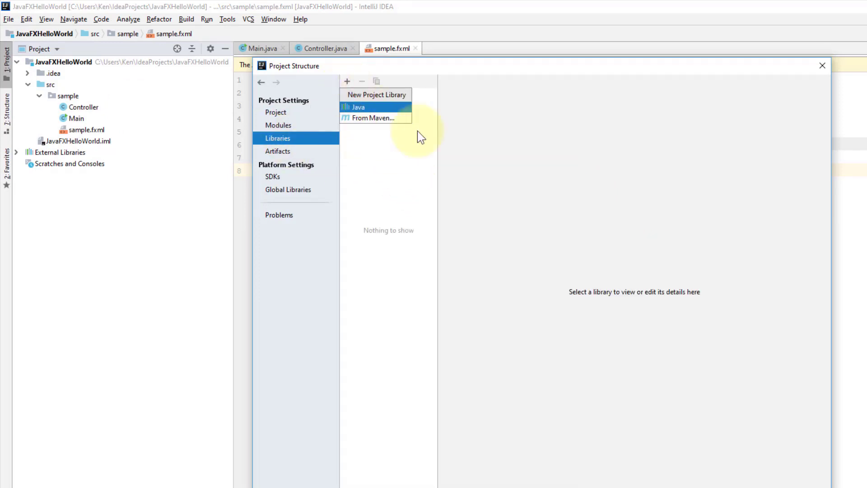
click(381, 108)
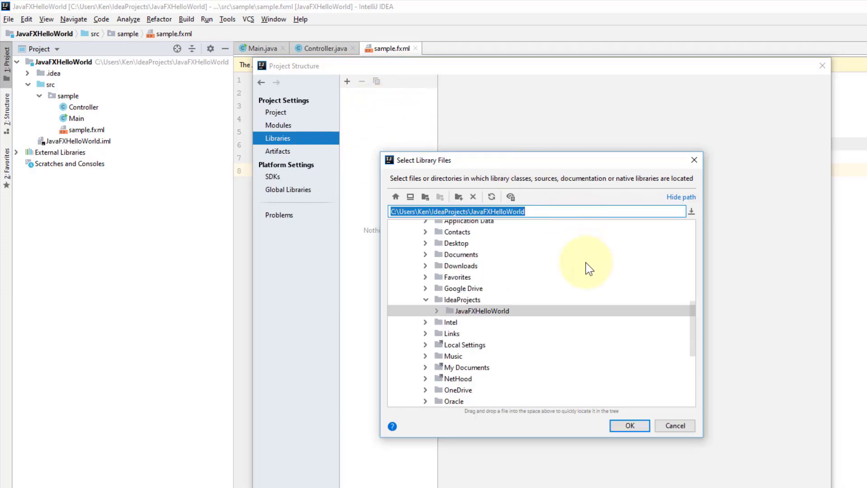
Step: Add C:\Program Files\Java\javafx-sdk-11.0.2\lib as the project library and accept the project structure changes
scroll(586, 267, down, 5)
scroll(586, 267, up, 3)
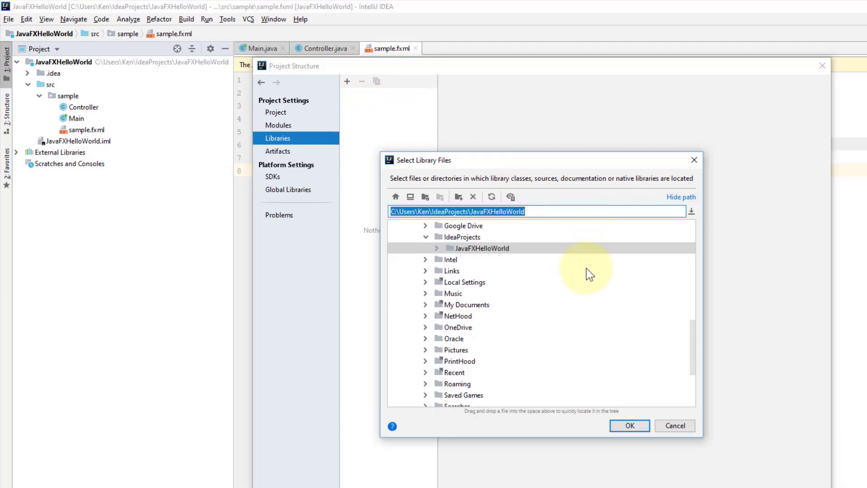
scroll(586, 268, up, 7)
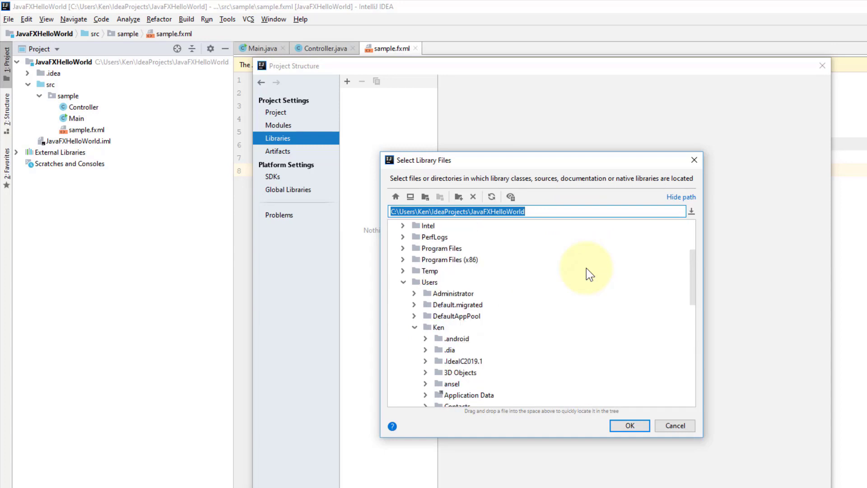
click(402, 248)
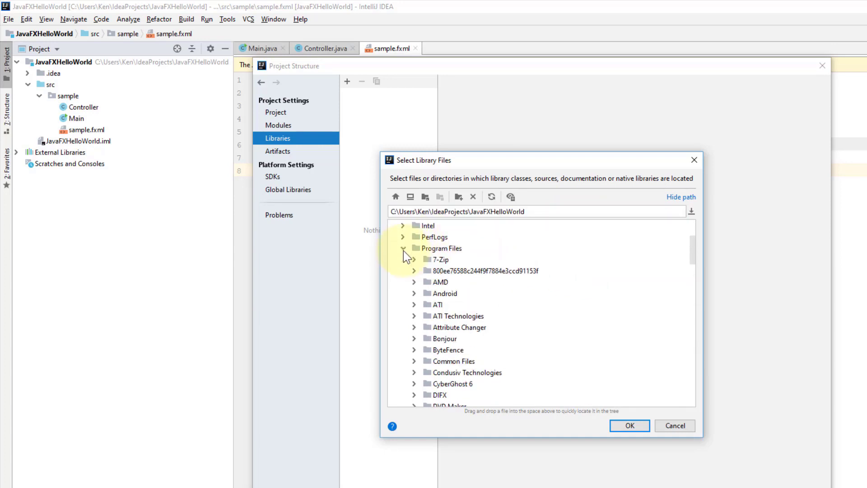
scroll(442, 283, down, 4)
scroll(451, 293, down, 2)
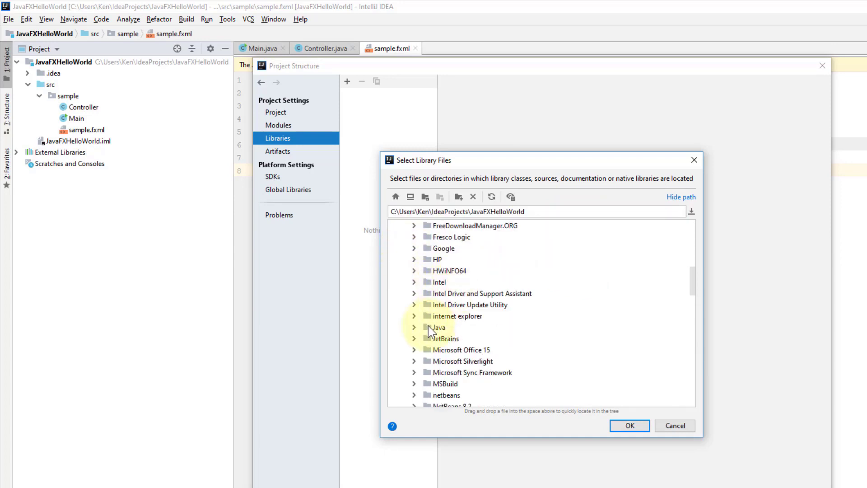
click(417, 325)
click(415, 325)
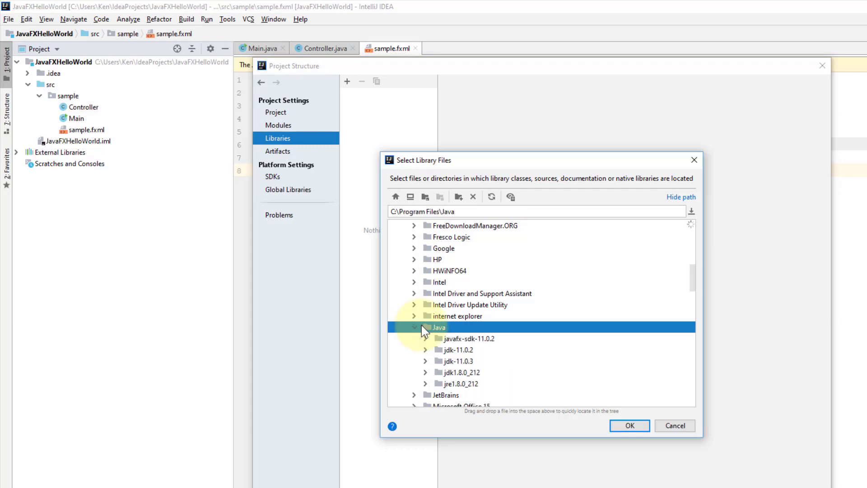
scroll(452, 321, down, 2)
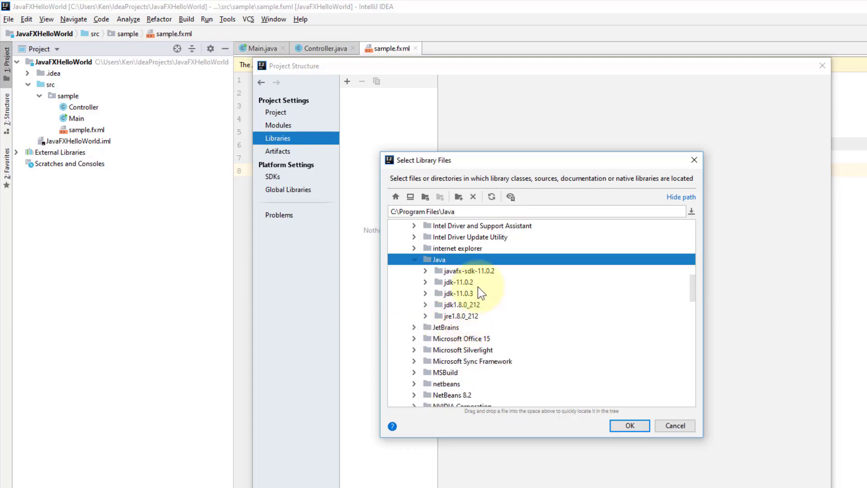
click(472, 271)
click(425, 270)
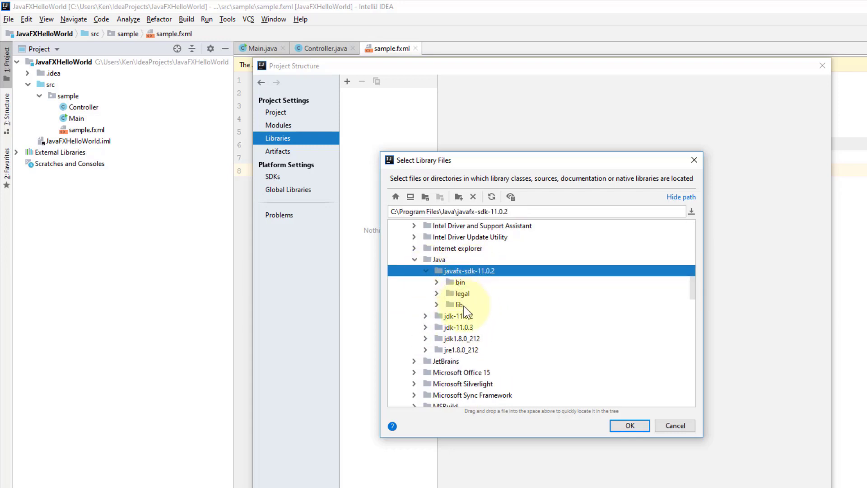
click(459, 304)
click(630, 427)
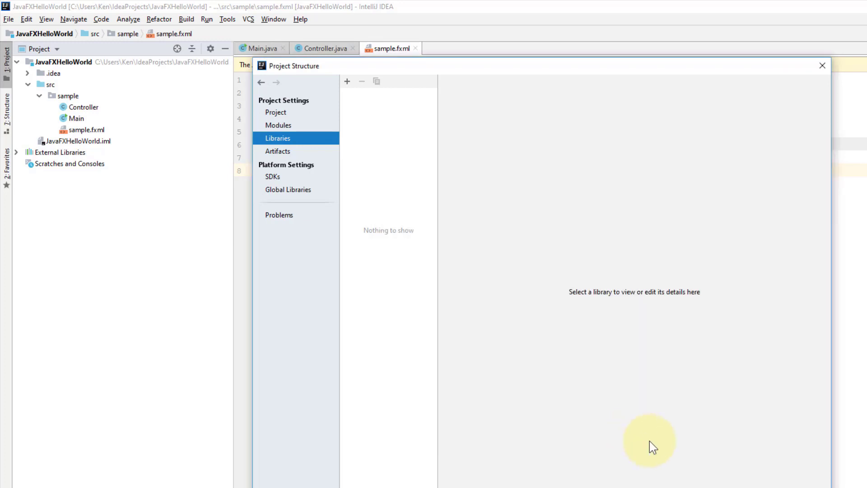
click(605, 423)
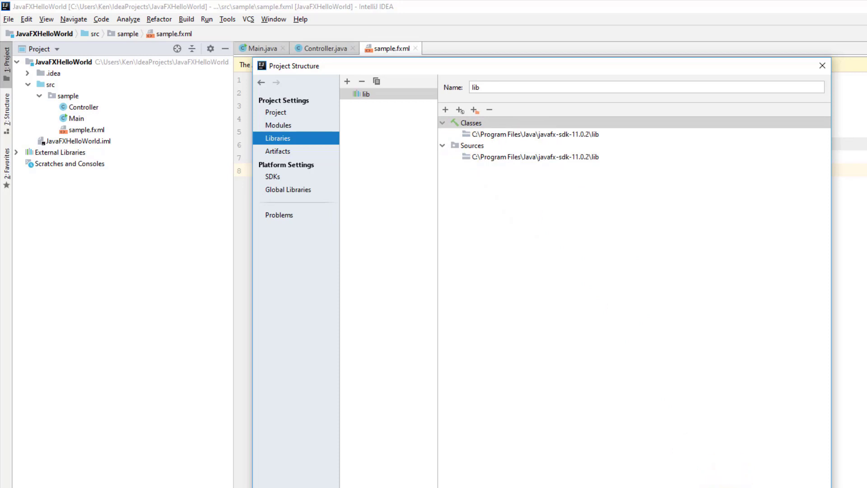
click(727, 487)
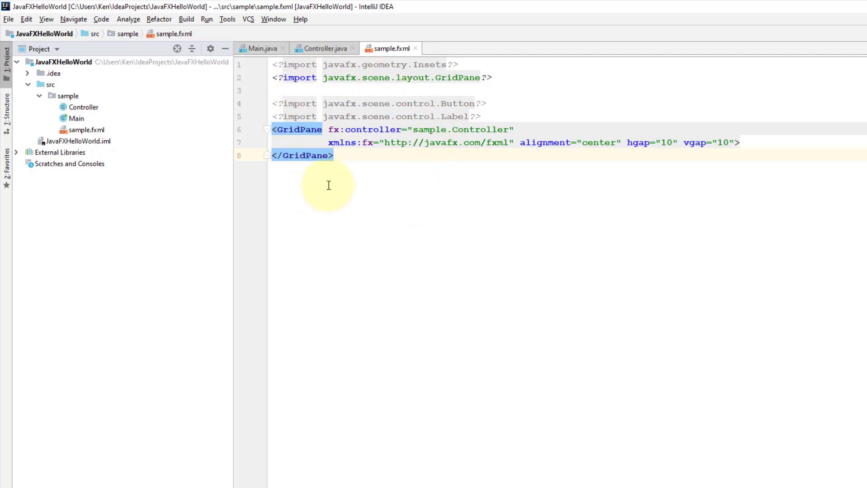
Step: Open the JavaFX settings under Languages & Frameworks and start browsing for the SceneBuilder executable
click(8, 19)
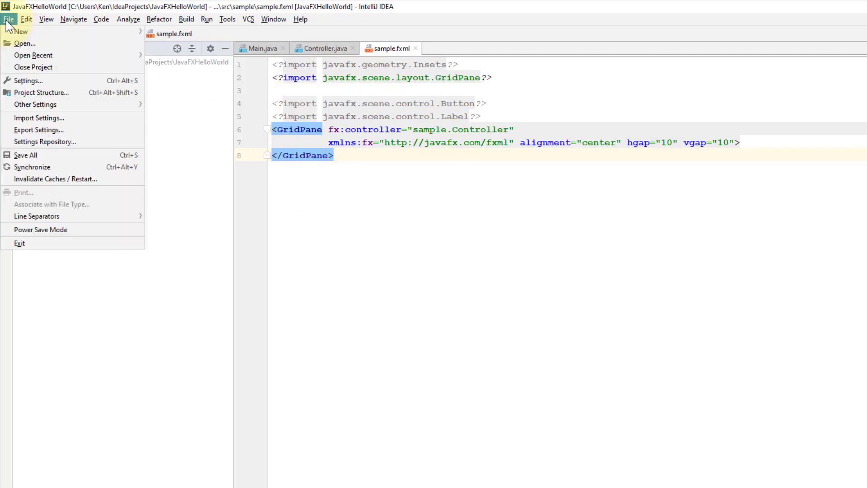
click(44, 79)
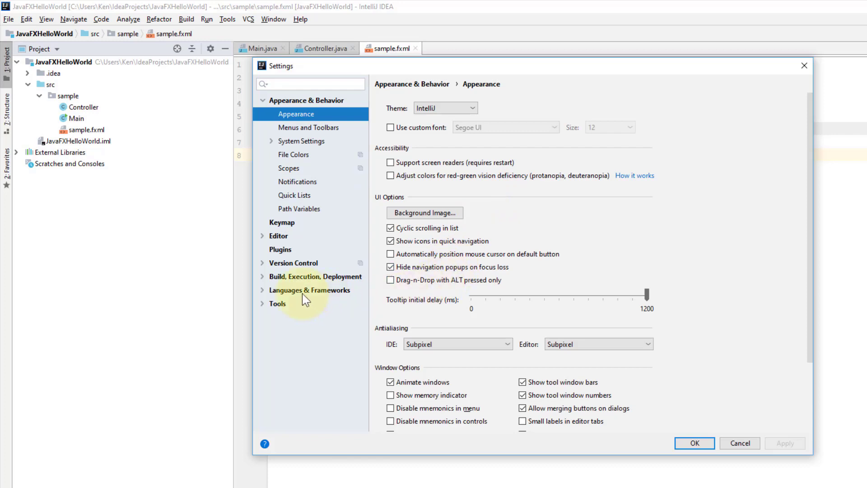
click(264, 289)
click(292, 316)
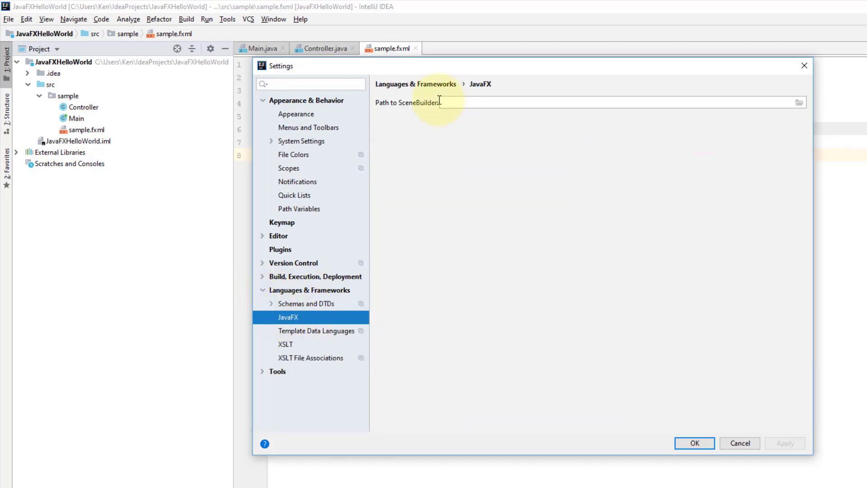
click(799, 103)
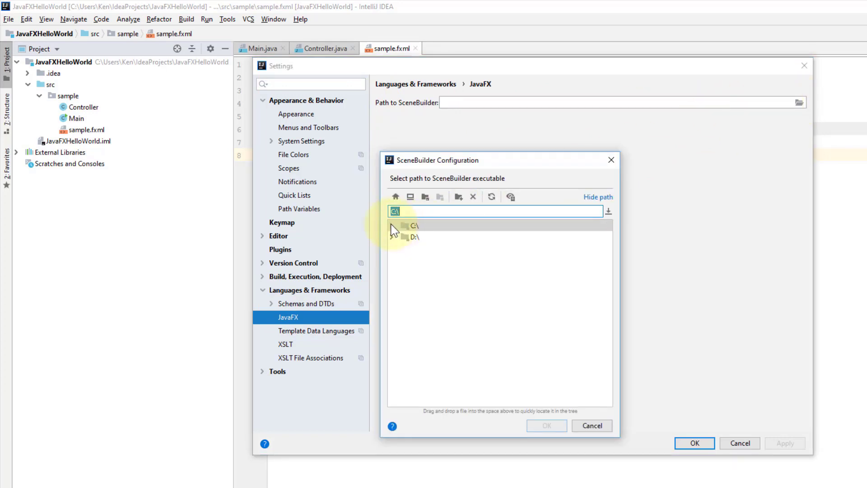
Step: Set the path to SceneBuilder to C:\Program Files\SceneBuilder\SceneBuilder.exe, then apply and accept the settings
click(391, 224)
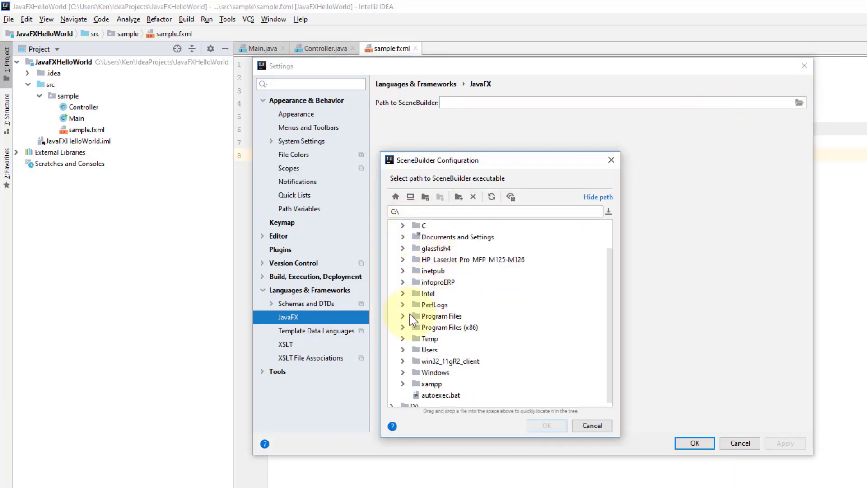
click(402, 316)
scroll(442, 289, down, 10)
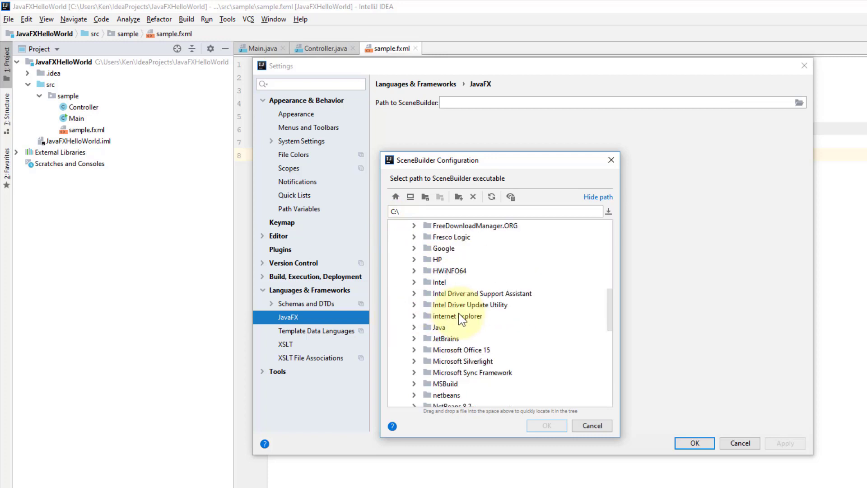
scroll(461, 317, down, 5)
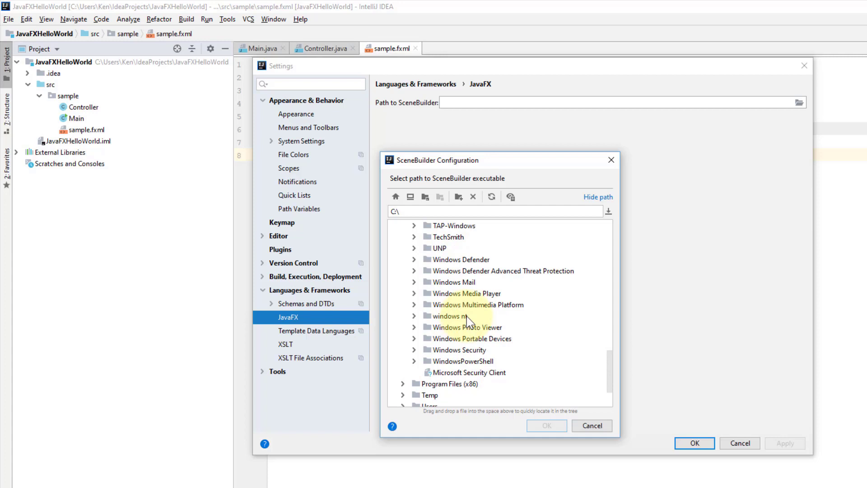
scroll(467, 316, up, 2)
click(413, 237)
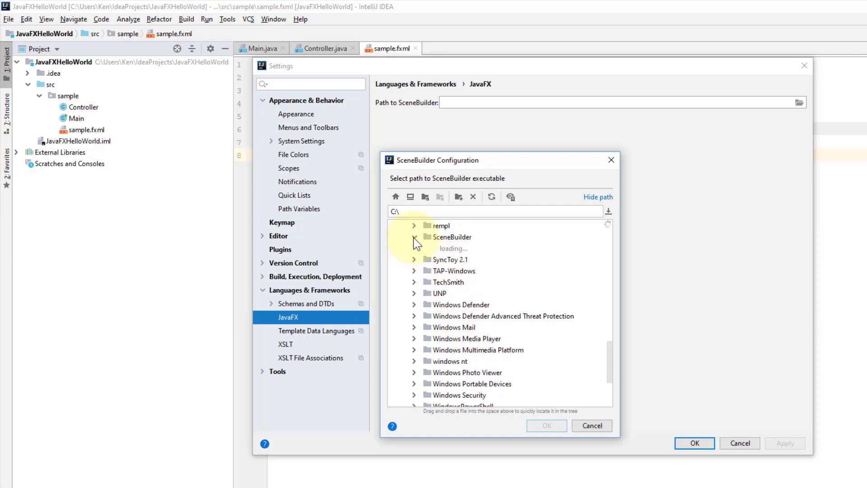
scroll(492, 271, down, 10)
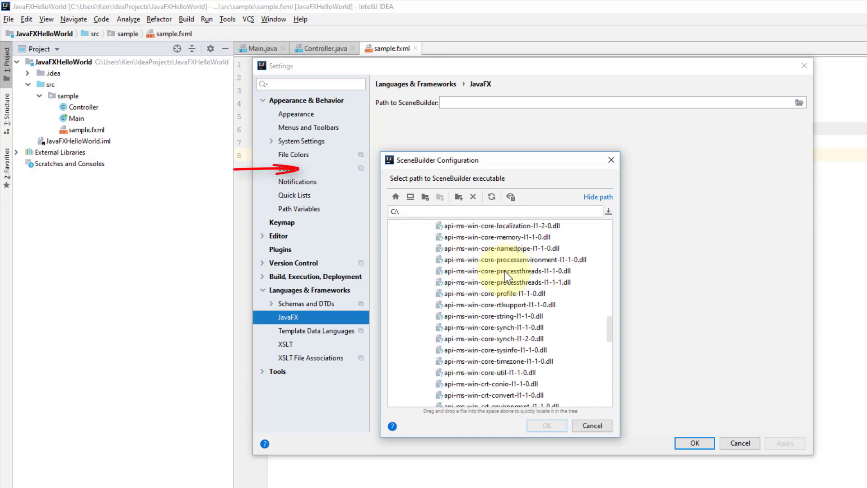
scroll(504, 270, down, 7)
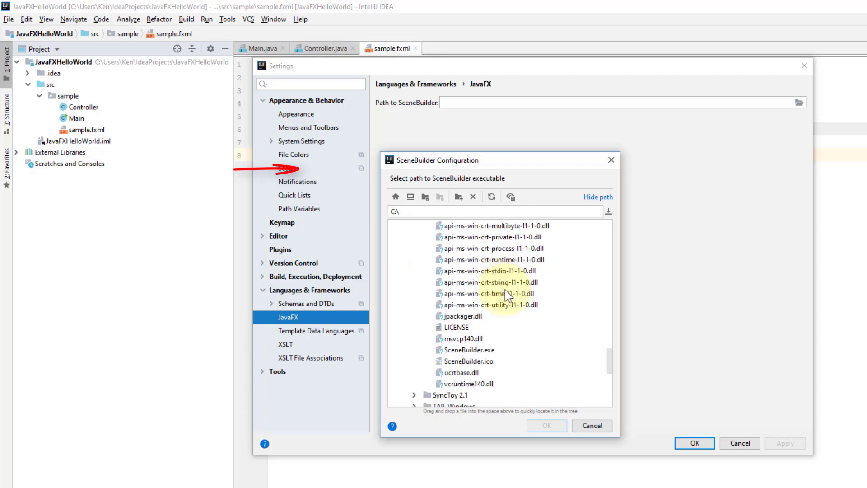
click(494, 350)
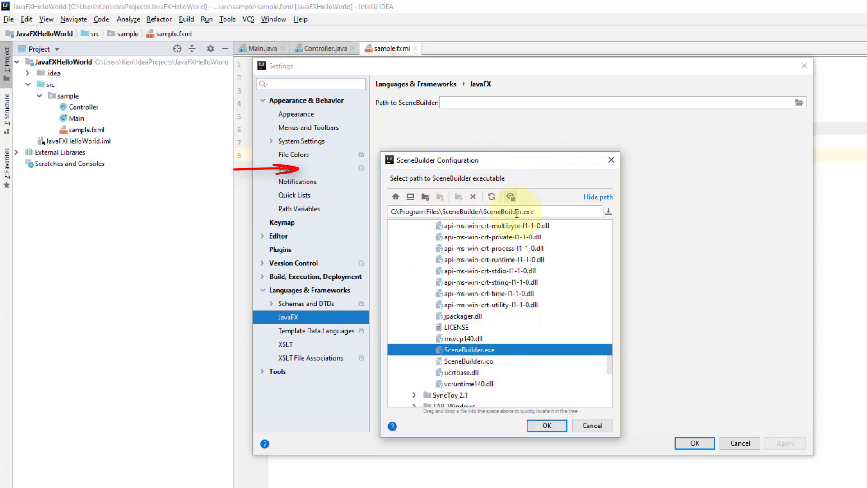
click(553, 426)
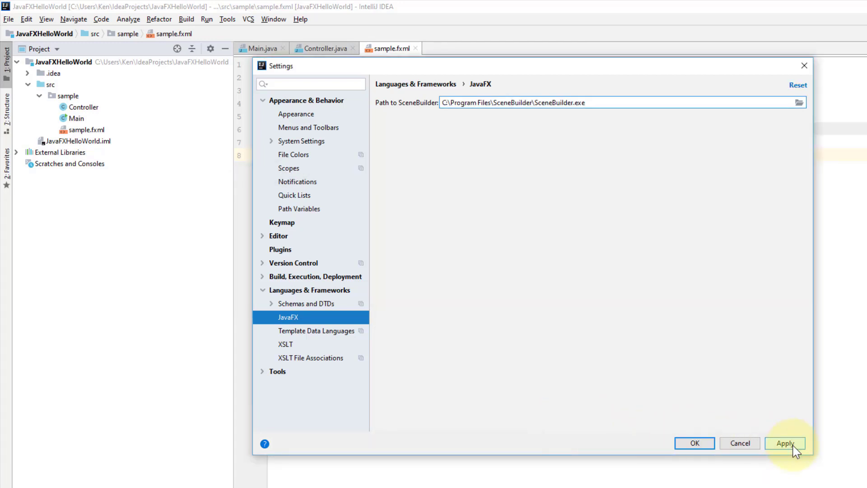
click(793, 444)
click(698, 443)
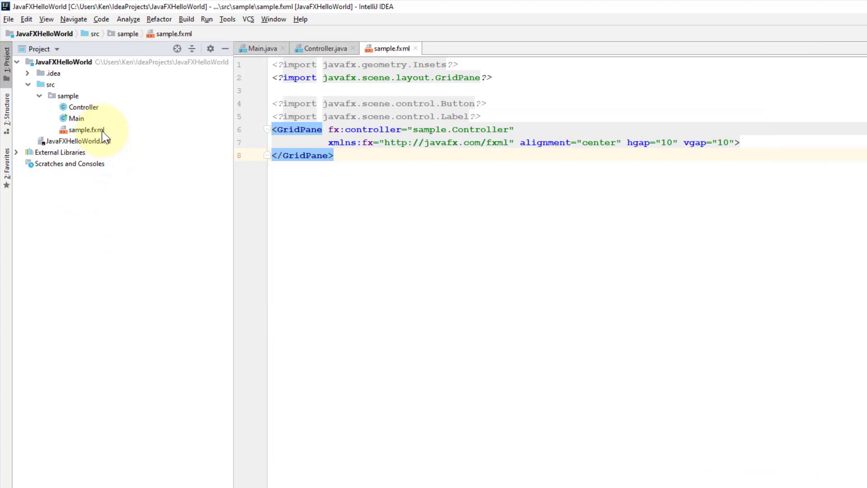
Step: Run the Main configuration of the JavaFXHelloWorld project
click(206, 19)
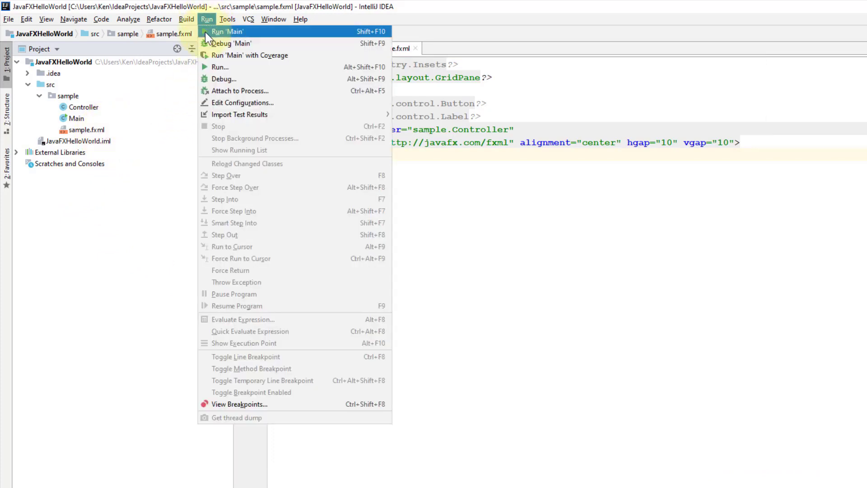
click(205, 32)
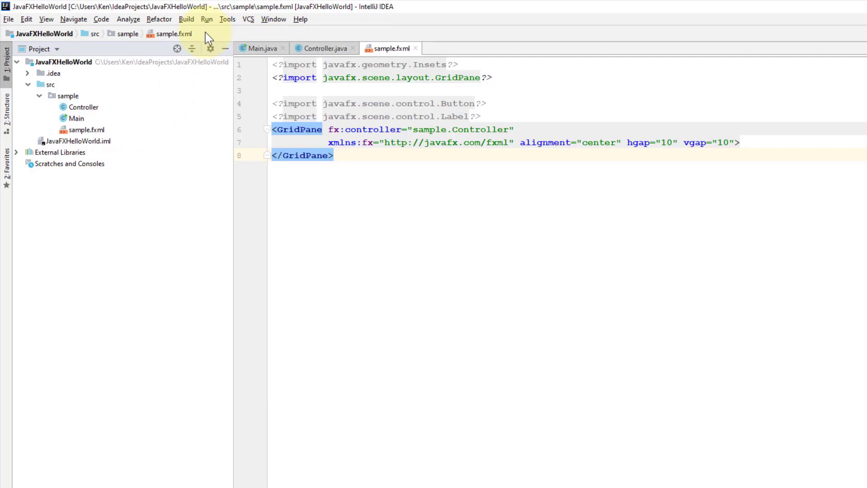
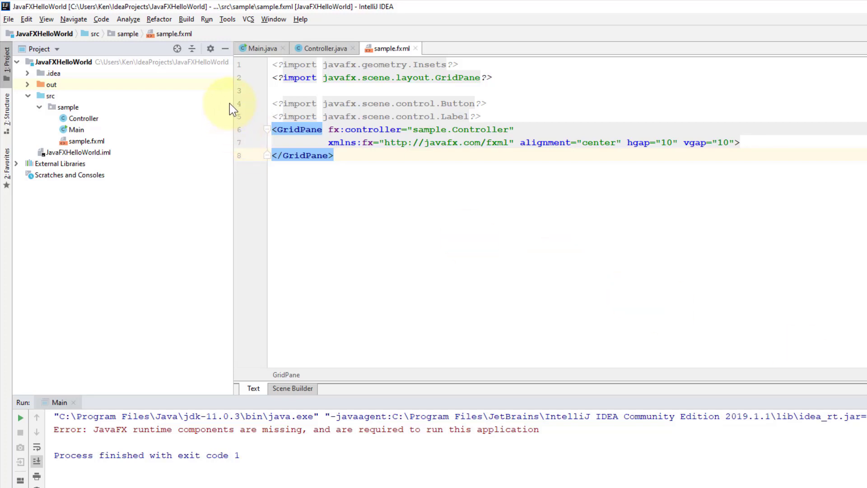
Step: Set the Main run configuration's VM options to --module-path "C:\Program Files\Java\javafx-sdk-11.0.2\lib" --add-modules=javafx.controls,javafx.fxml and accept the configuration
click(208, 21)
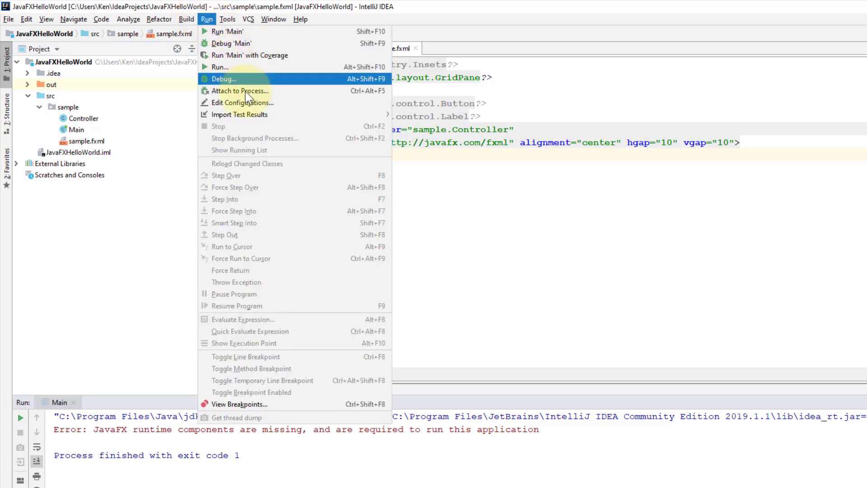
click(248, 102)
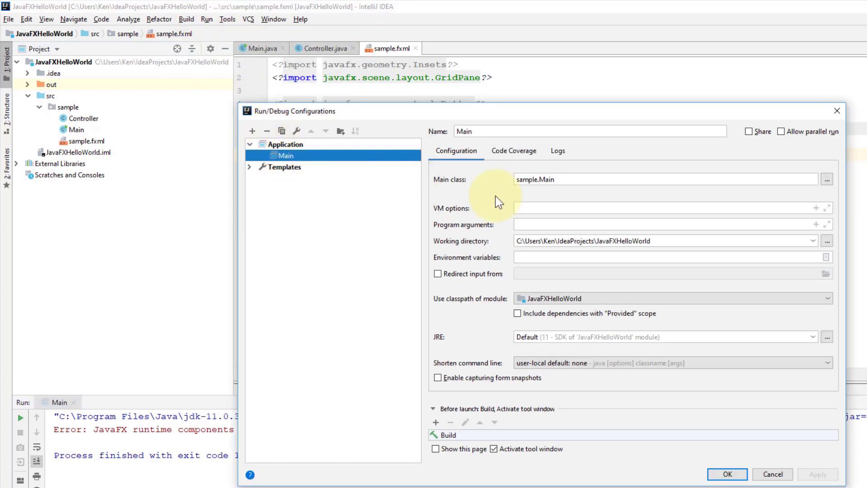
click(535, 209)
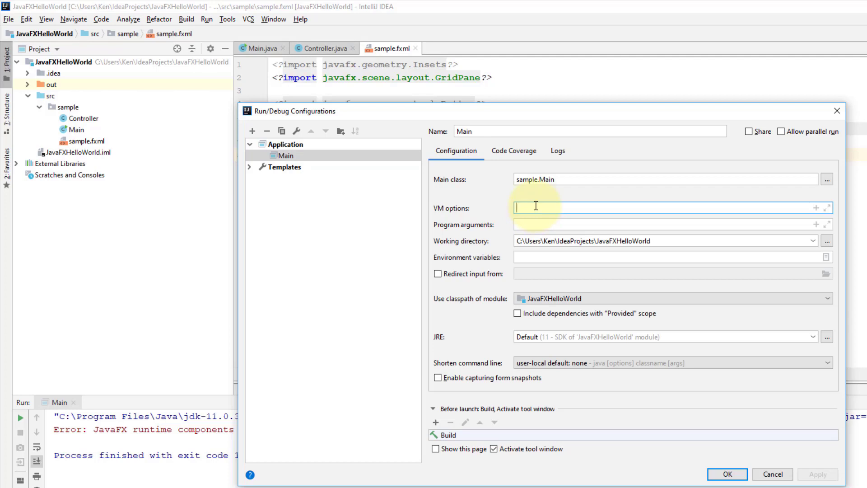
text(--module-path "C:\Program Files\Java\javafx-sdk-11.0.2\lib" --add-modules=javafx.controls,javafx.fxml)
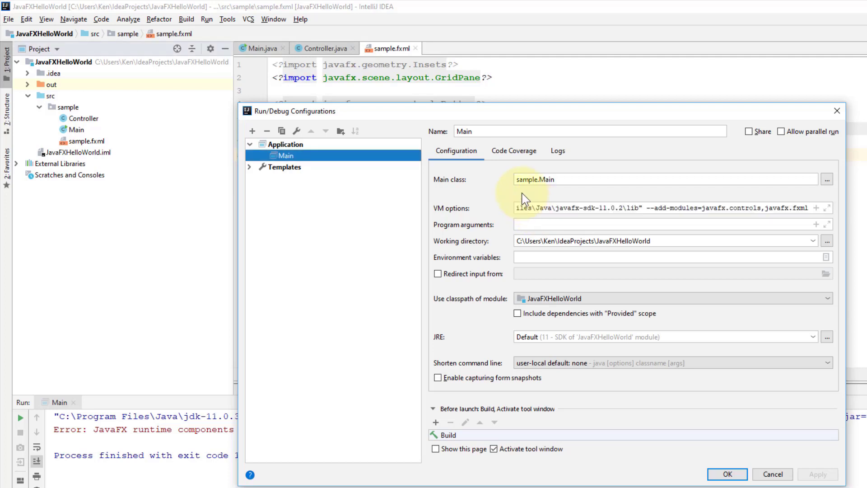
click(826, 209)
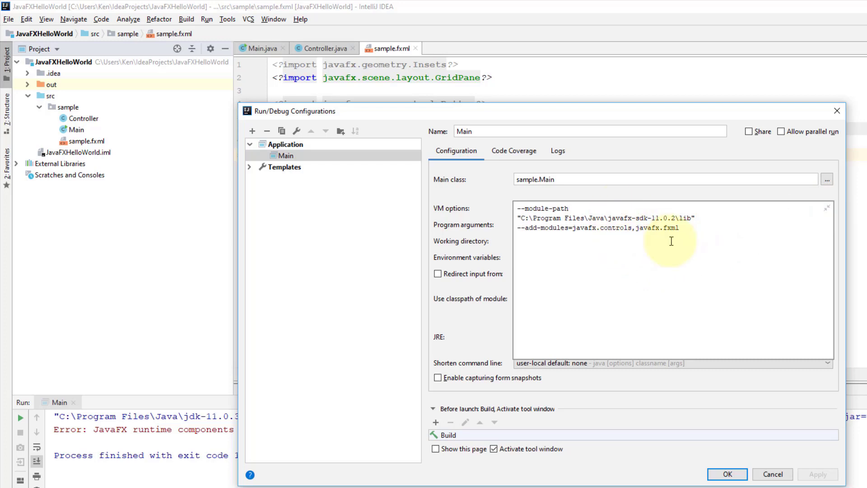
key(Delete)
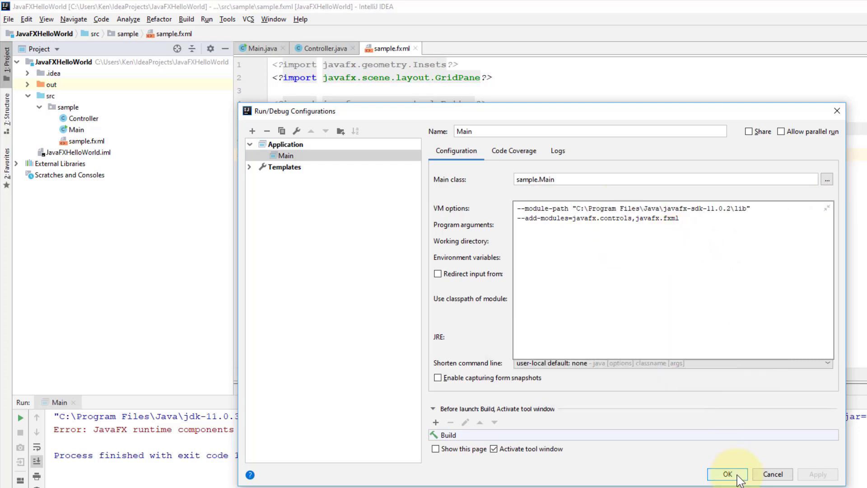
click(731, 474)
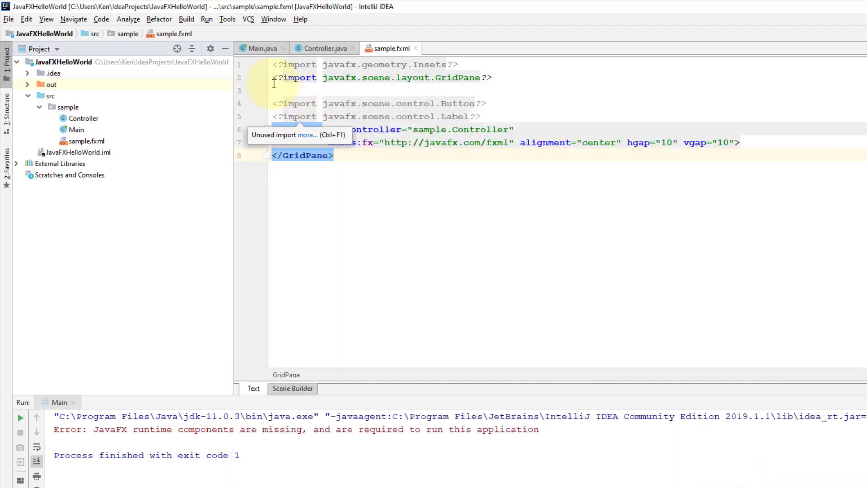
Step: Run the Main configuration with the JavaFX VM options, and close the Hello World window
click(206, 20)
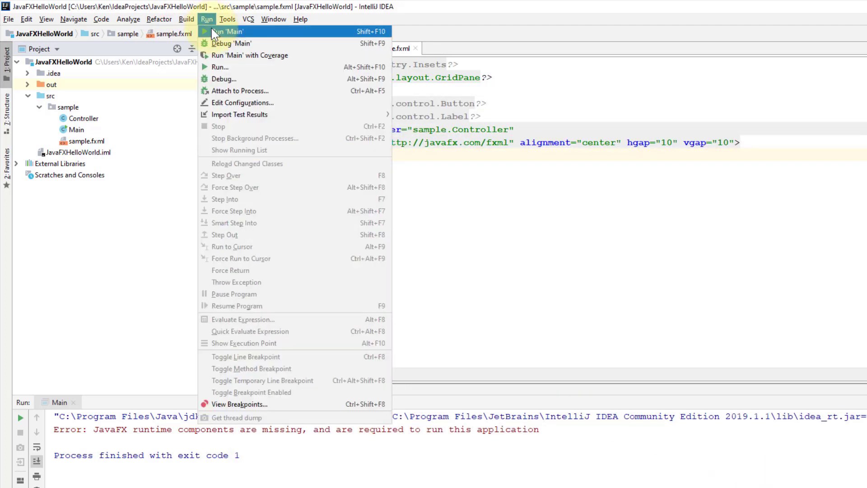
click(213, 31)
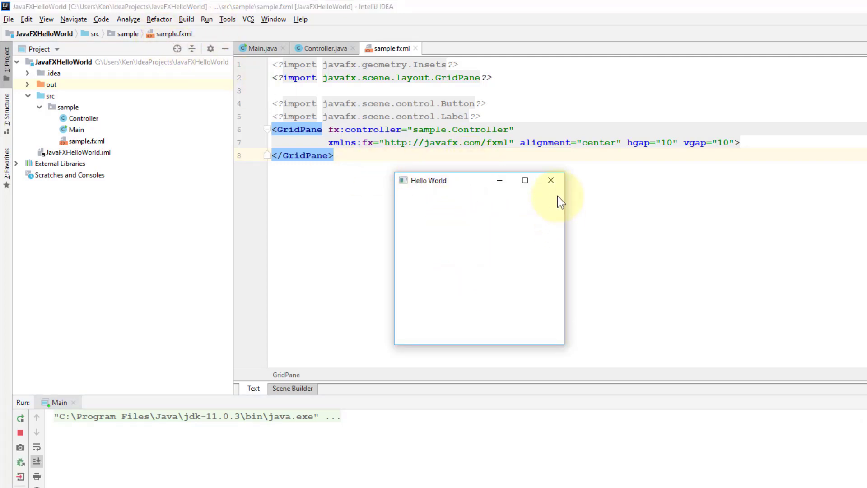
click(550, 180)
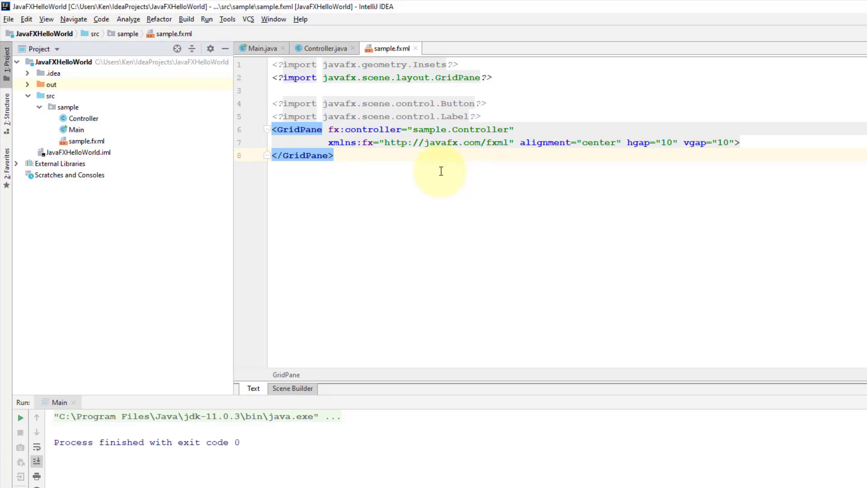
Step: Open sample.fxml from the project's sample package in SceneBuilder
click(93, 143)
right_click(94, 142)
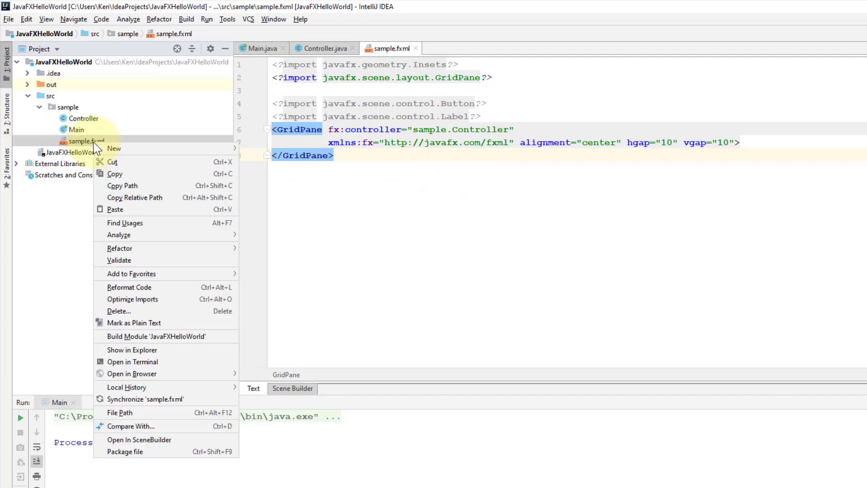
click(232, 442)
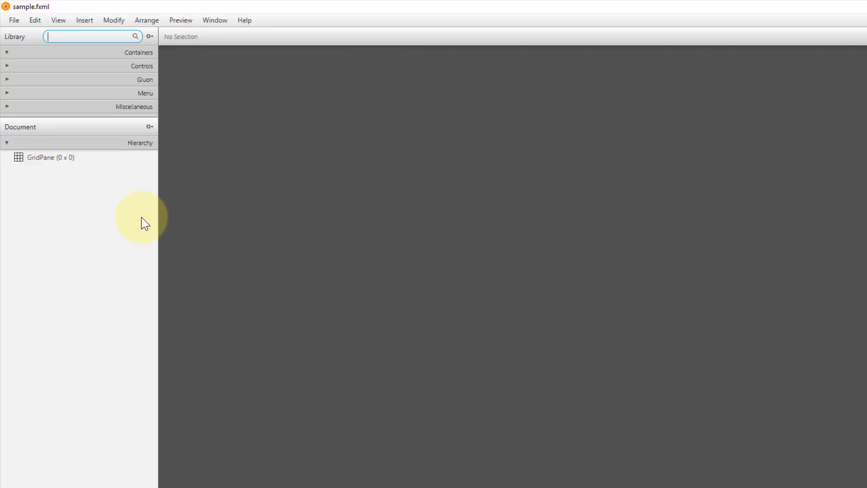
Step: Enlarge the library area and add a Button control to the GridPane in the document hierarchy
click(66, 165)
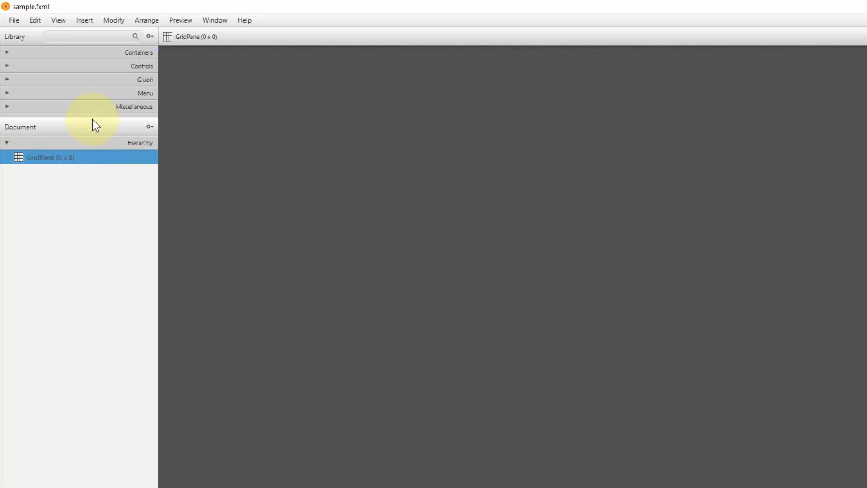
drag(92, 118, 98, 351)
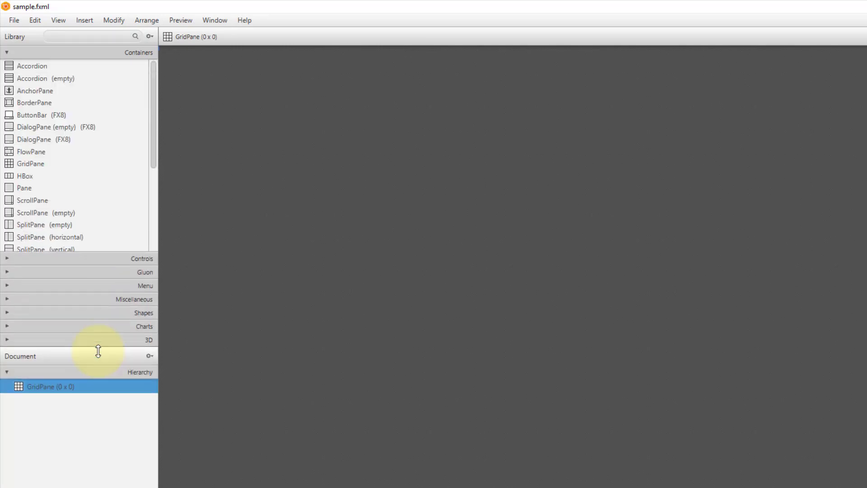
click(109, 260)
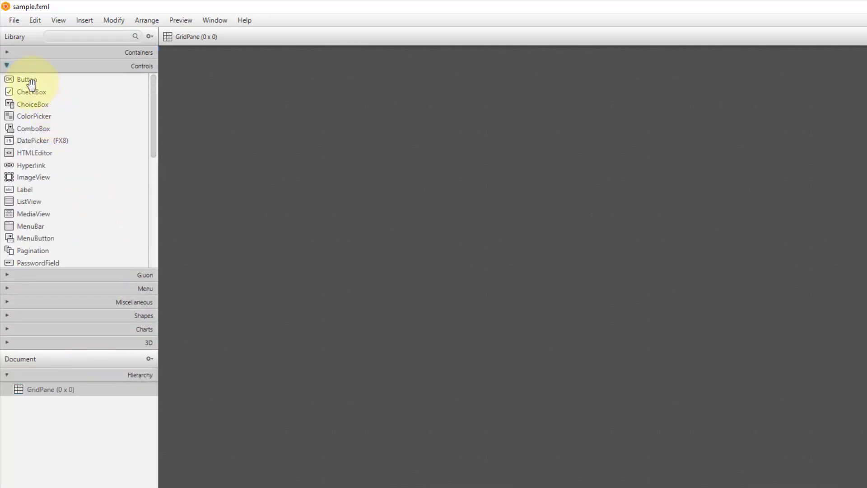
drag(30, 81, 71, 393)
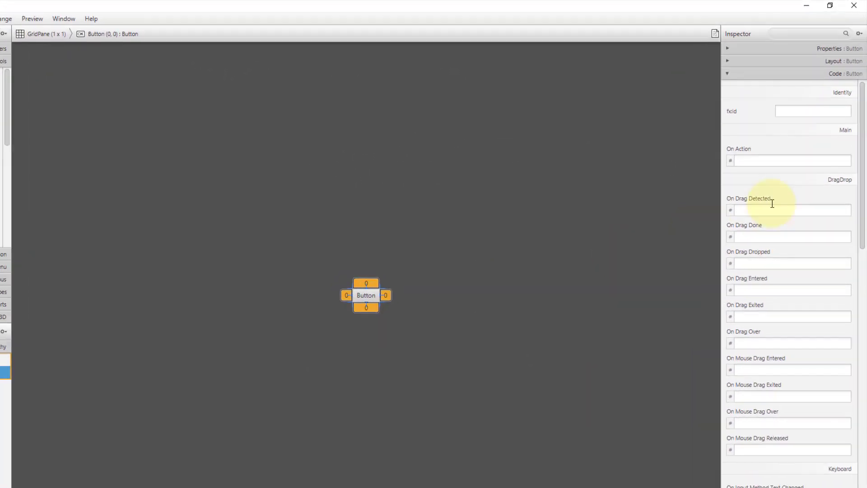
Step: Set the text property of the new button to OK
click(794, 54)
click(801, 91)
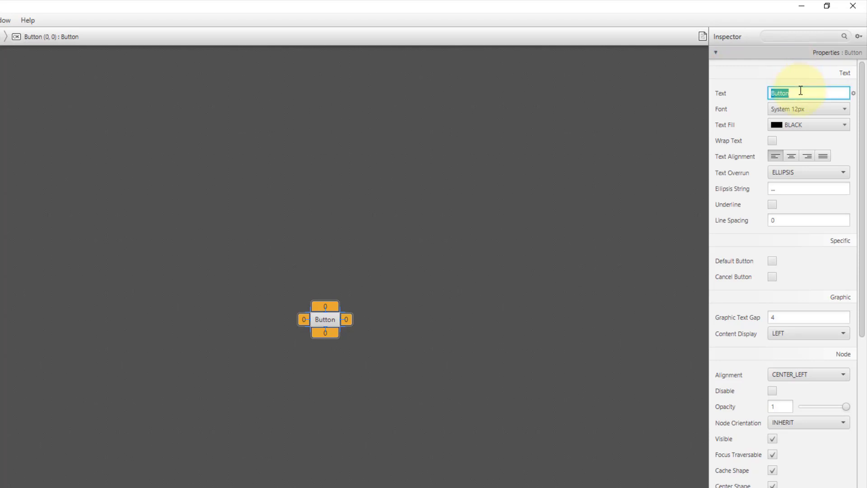
text(OK)
key(Return)
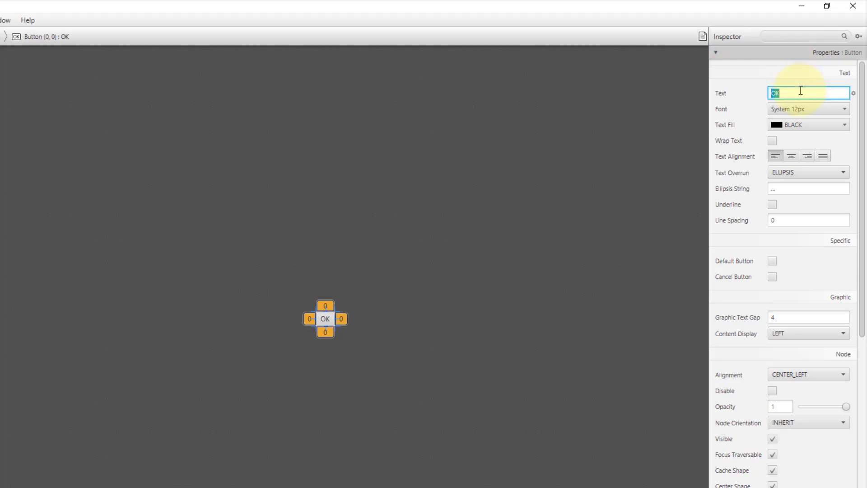
Step: Set the OK button's fx:id to btnOK in its code properties
click(796, 486)
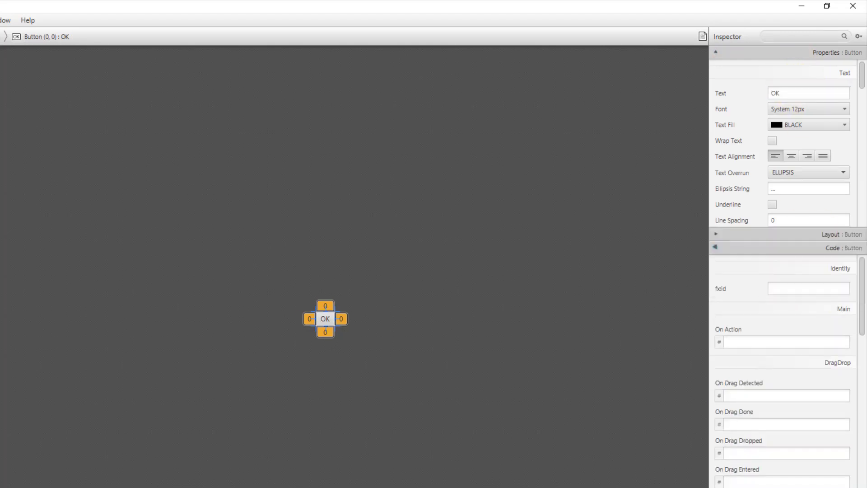
click(779, 116)
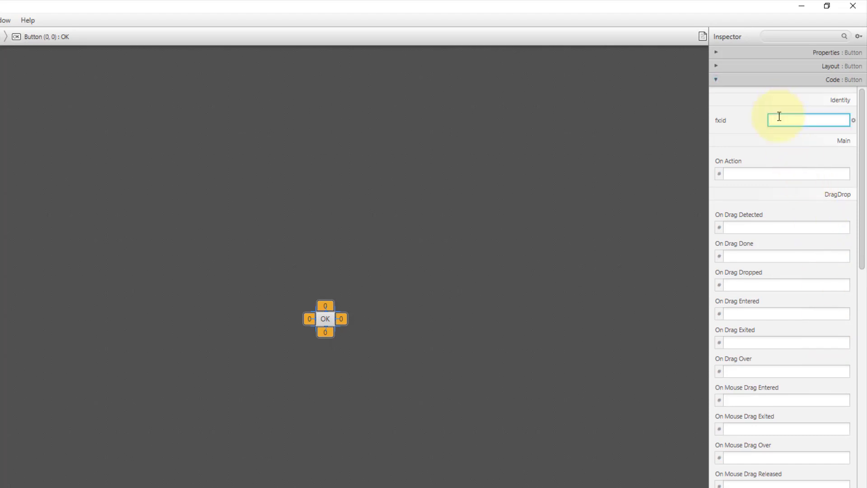
text(btnOK)
key(Return)
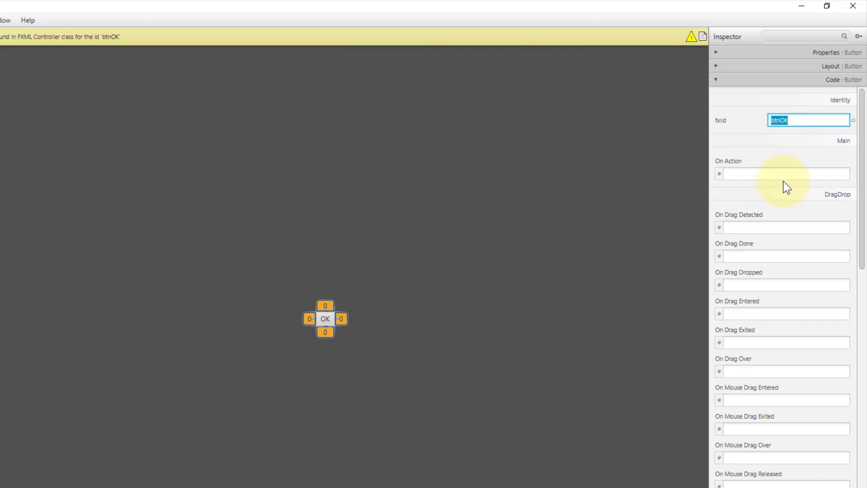
Step: Set the OK button's On Action handler to btnOKHandler
click(789, 170)
text(b)
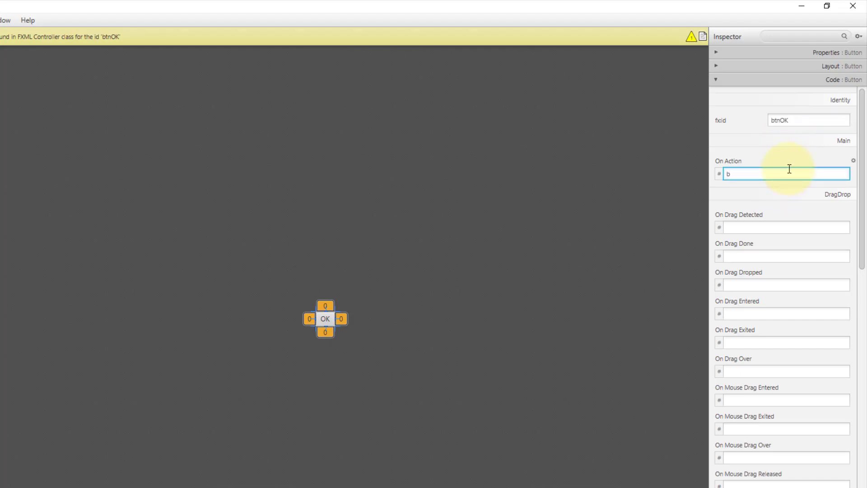
text(tnOK)
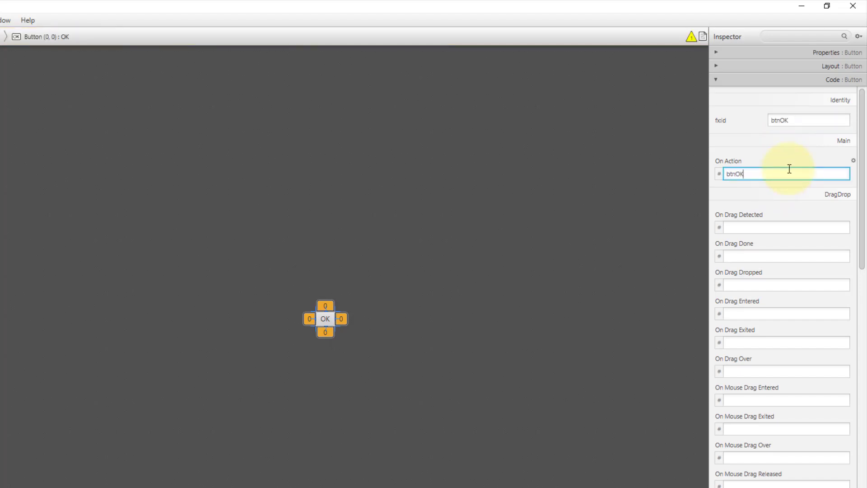
text(Hanld)
key(BackSpace)
key(BackSpace)
text(dler)
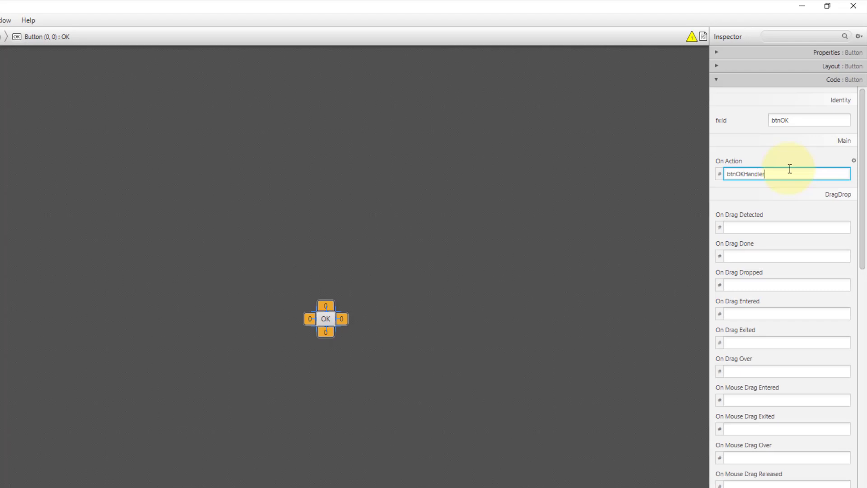
Step: Save the sample.fxml layout and minimize SceneBuilder to return to IntelliJ IDEA
click(15, 18)
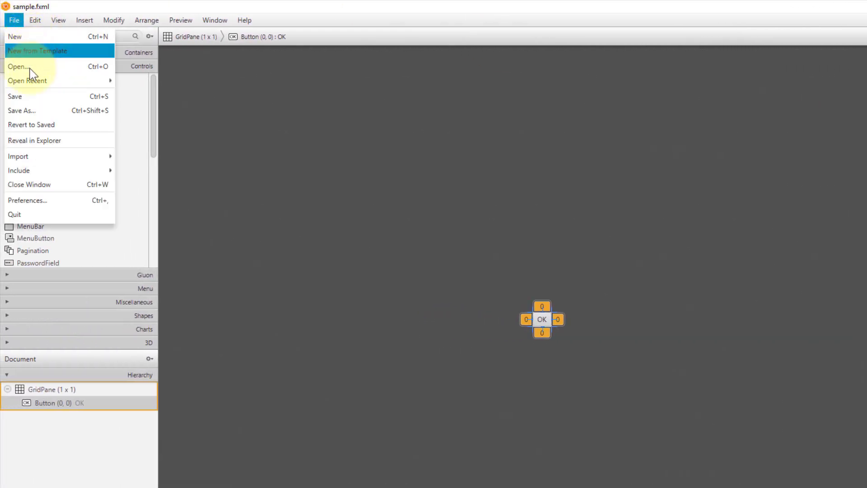
click(25, 95)
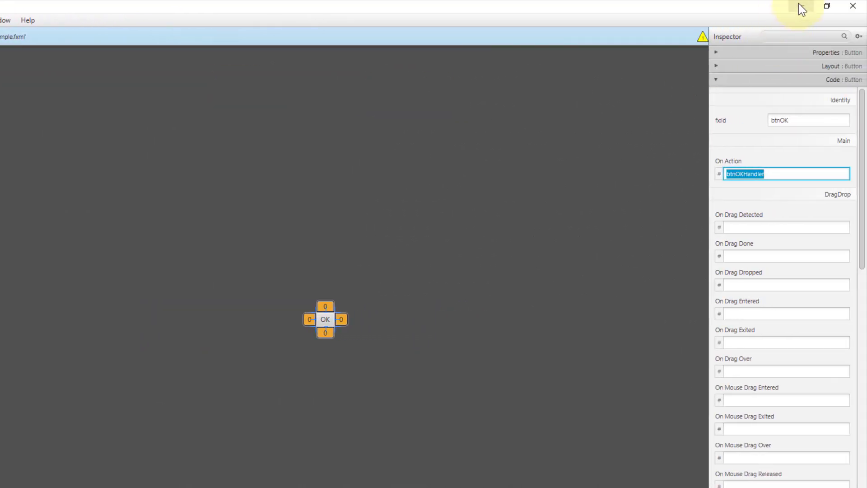
click(798, 5)
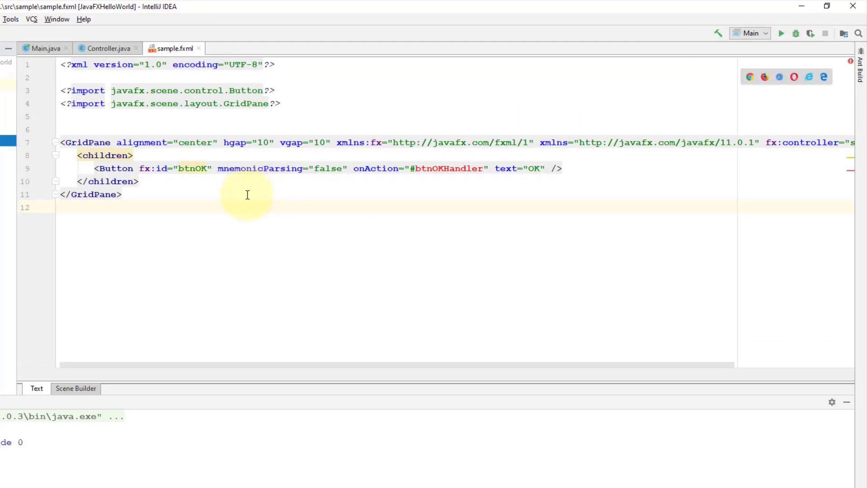
Step: Create the missing method btnOKHandler in Controller from the button's onAction attribute in sample.fxml, and show Controller.java
click(251, 90)
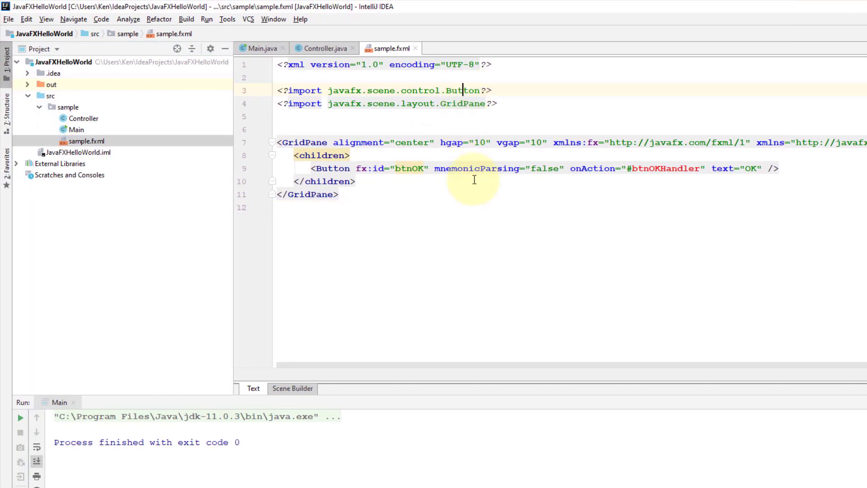
click(654, 168)
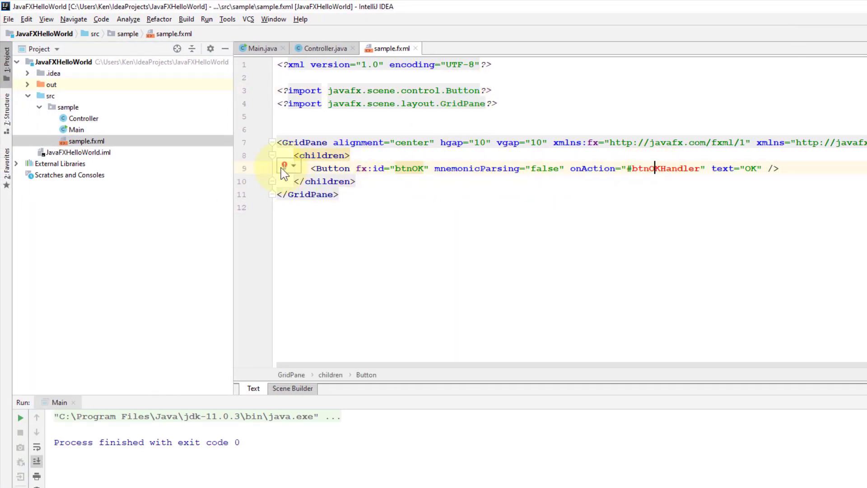
click(287, 168)
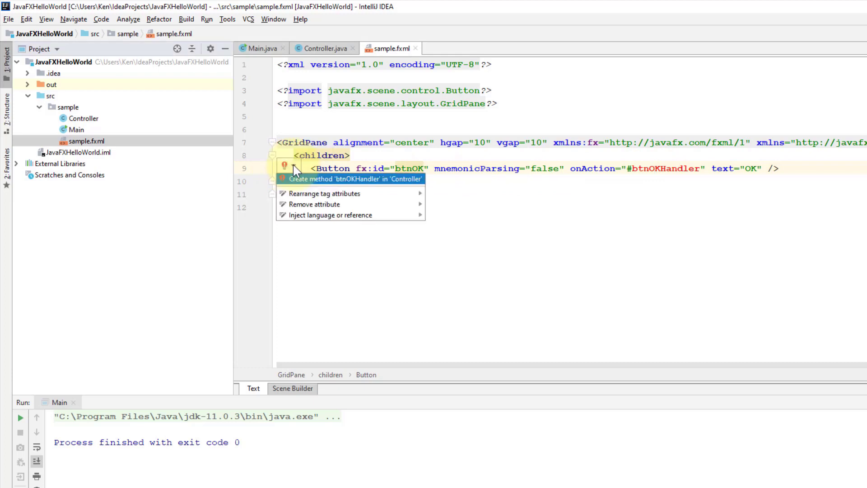
click(315, 182)
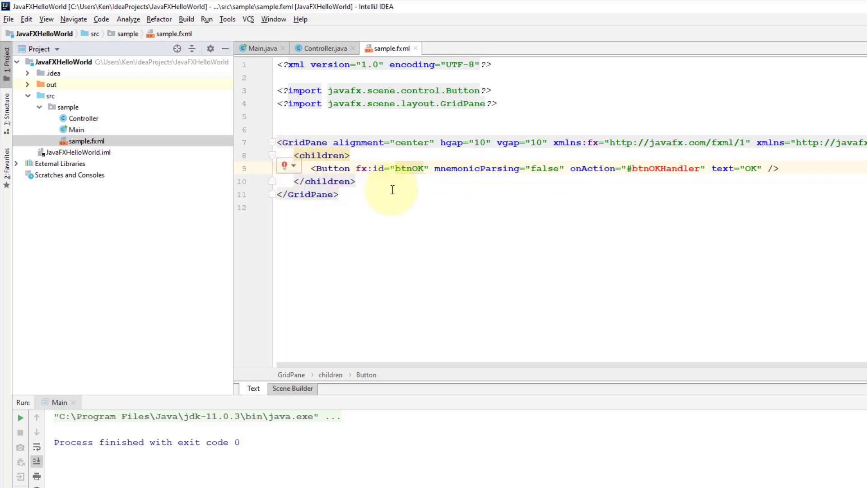
click(322, 50)
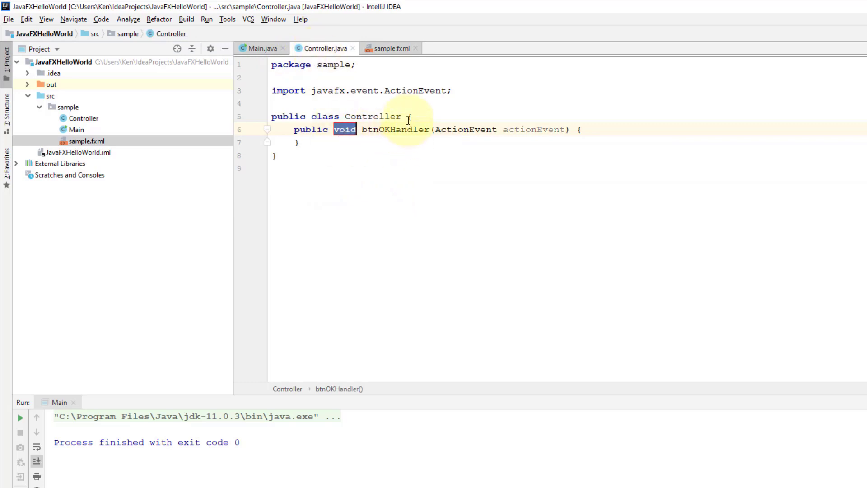
Step: Make the Controller class implement the Initializable interface from javafx.fxml, with its import
click(409, 118)
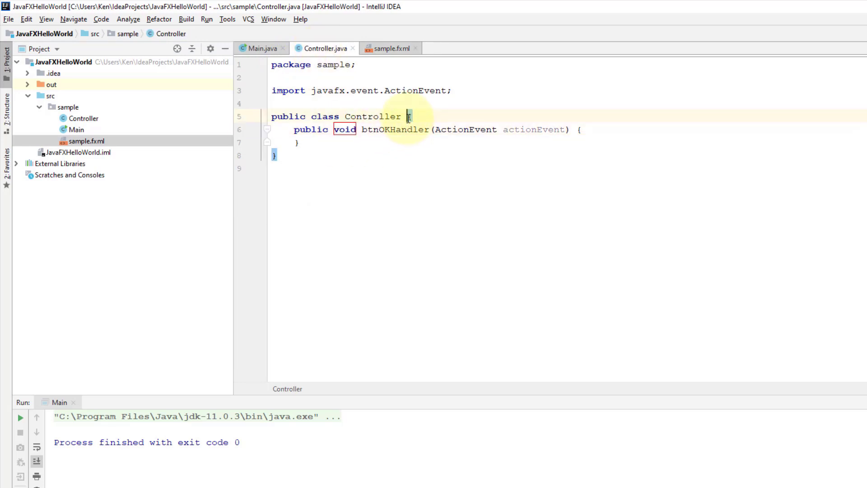
text(im)
key(Return)
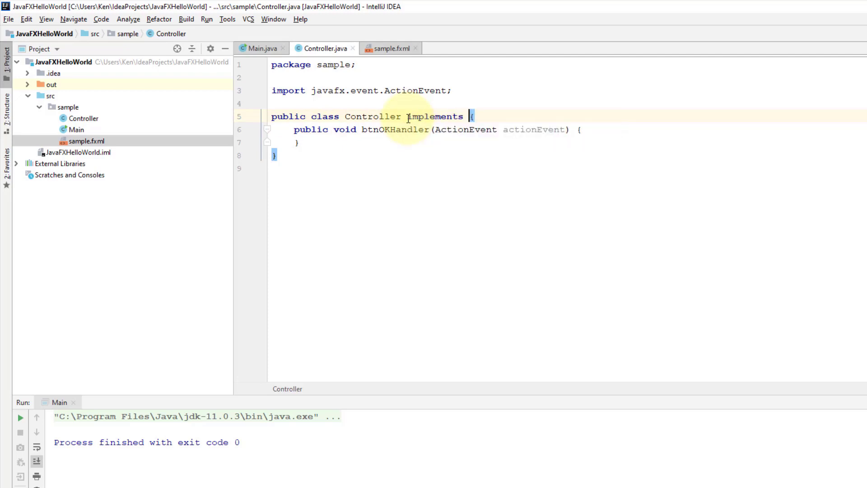
text(In)
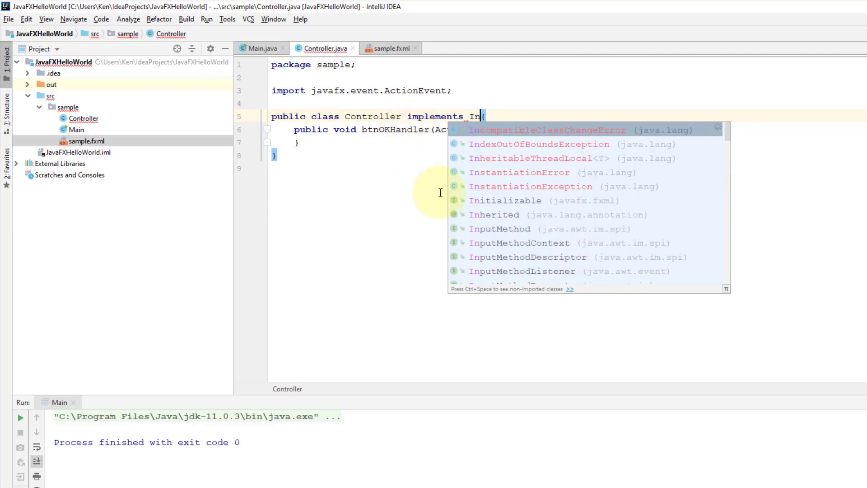
click(509, 201)
key(Return)
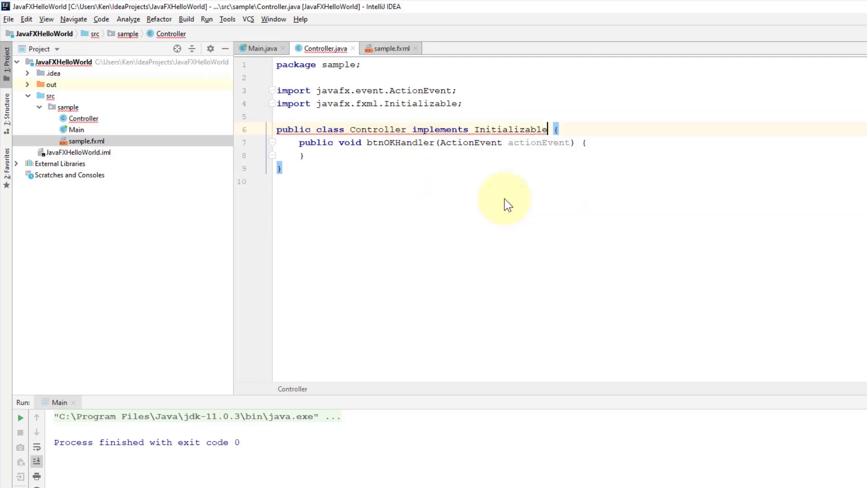
click(285, 118)
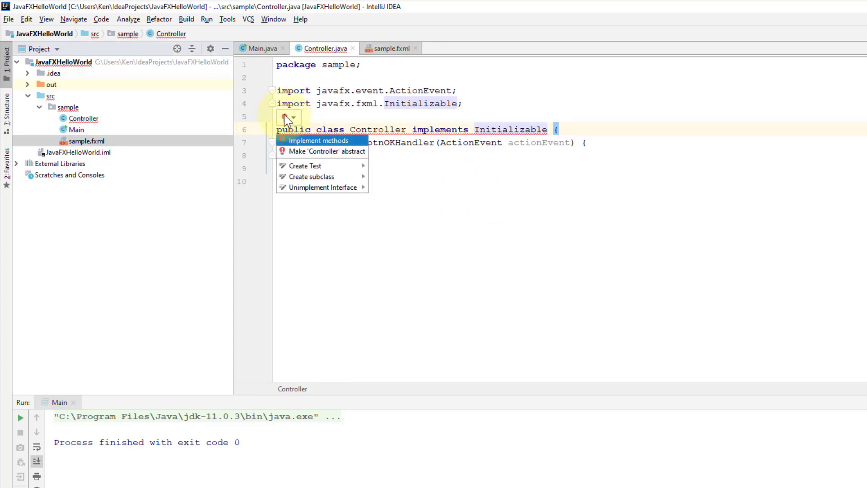
click(300, 139)
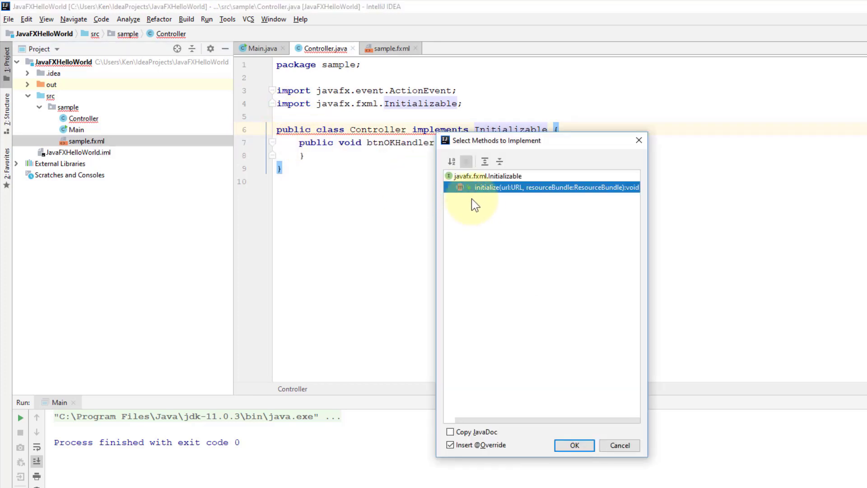
click(581, 450)
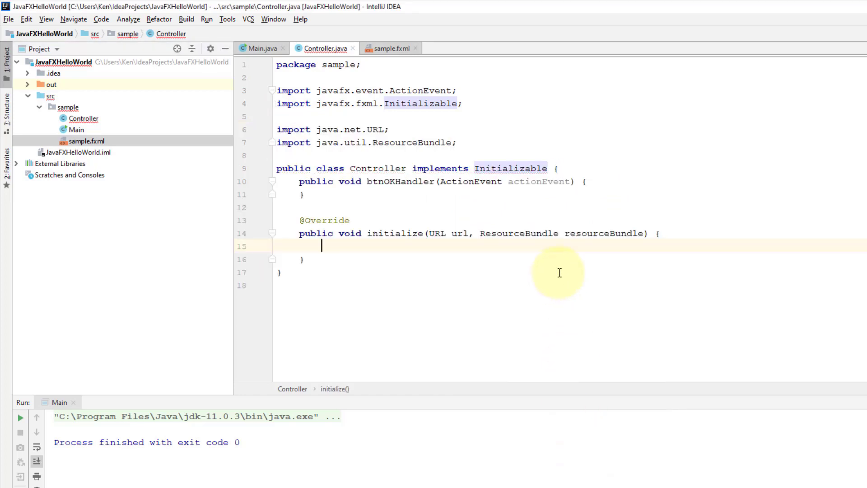
Step: Add a System.out.println statement printing "JavaFX Hello World!" to the body of btnOKHandler
click(601, 182)
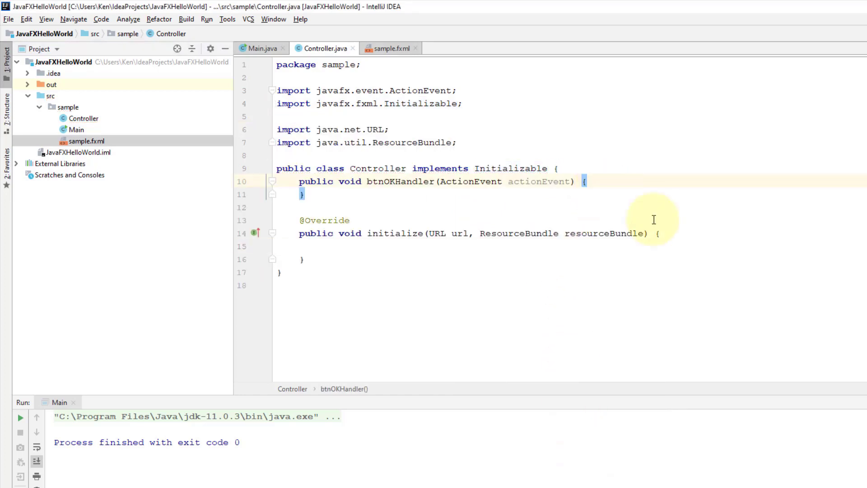
key(Return)
text(sout)
key(Tab)
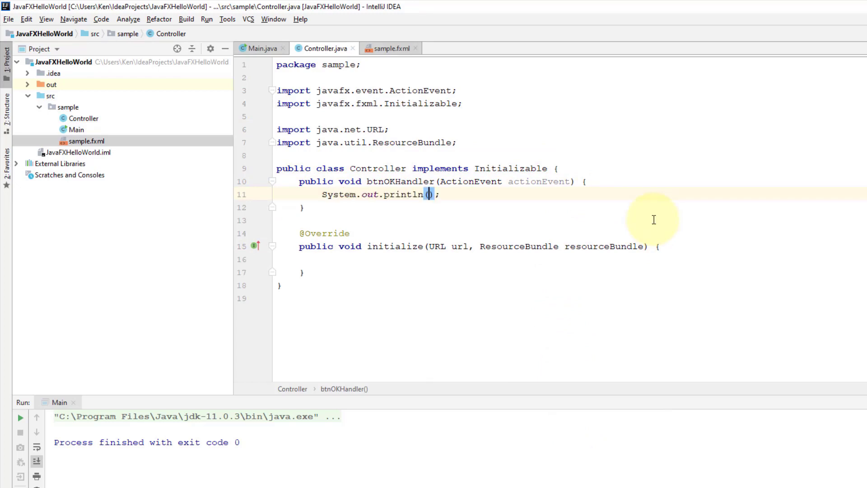
text("JavaFX)
text( Hello Wo)
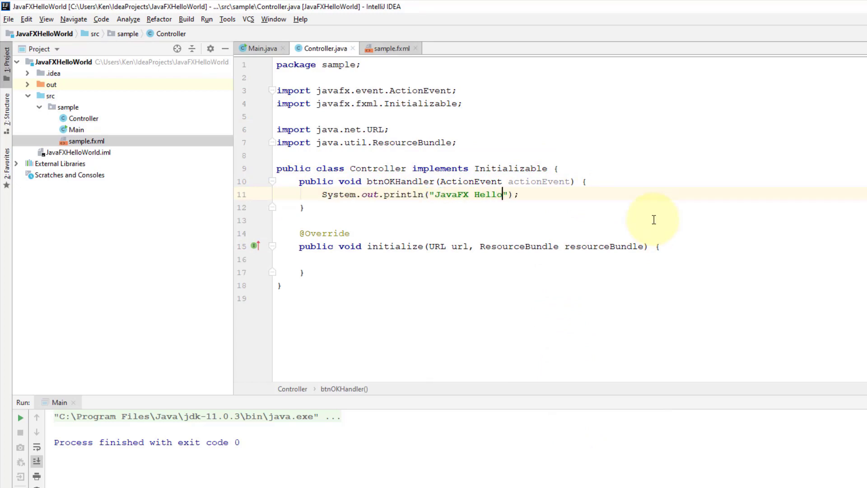
text(rld!)
Step: Run the application, test the OK button in the Hello World window, and close that window
click(207, 20)
click(209, 32)
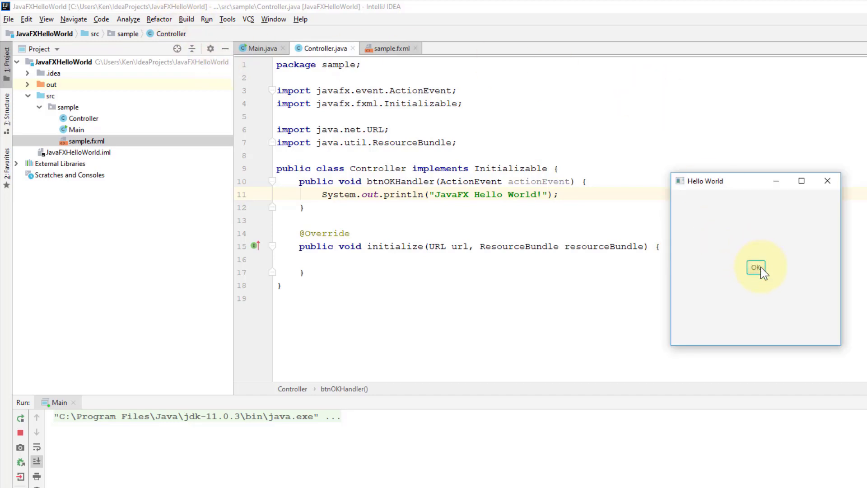
click(756, 267)
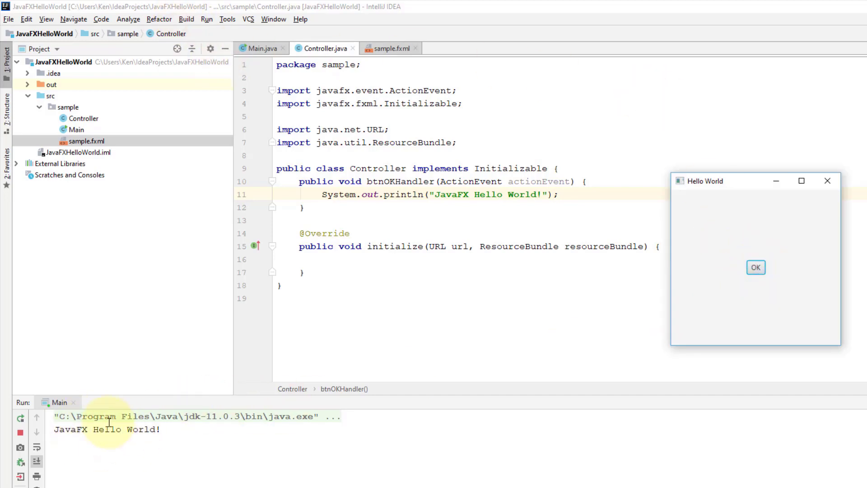
click(827, 180)
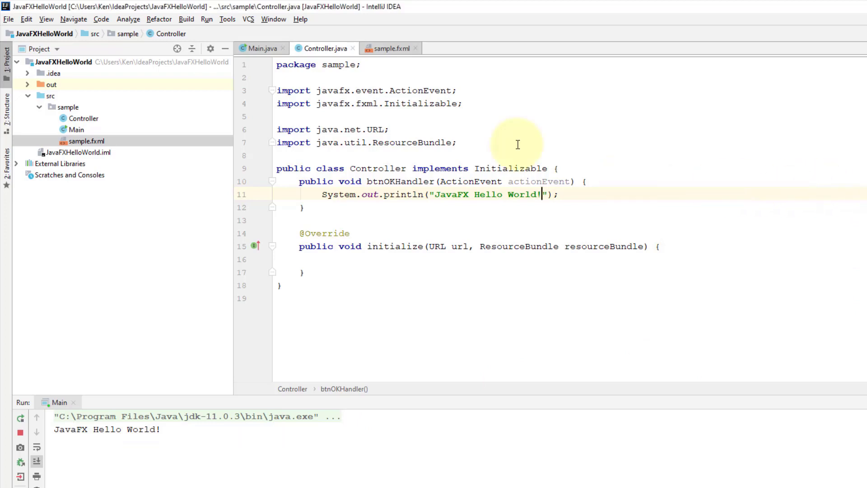
Step: Show sample.fxml in the editor and open it in SceneBuilder from the project tree
click(390, 50)
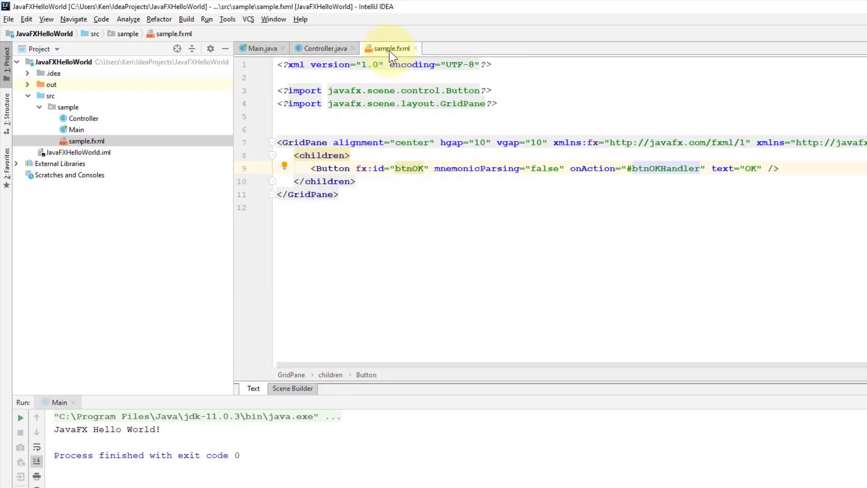
click(469, 209)
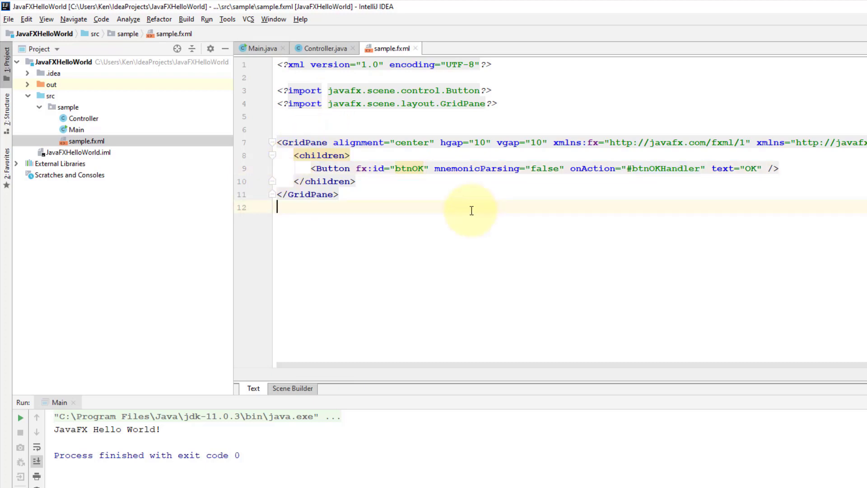
right_click(116, 145)
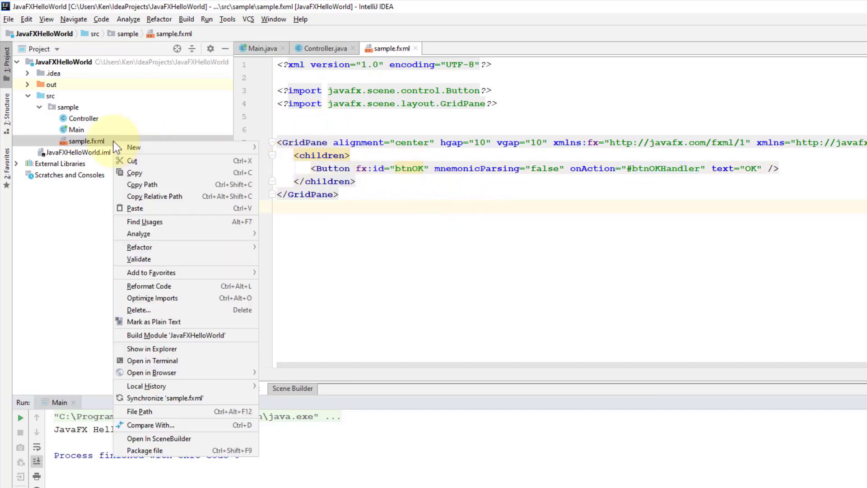
click(216, 438)
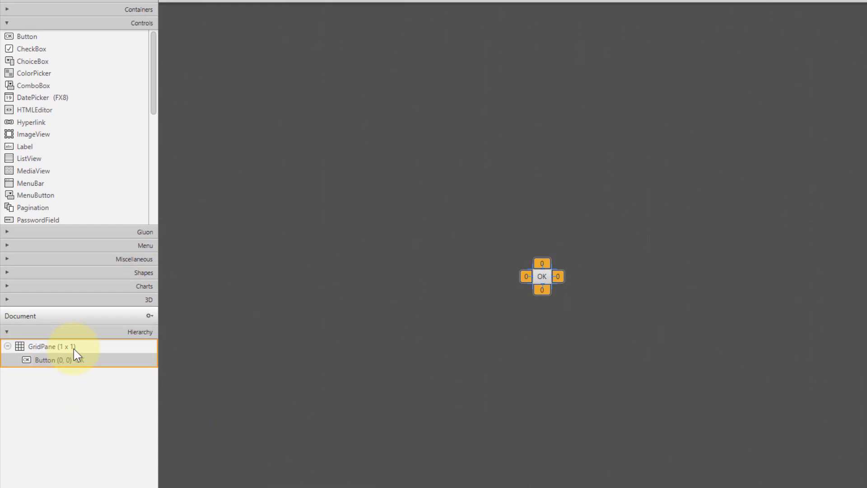
Step: Add a row to the GridPane above the one holding the OK button
click(74, 348)
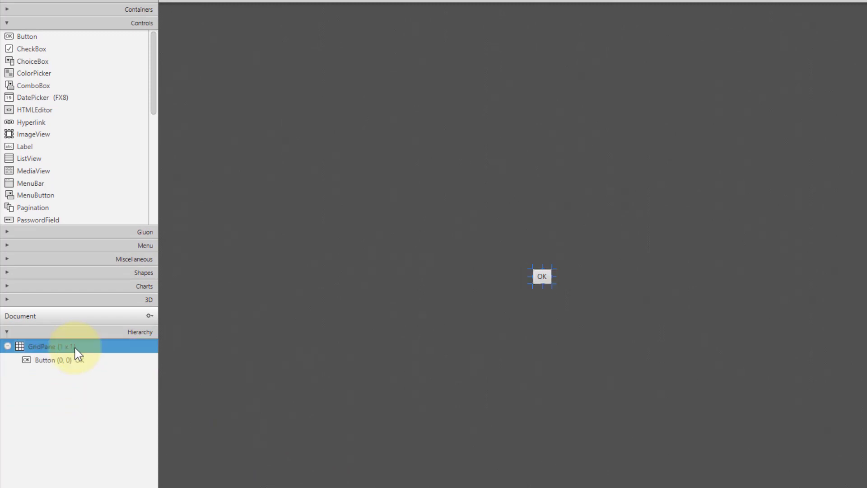
right_click(74, 347)
mouse_move(143, 424)
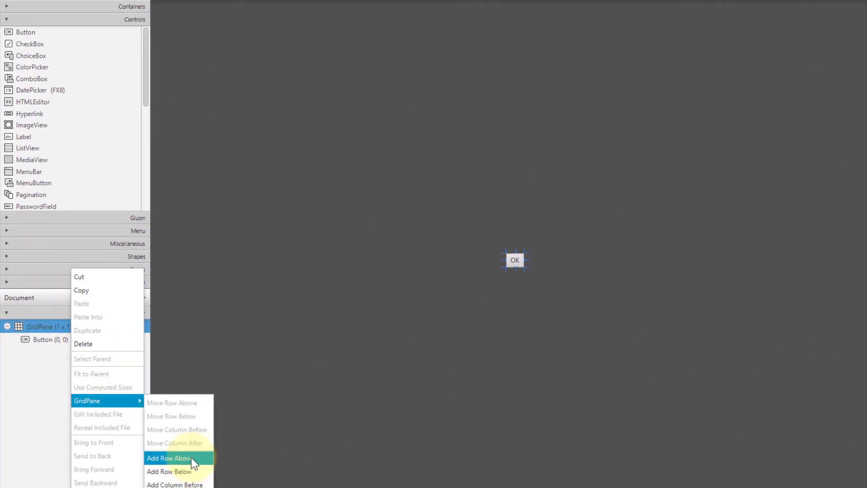
click(186, 445)
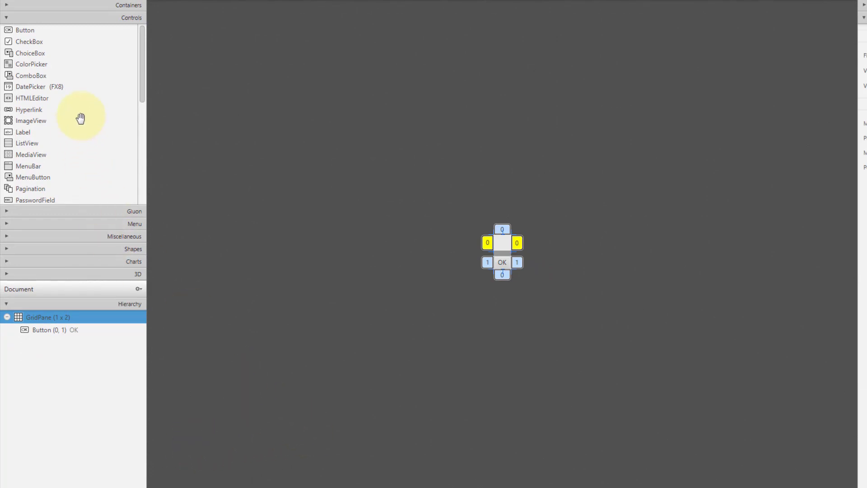
Step: Place a Label in the GridPane's empty row above the OK button and set its fx:id to lblMessage
click(23, 134)
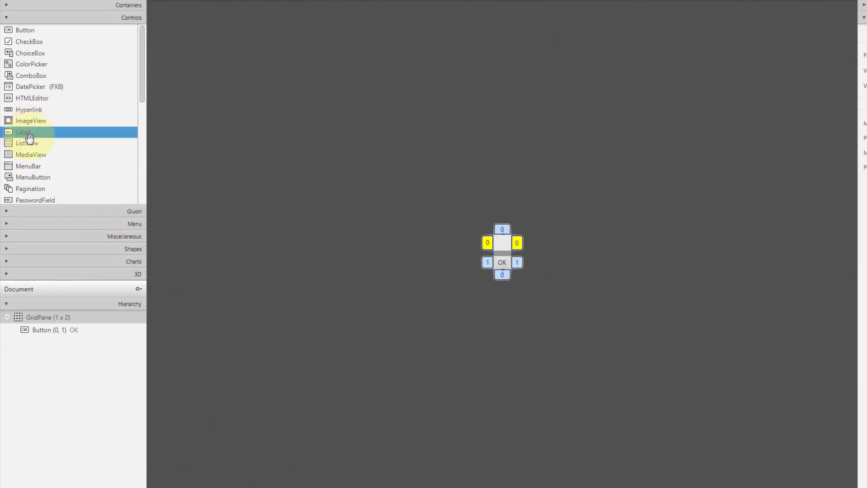
drag(25, 134, 99, 339)
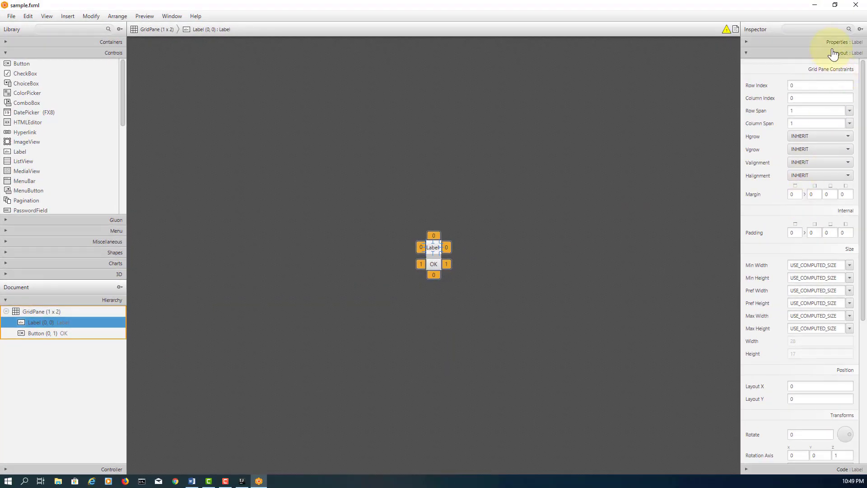
click(842, 468)
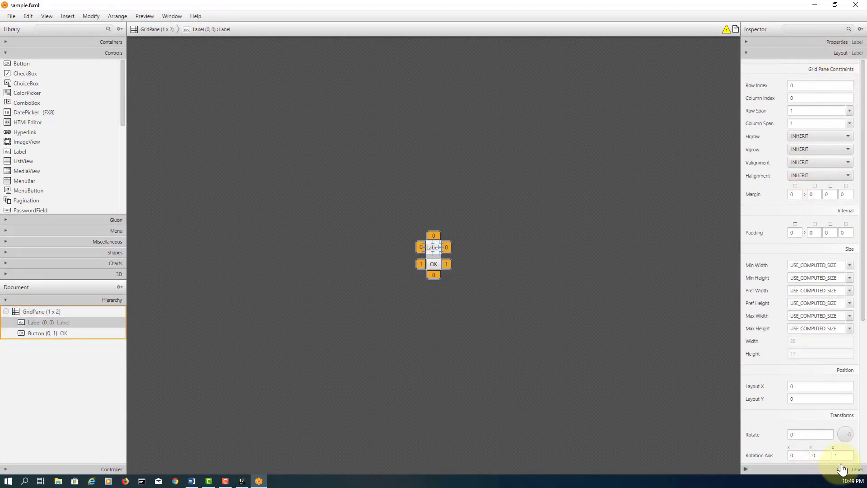
click(805, 97)
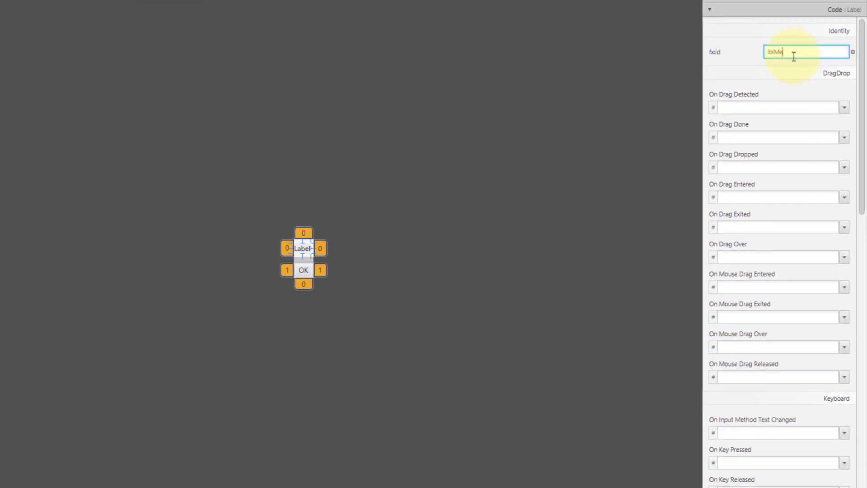
key(Return)
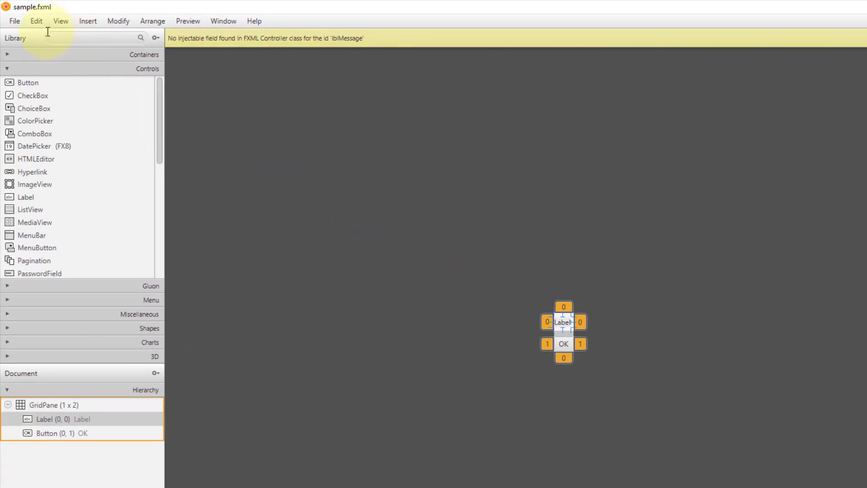
Step: Save the sample.fxml layout and switch back to IntelliJ IDEA
click(14, 21)
click(29, 100)
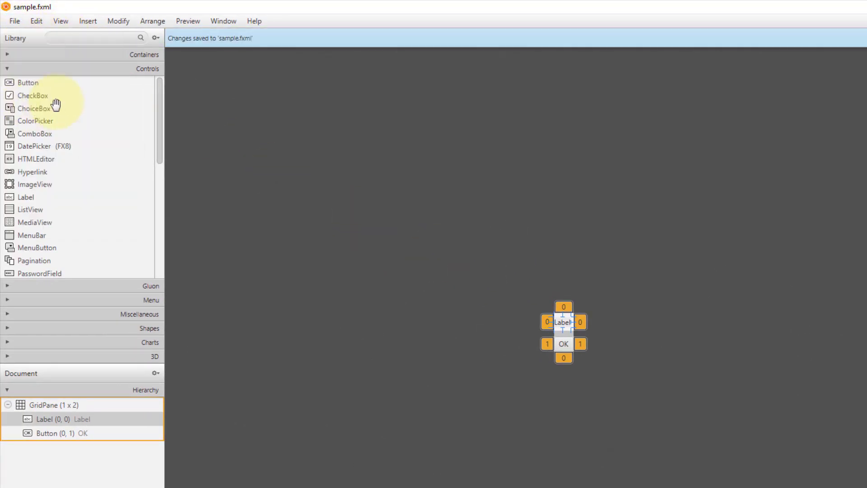
key(alt+Tab)
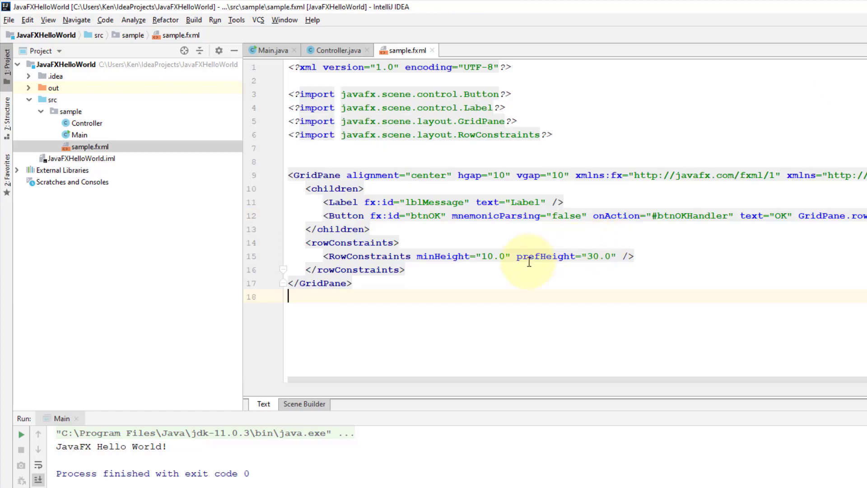
Step: Create the field lblMessage in Controller from the label's fx:id in sample.fxml, and return to Controller.java after revisiting the layout file
click(469, 108)
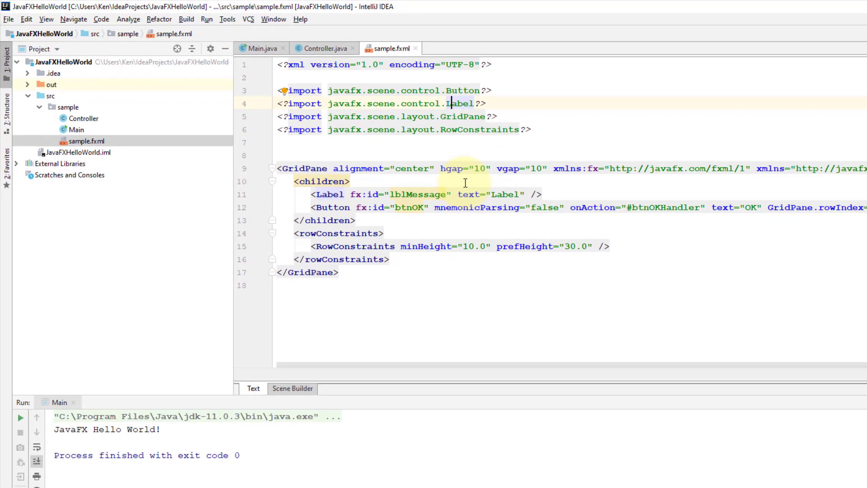
click(395, 194)
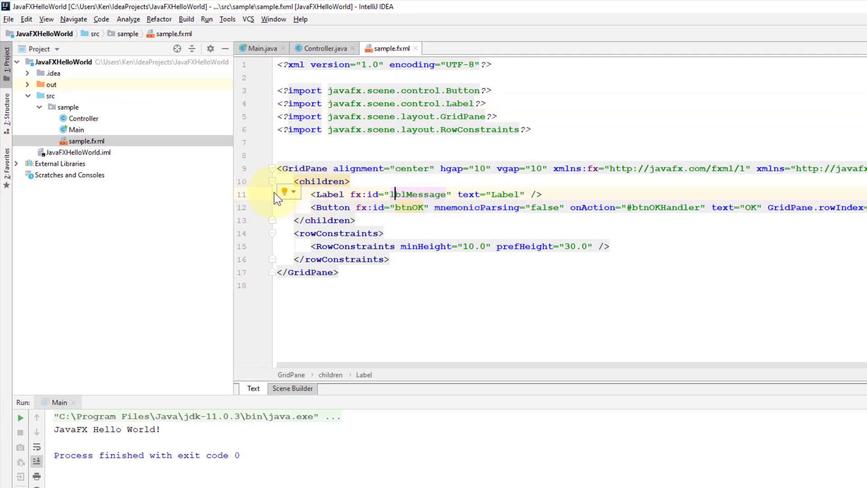
click(285, 193)
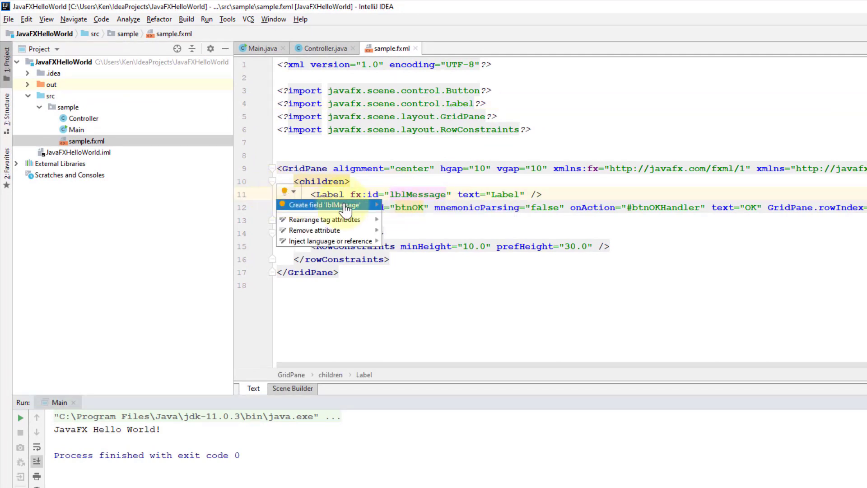
click(330, 207)
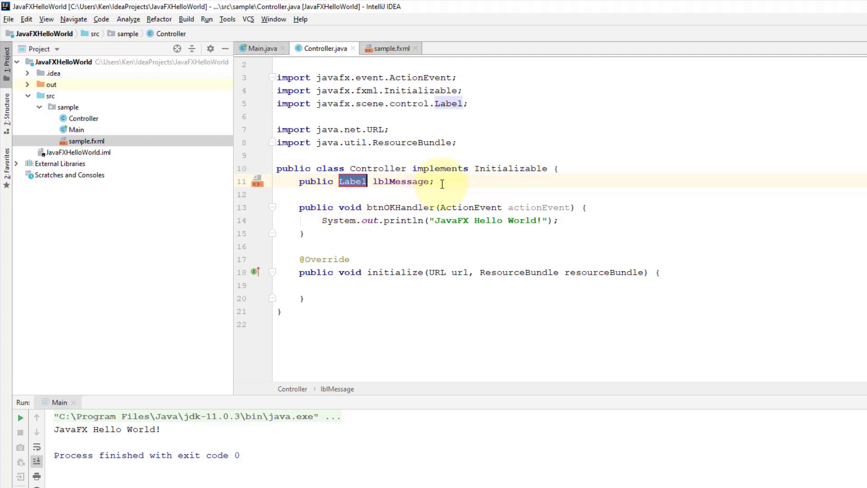
click(391, 48)
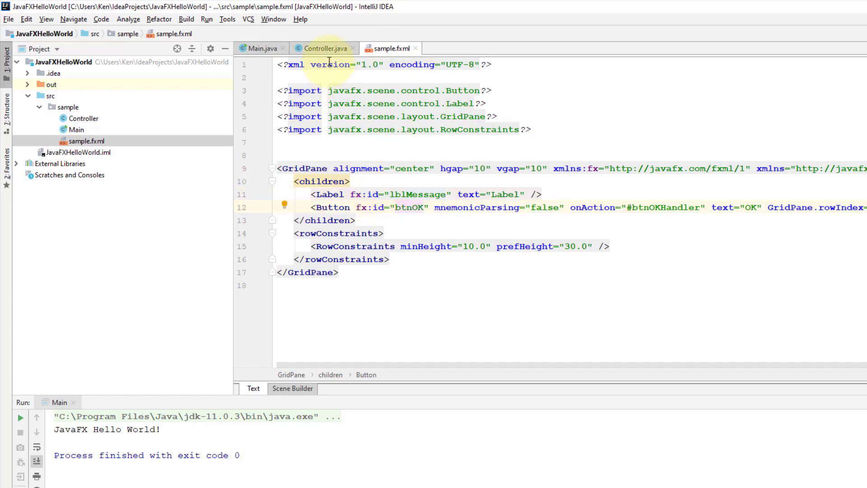
click(326, 49)
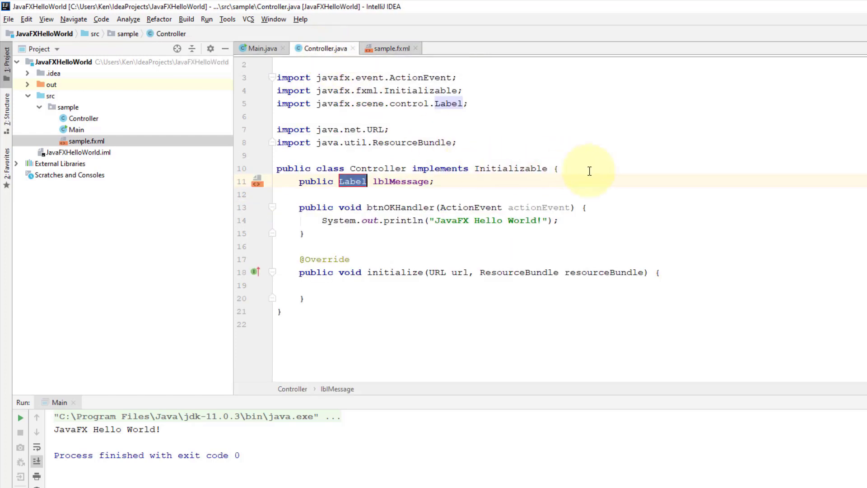
Step: Add the statement lblMessage.setText("JavaFX Hello World!"); below the println line in btnOKHandler
click(607, 217)
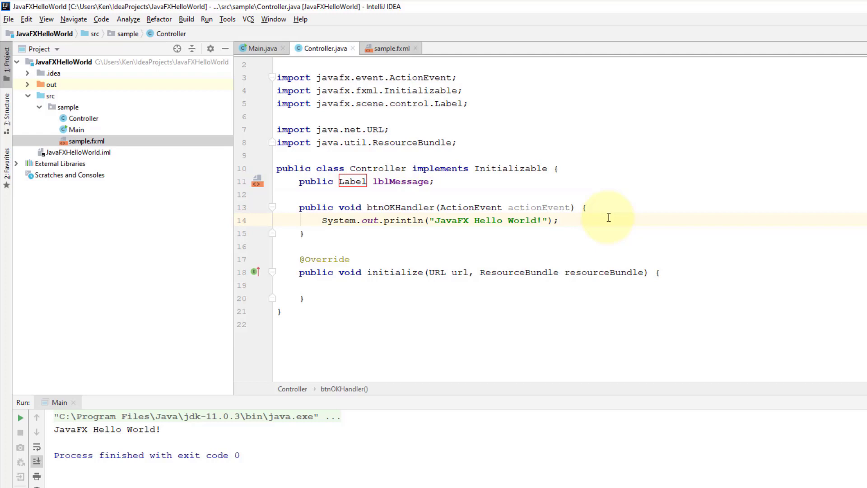
key(Return)
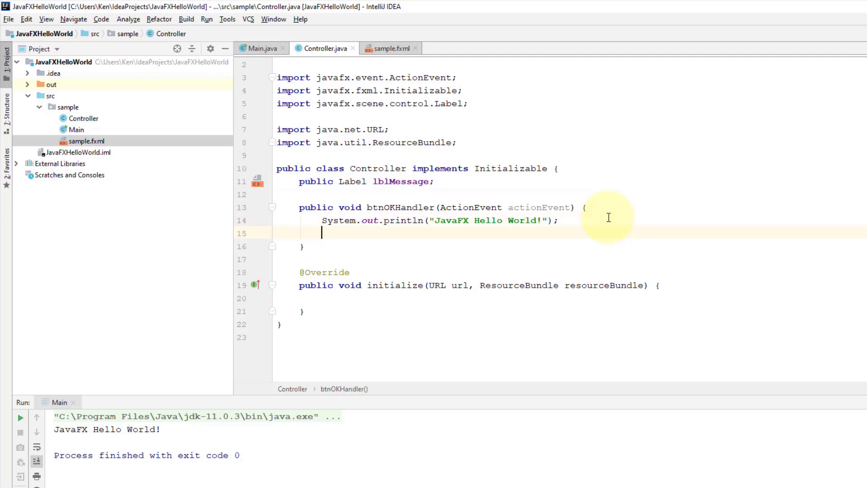
text(lblMe)
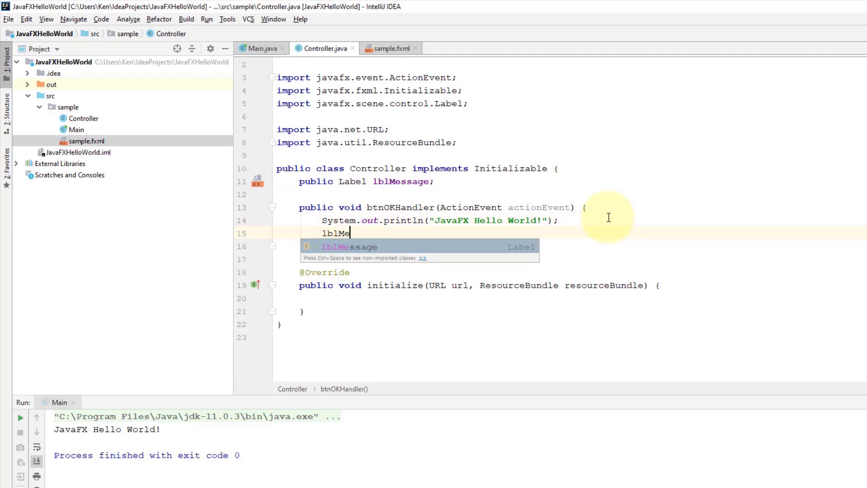
text(ssage)
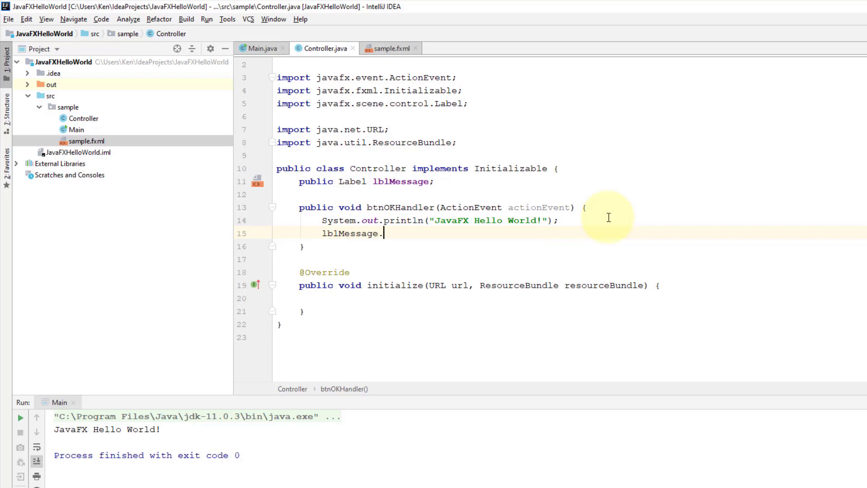
text(.setText)
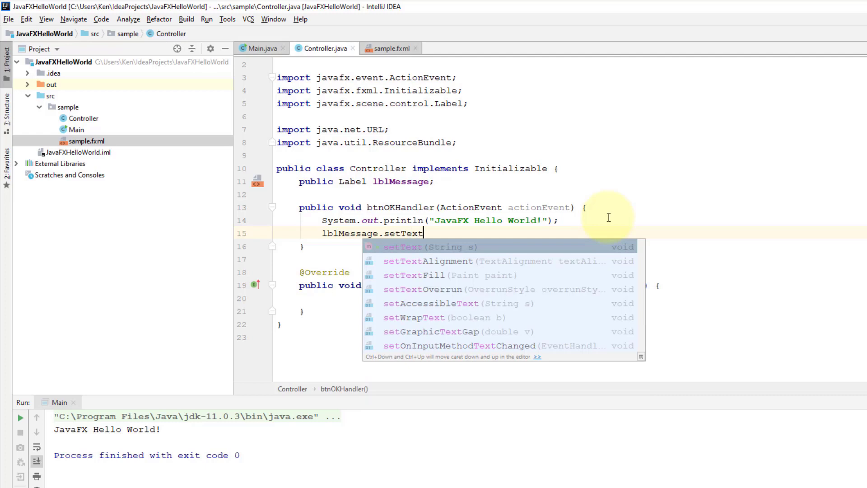
key(Return)
text(")
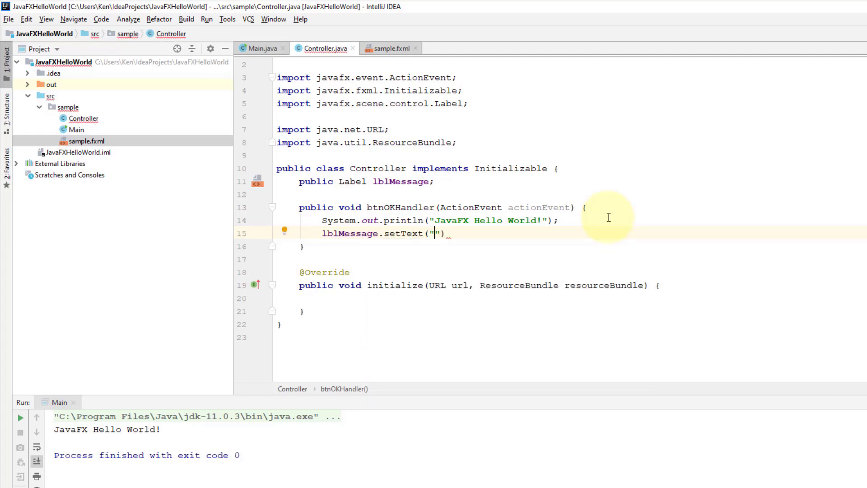
text(JavaFX Hello World!)
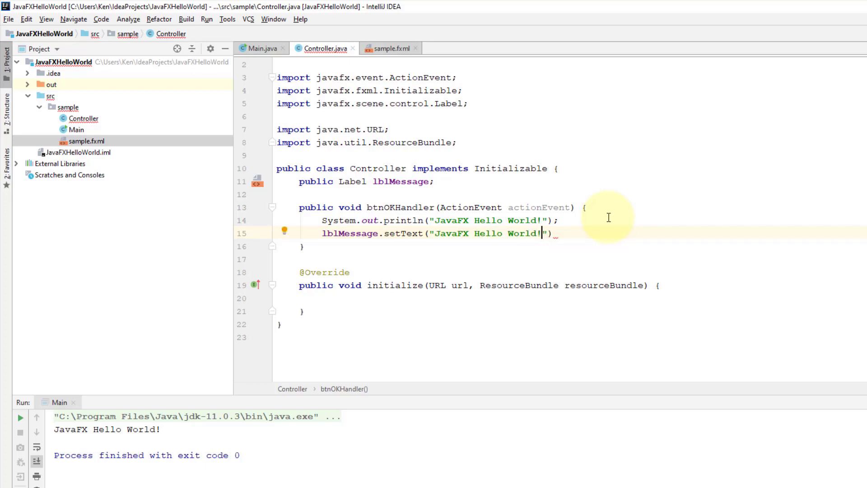
key(End)
text(;)
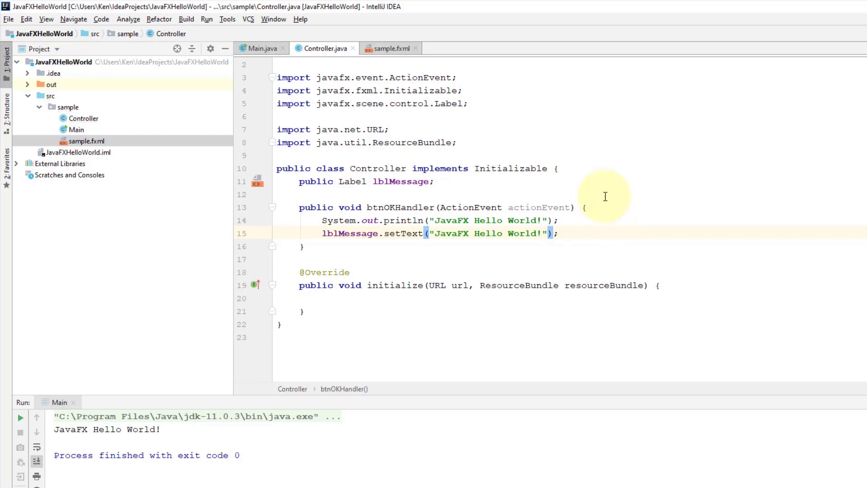
click(569, 172)
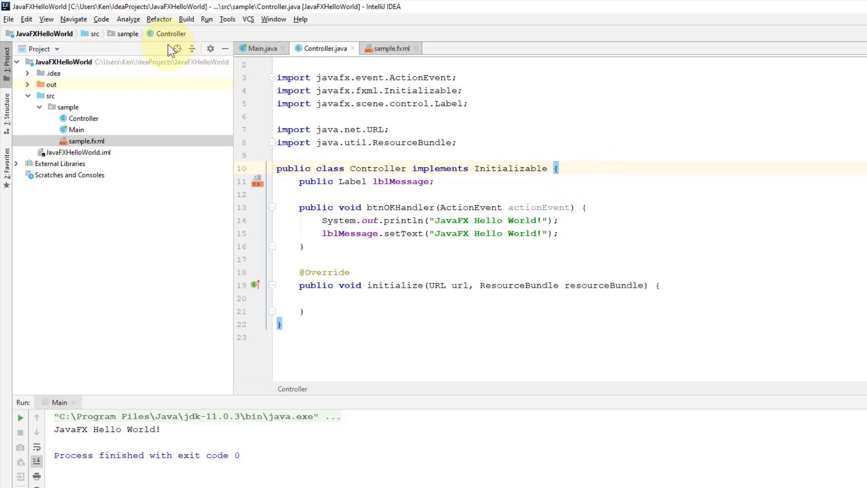
Step: Run Main, test the OK button twice in the Hello World window, and close that window
click(209, 21)
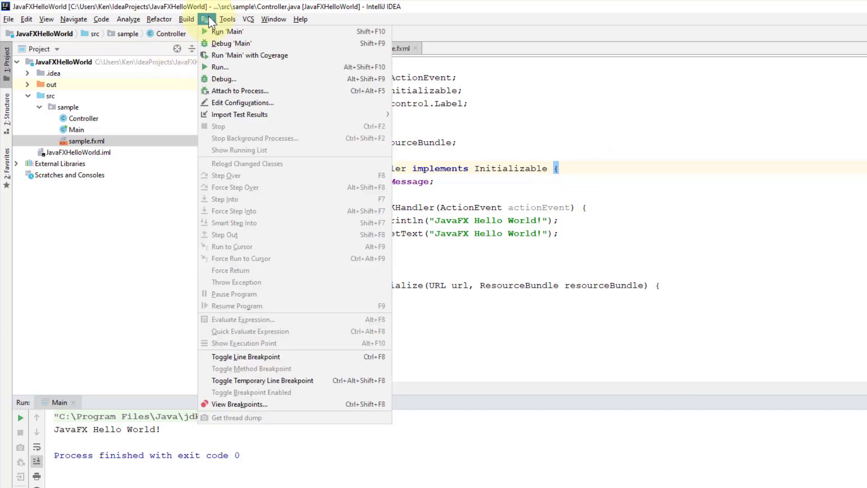
click(210, 25)
click(209, 25)
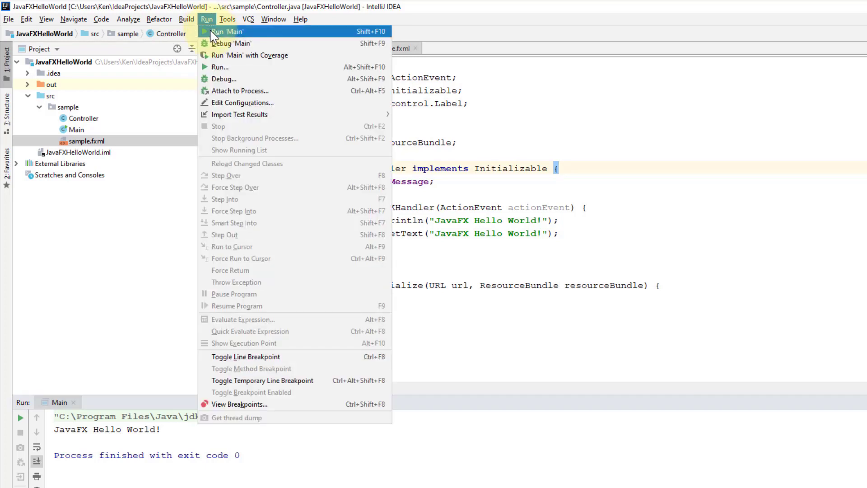
click(210, 31)
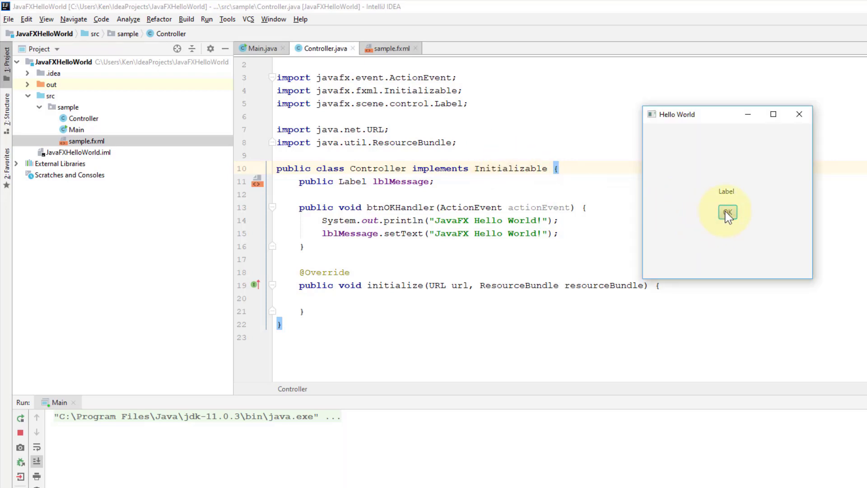
click(707, 212)
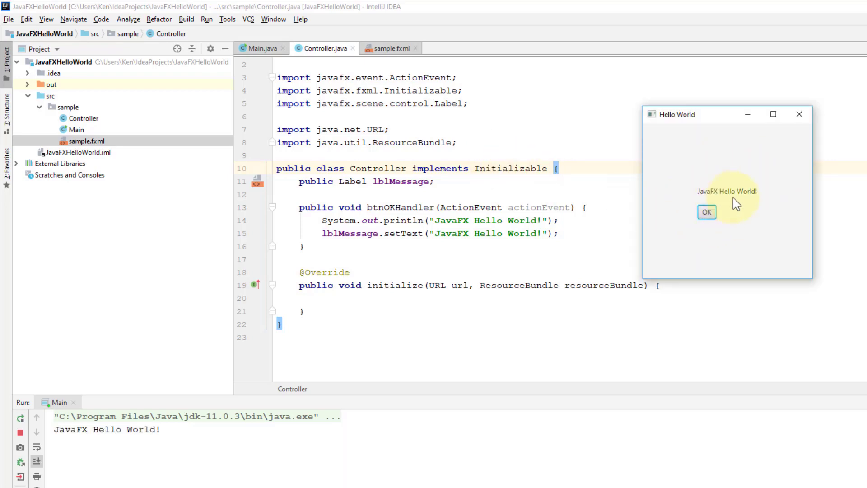
click(706, 211)
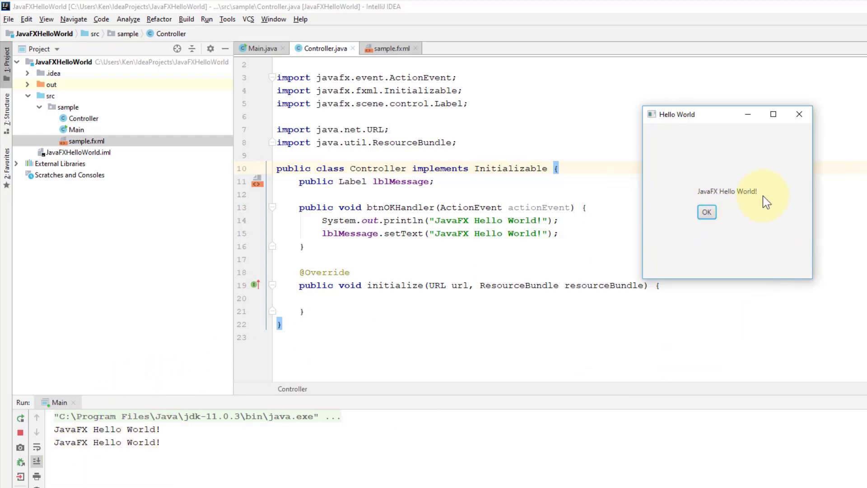
click(800, 114)
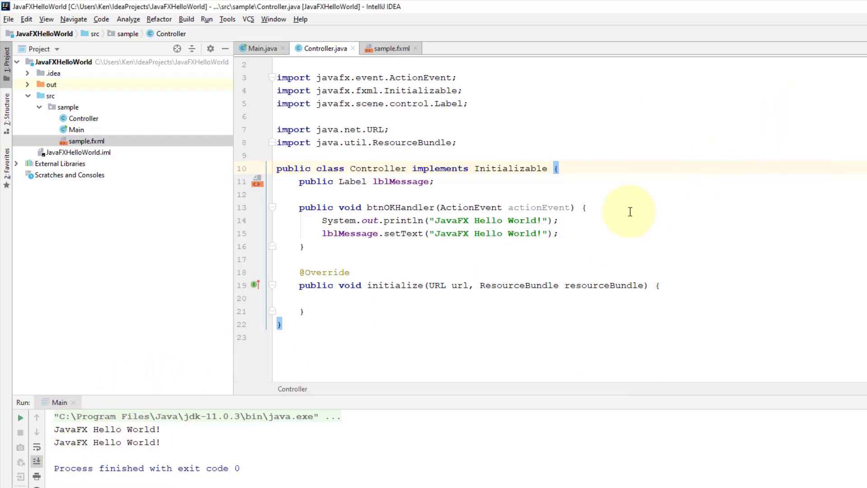
Step: Create the field btnOK in Controller from the button's fx:id in sample.fxml
click(391, 48)
click(412, 207)
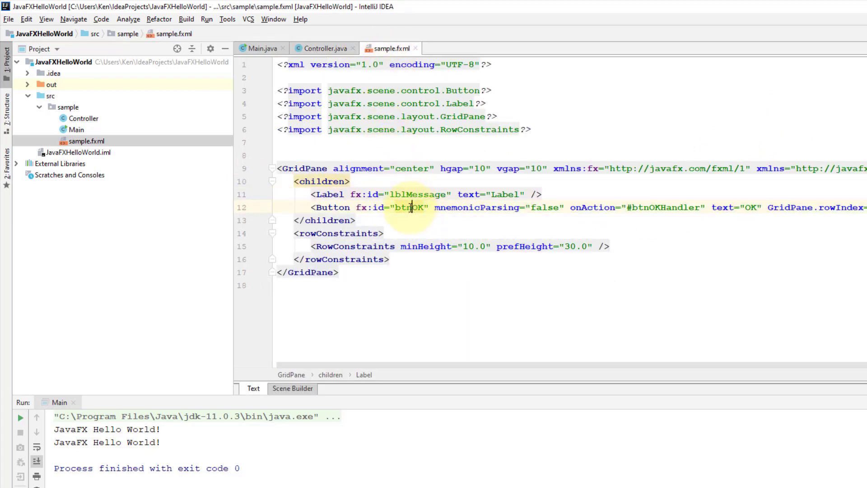
click(285, 204)
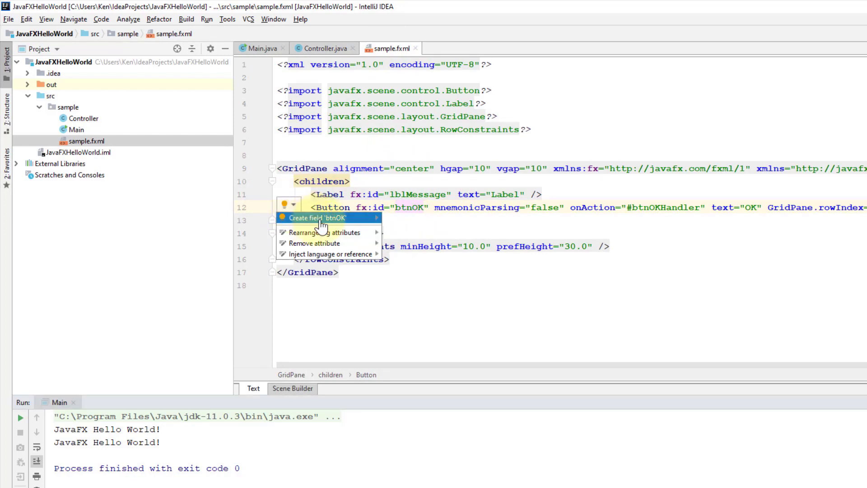
click(321, 220)
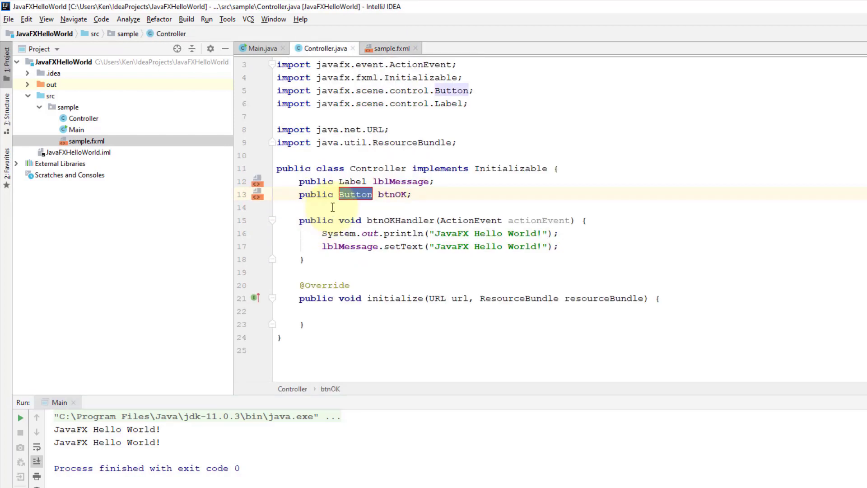
Step: Change the access modifier of the lblMessage and btnOK fields in Controller to private
double_click(319, 181)
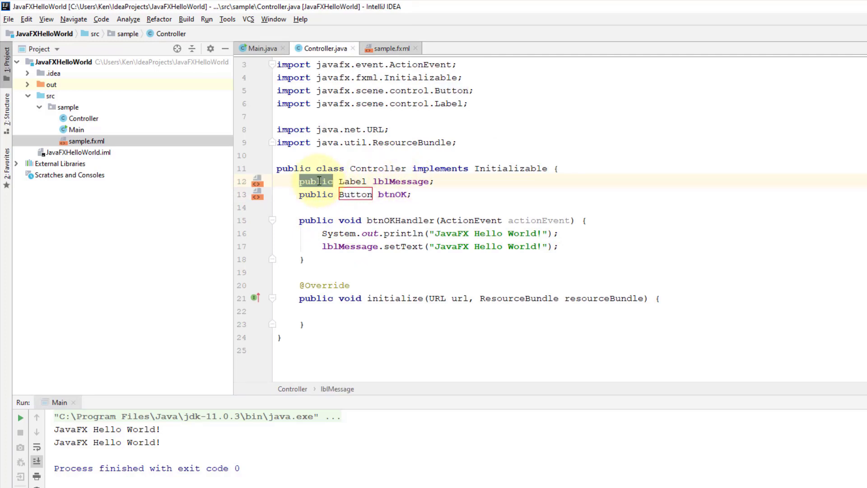
text(private)
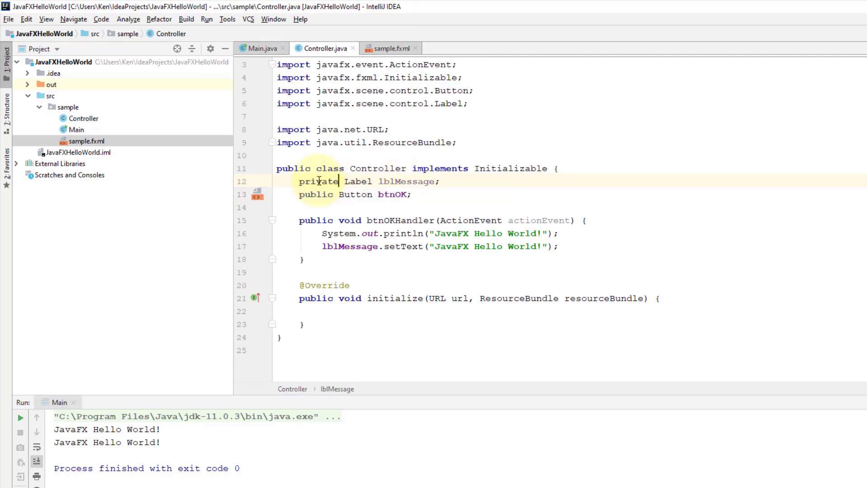
key(Down)
key(BackSpace)
key(BackSpace)
key(BackSpace)
key(BackSpace)
key(BackSpace)
key(BackSpace)
key(BackSpace)
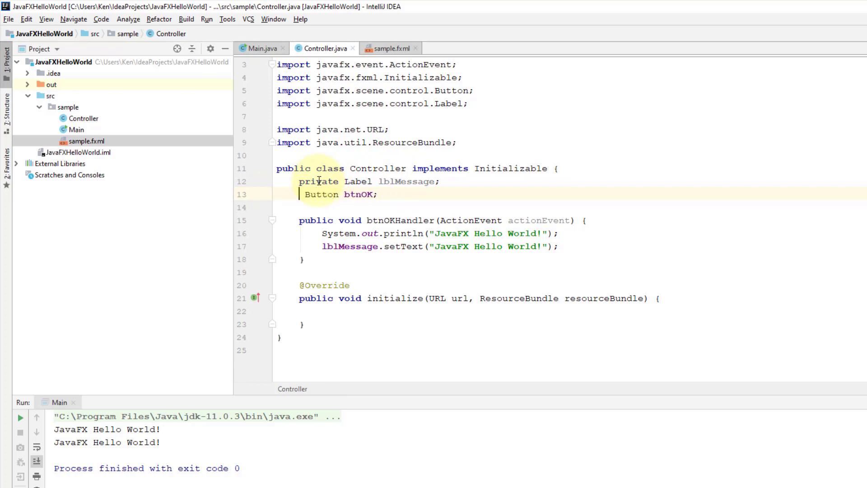
text(pria)
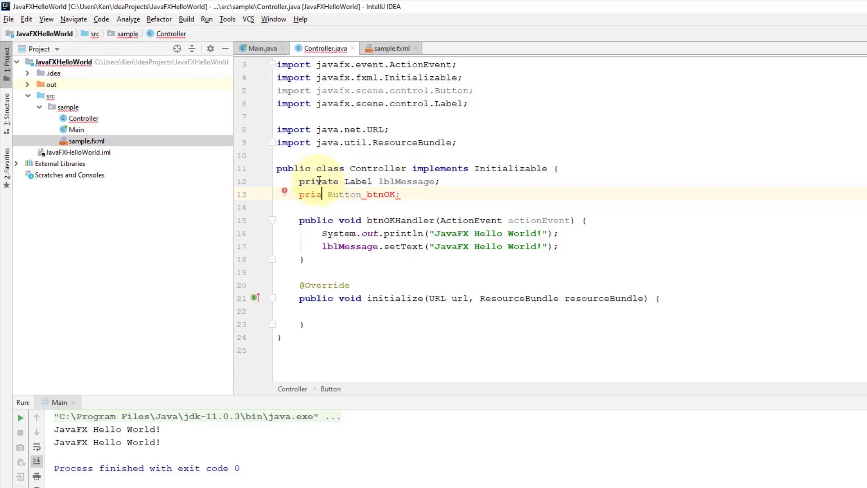
key(BackSpace)
text(vate)
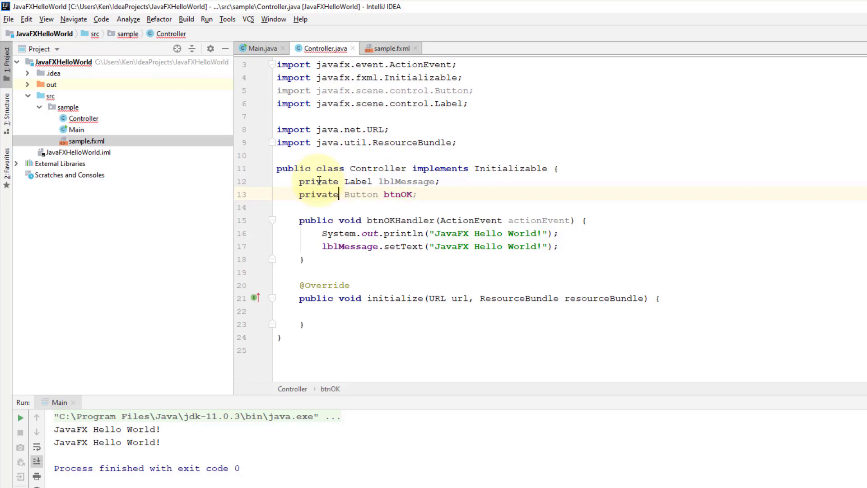
click(383, 181)
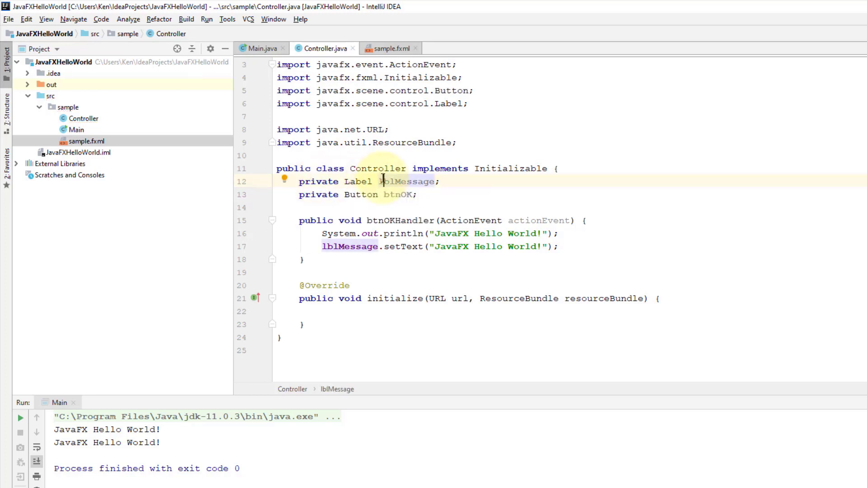
click(356, 181)
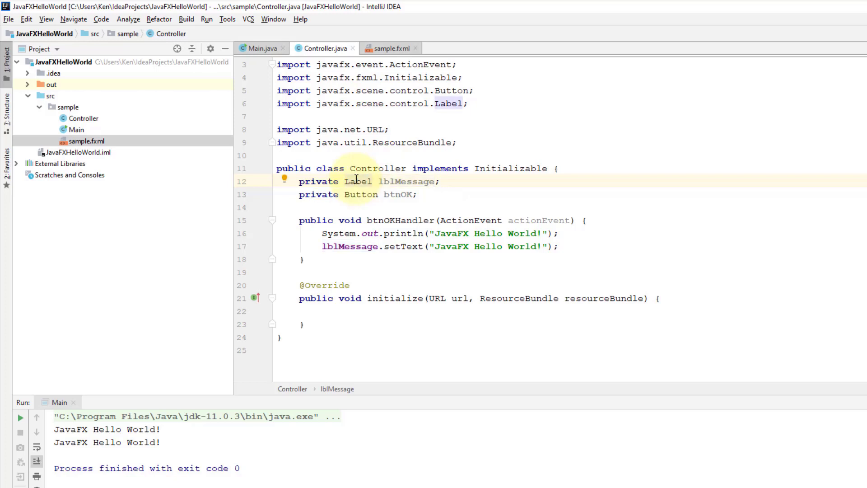
click(324, 180)
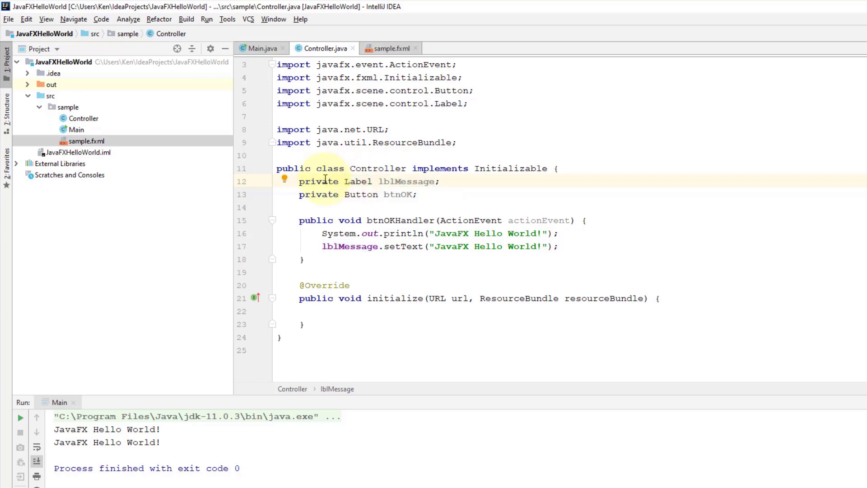
click(312, 195)
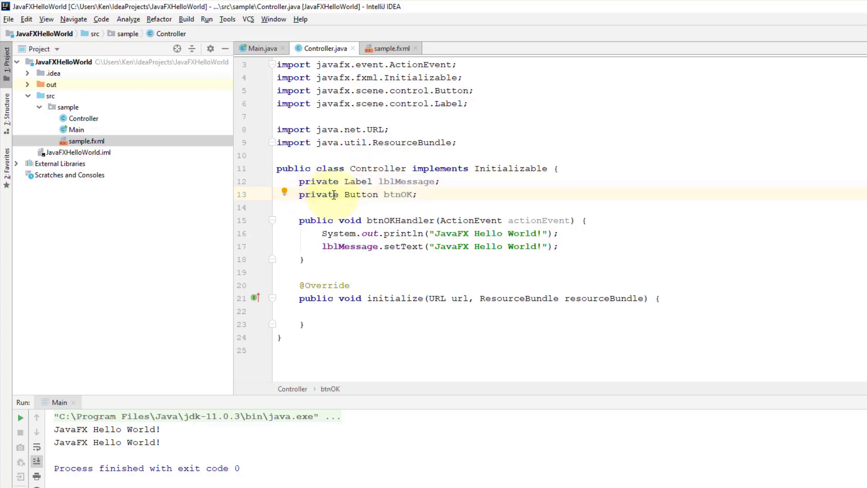
click(350, 195)
click(400, 195)
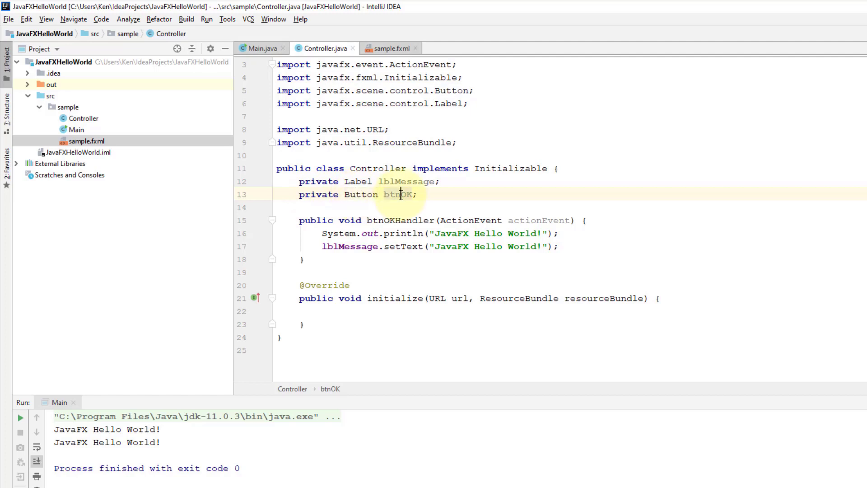
click(562, 168)
key(Return)
click(389, 49)
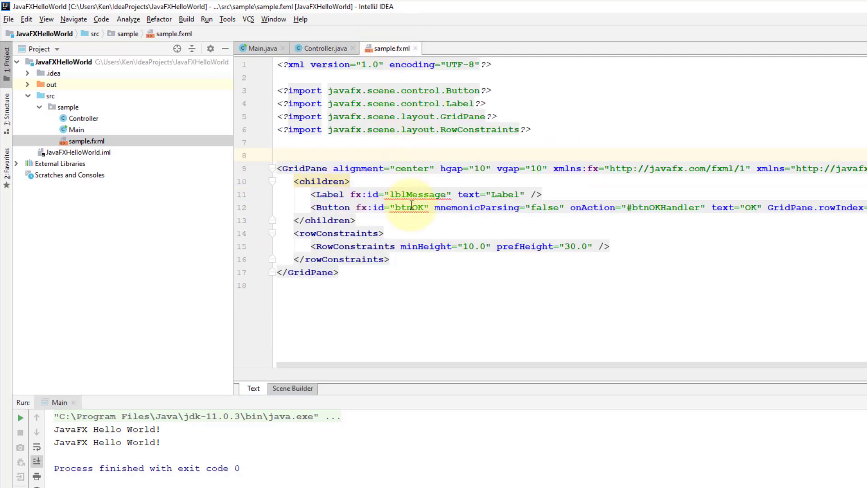
click(408, 195)
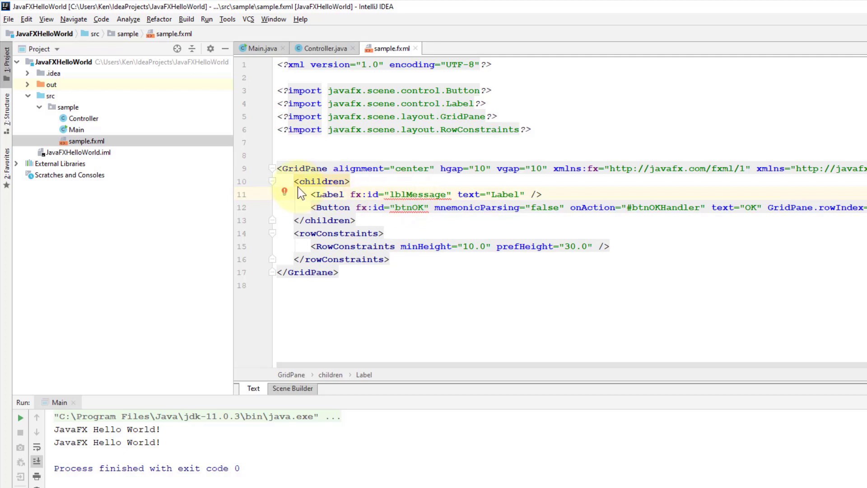
mouse_move(438, 198)
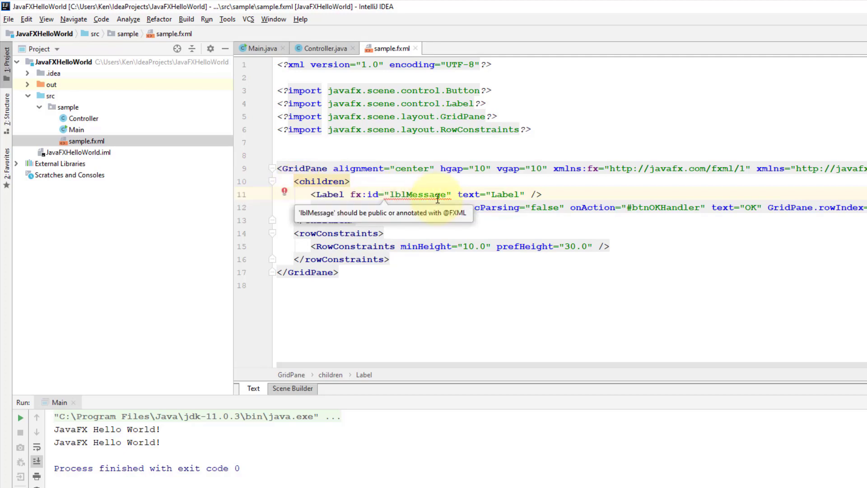
click(296, 192)
click(354, 205)
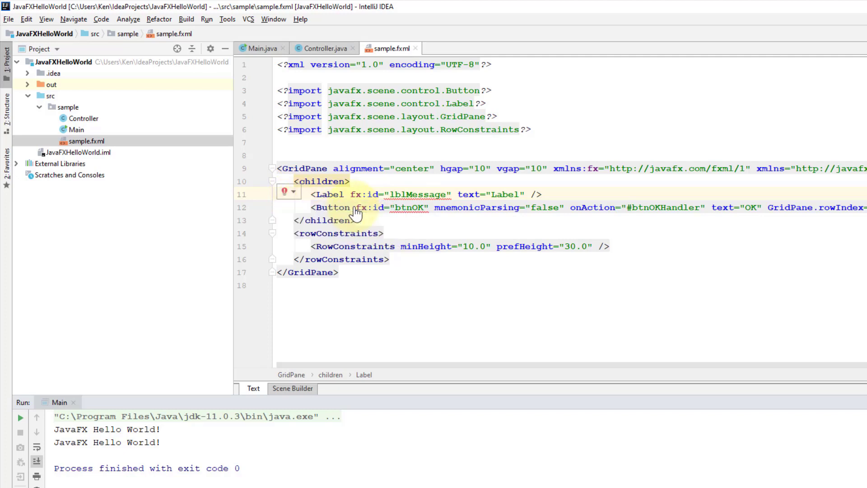
click(401, 207)
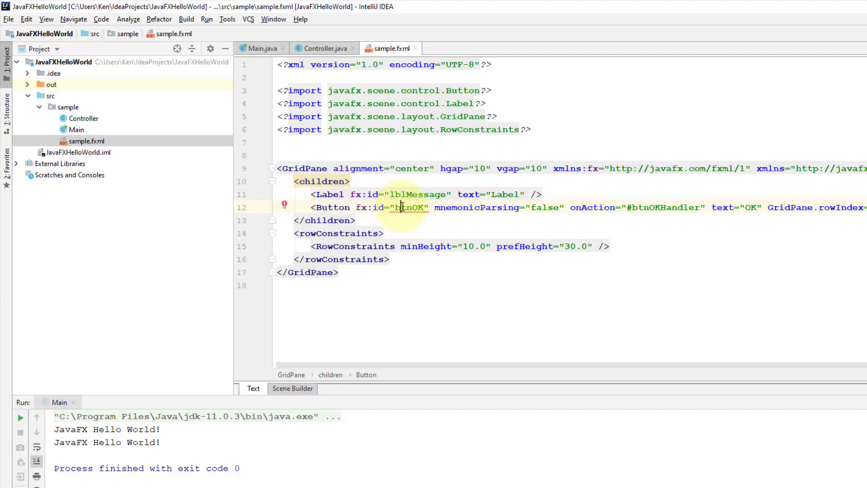
click(294, 205)
click(317, 218)
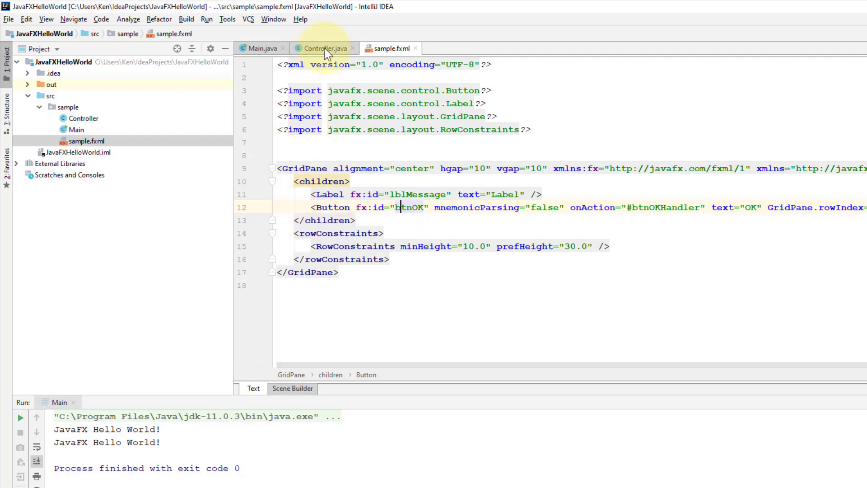
click(324, 48)
key(Up)
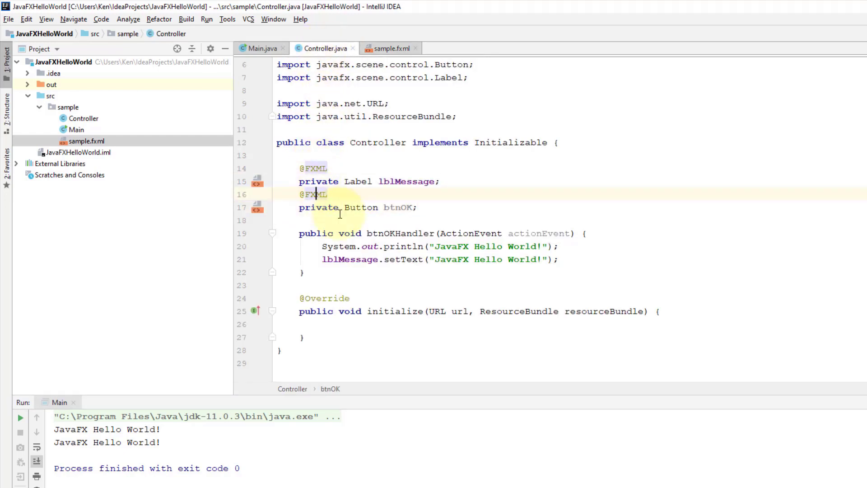
Step: Run Main again, test the OK button with the private annotated fields, and close the Hello World window
click(212, 20)
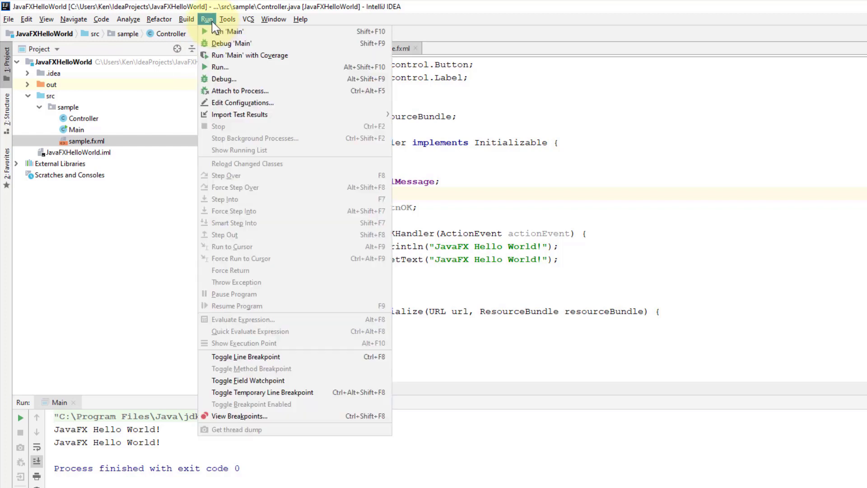
click(218, 31)
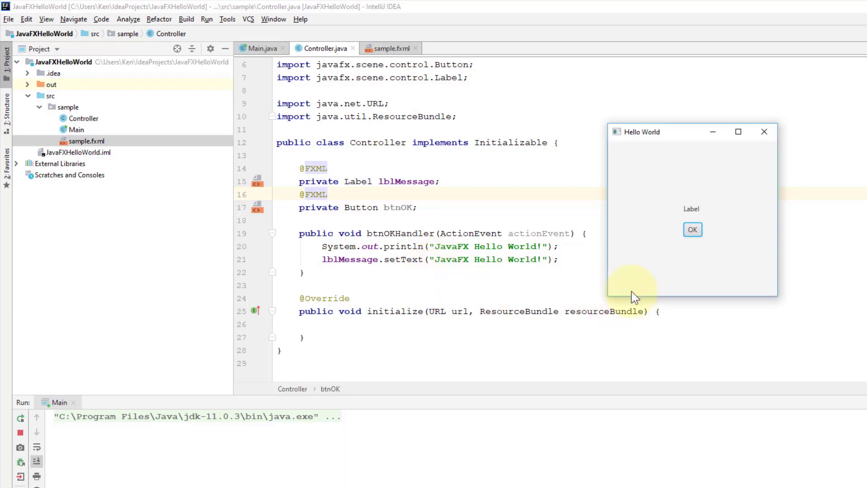
click(691, 229)
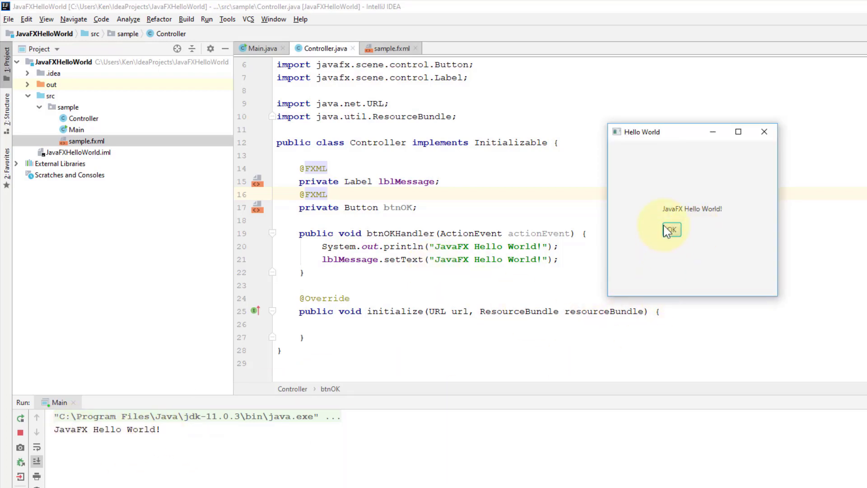
click(763, 143)
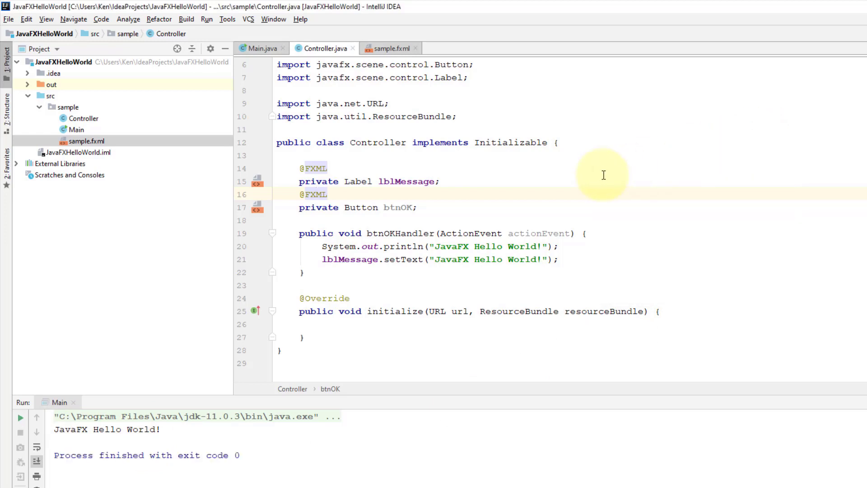
click(601, 175)
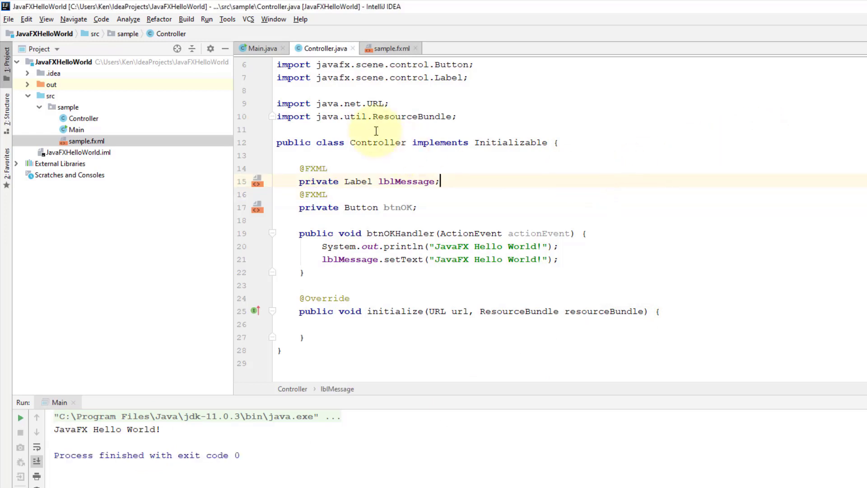